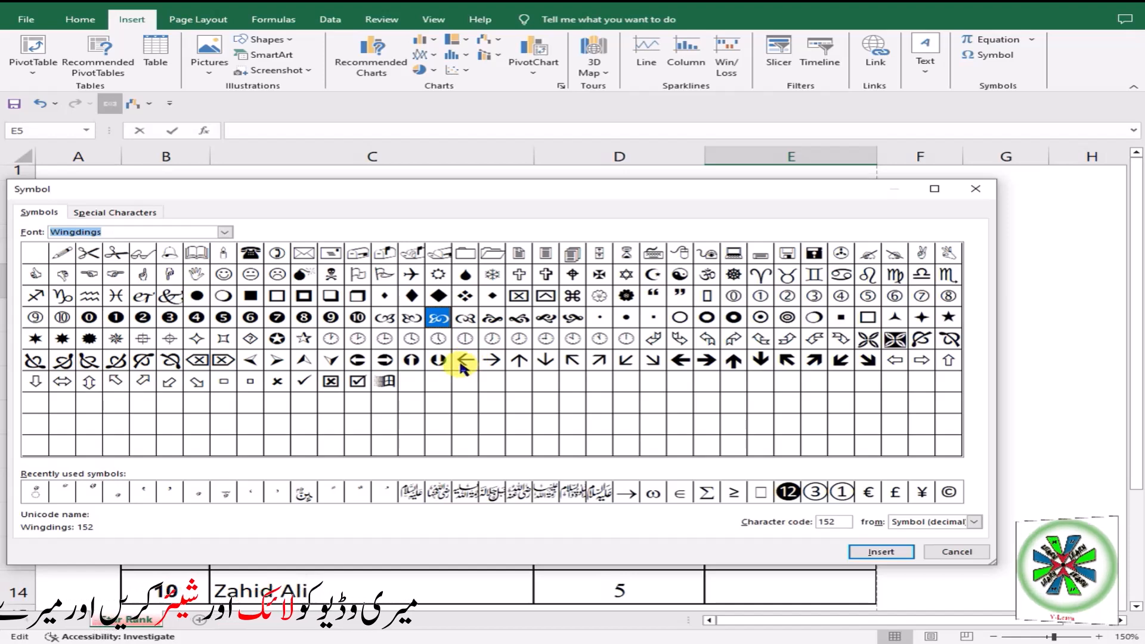
Look up the Wingdings character codes of the outlined star and the solid star, without inserting either symbol
{"action": "left_click", "coordinate": [304, 340]}
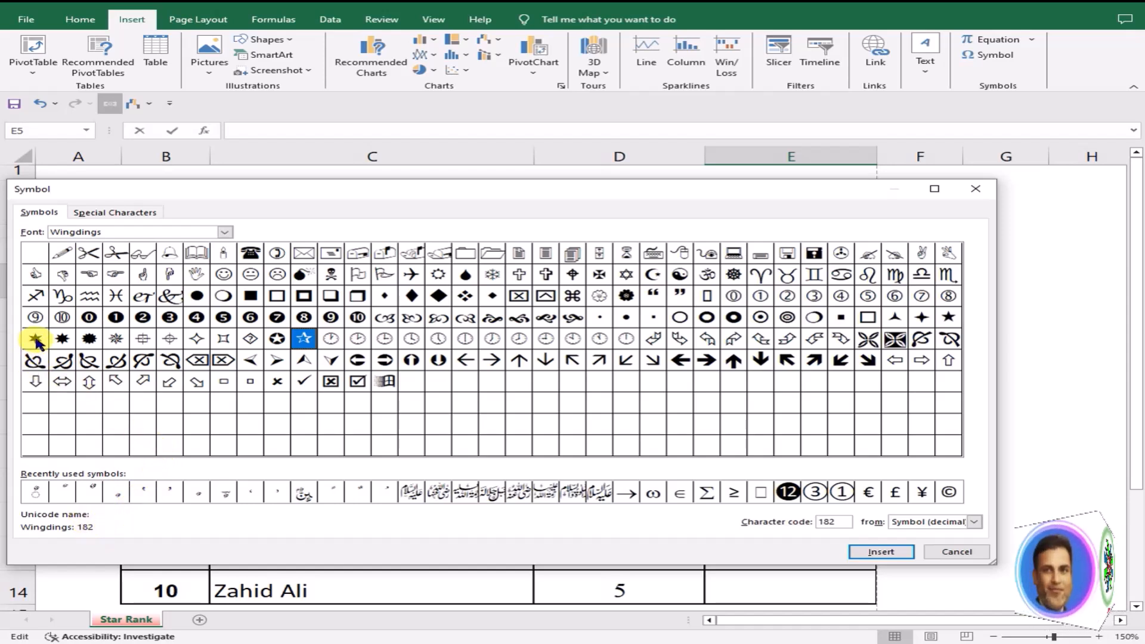
{"action": "left_click", "coordinate": [948, 318]}
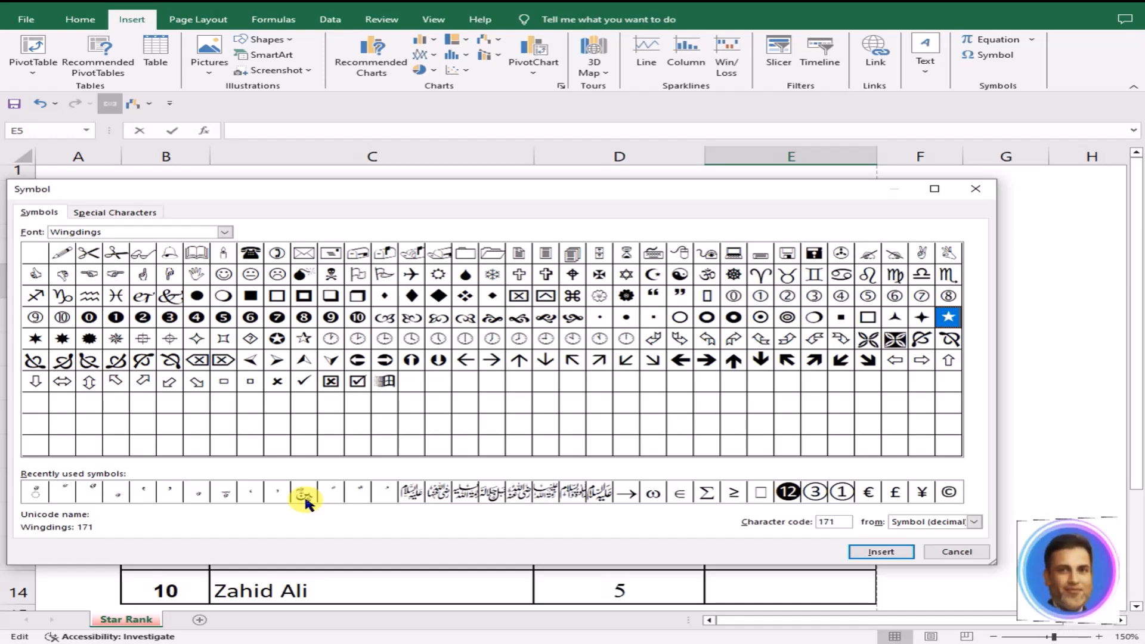
{"action": "left_click", "coordinate": [960, 551]}
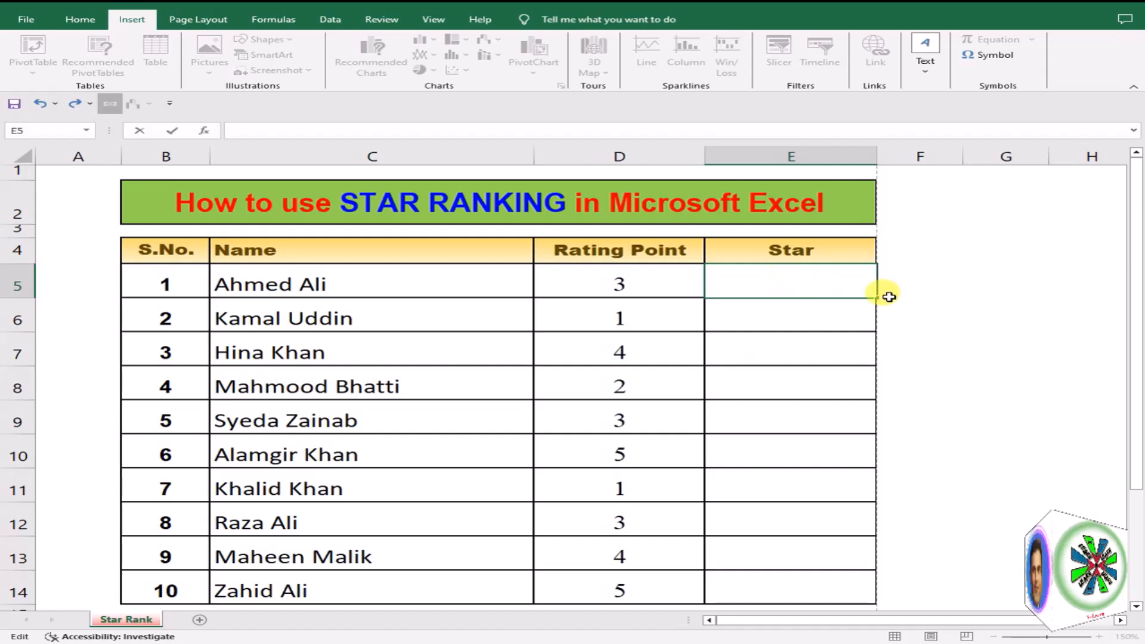
Set the font of the Star cells E5:E14 to Arial, leaving the cells empty
{"action": "type", "text": "="}
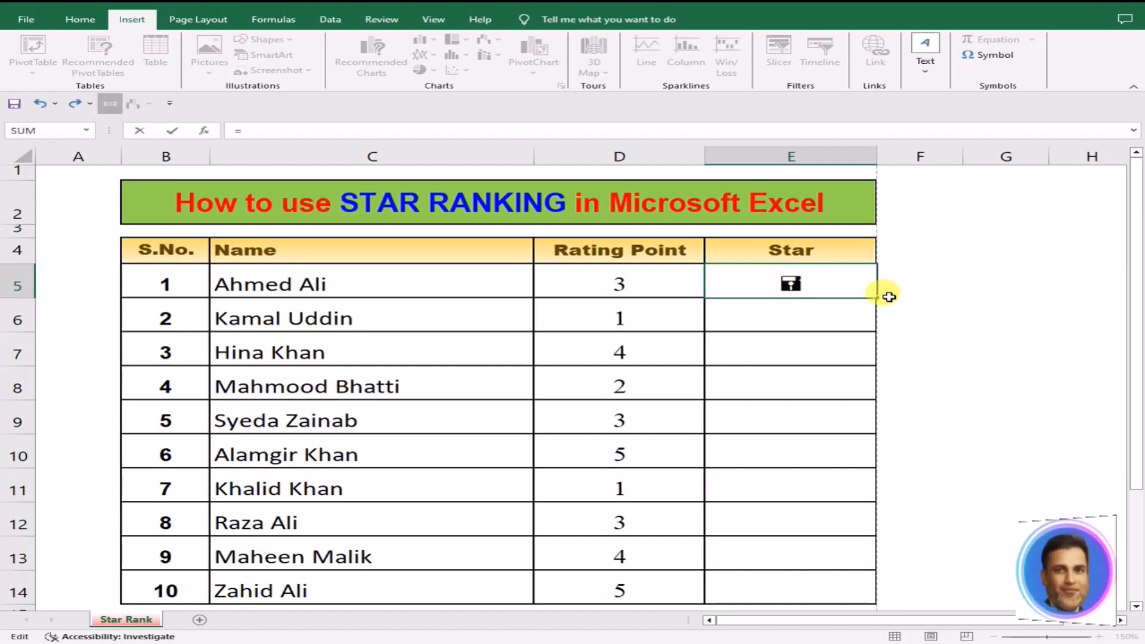
{"action": "key", "text": "BackSpace"}
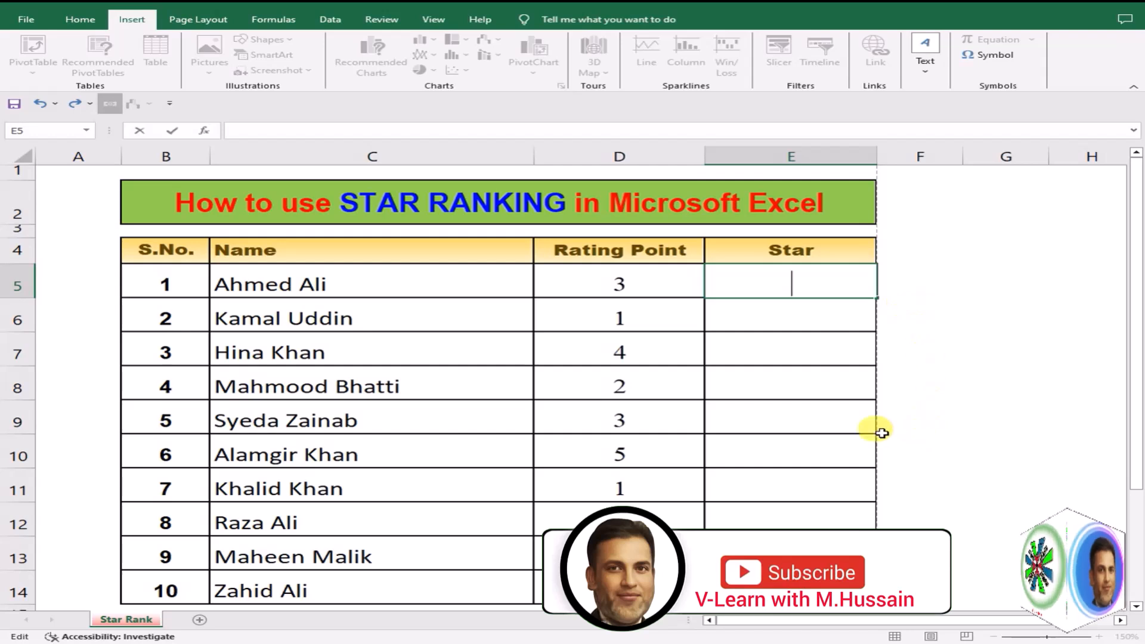
{"action": "left_click", "coordinate": [74, 20]}
{"action": "left_click", "coordinate": [189, 44]}
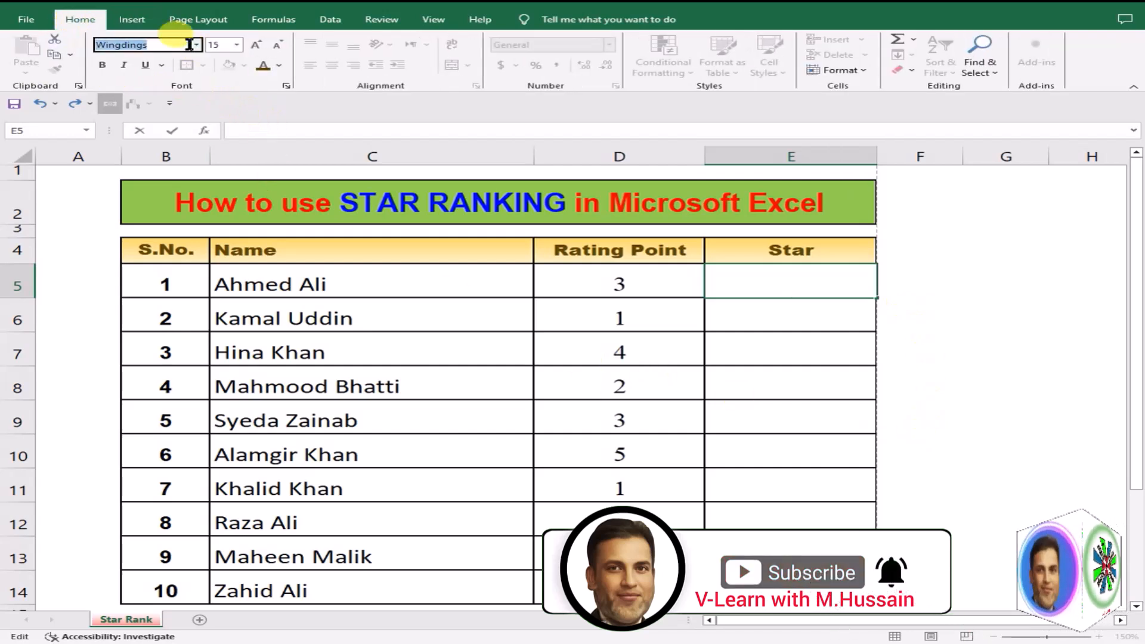
{"action": "type", "text": "Arial"}
{"action": "key", "text": "Return"}
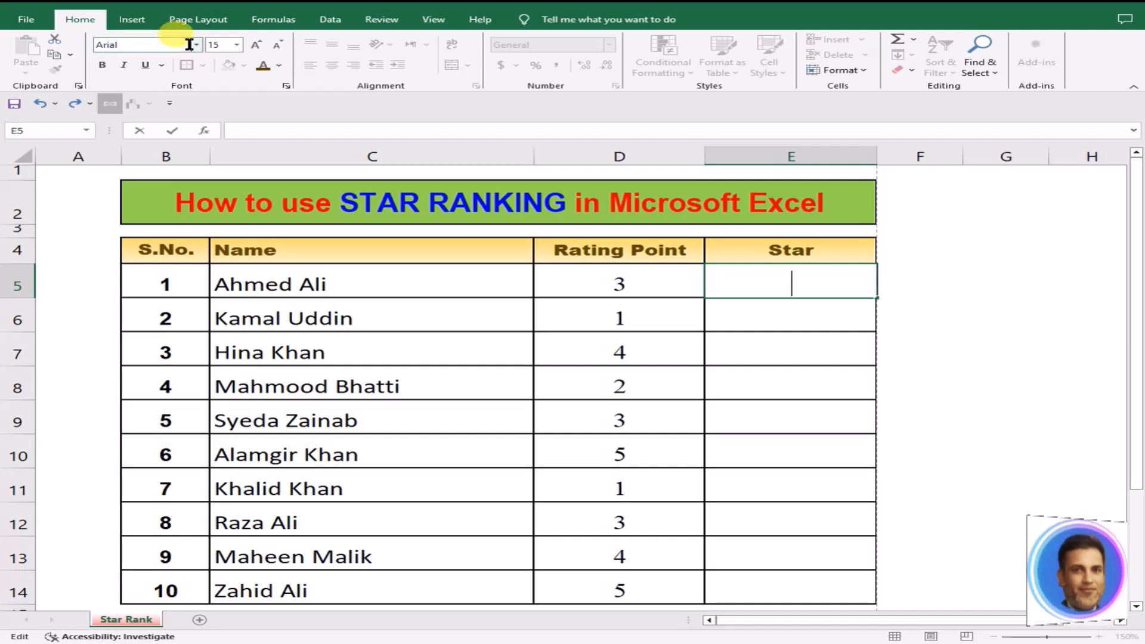
{"action": "key", "text": "Escape"}
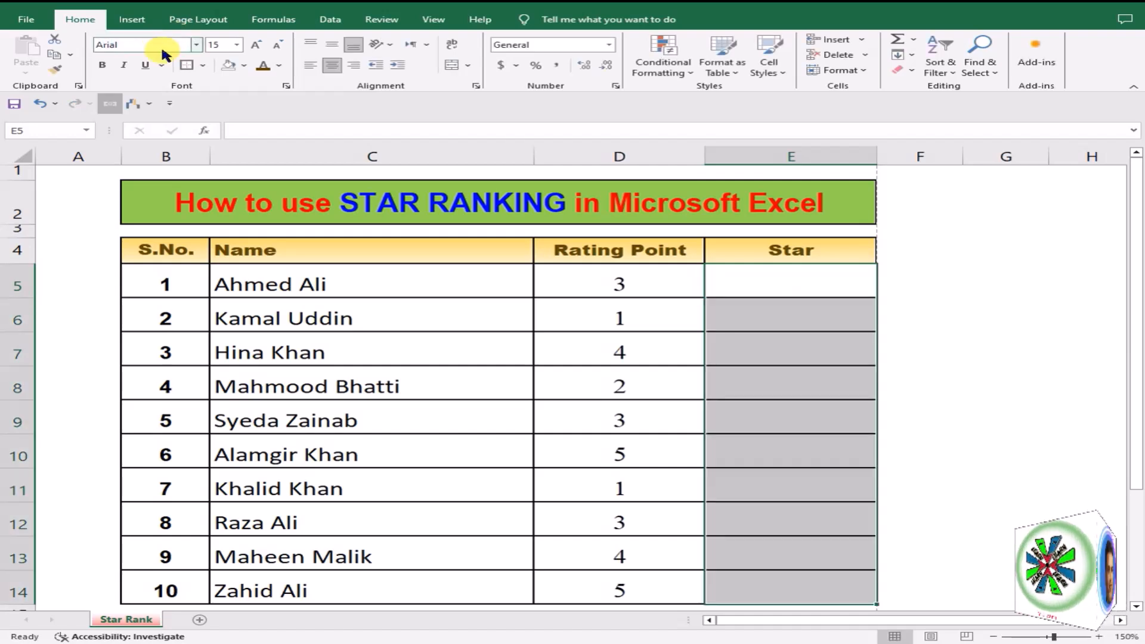
Enter the formula =REPT(CHAR(182), D5) in E5 and fill it down to E14
{"action": "left_click", "coordinate": [751, 279]}
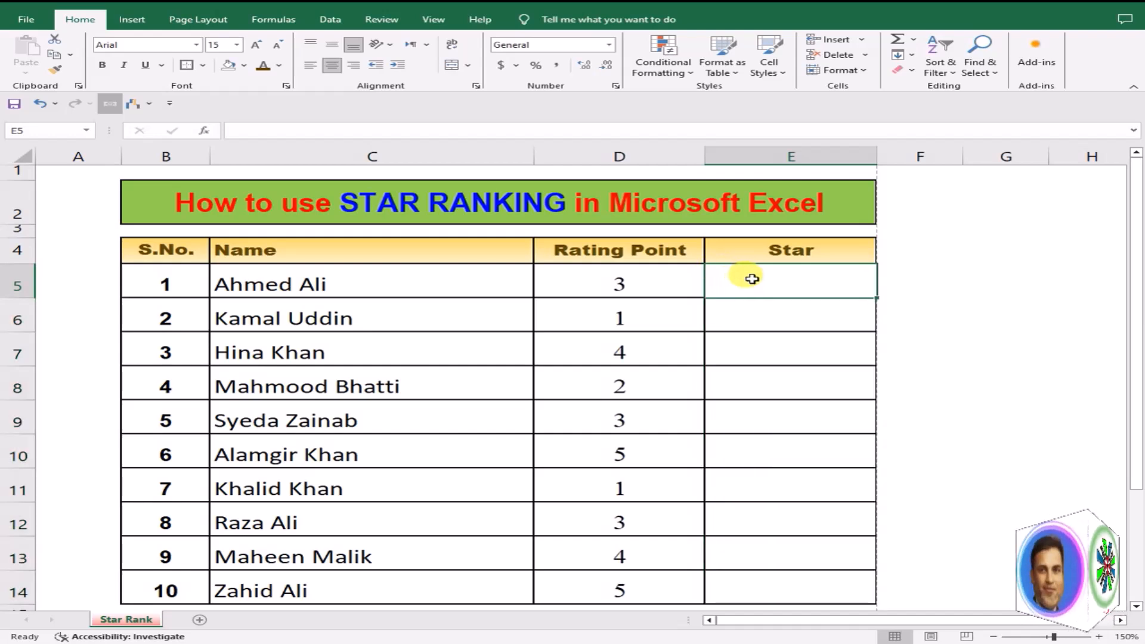
{"action": "type", "text": "="}
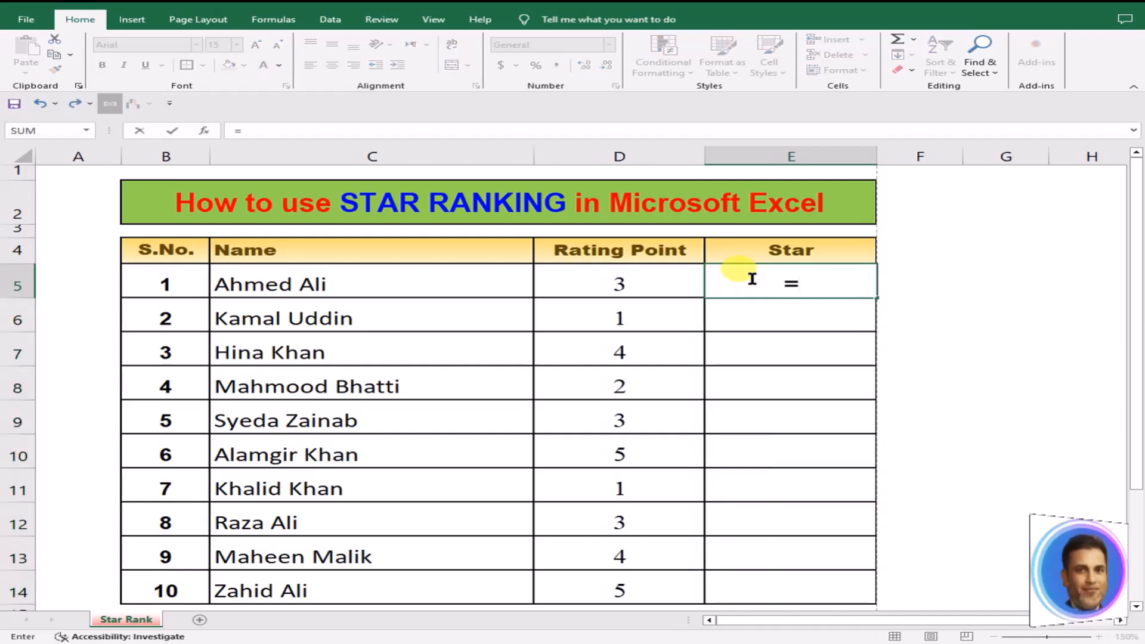
{"action": "type", "text": "REP"}
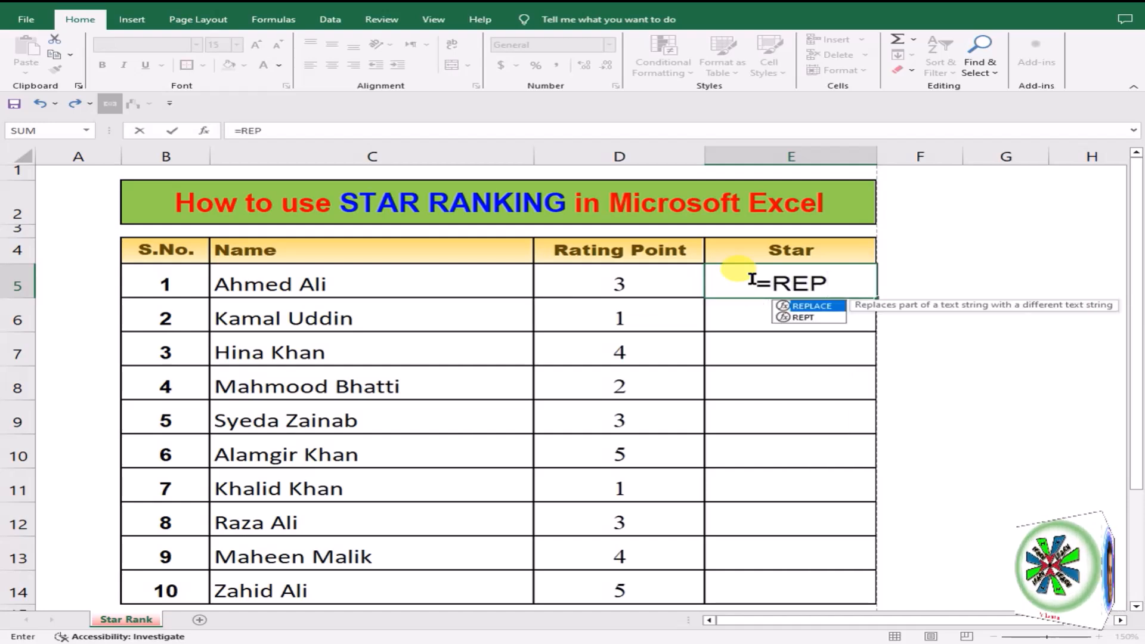
{"action": "double_click", "coordinate": [821, 317]}
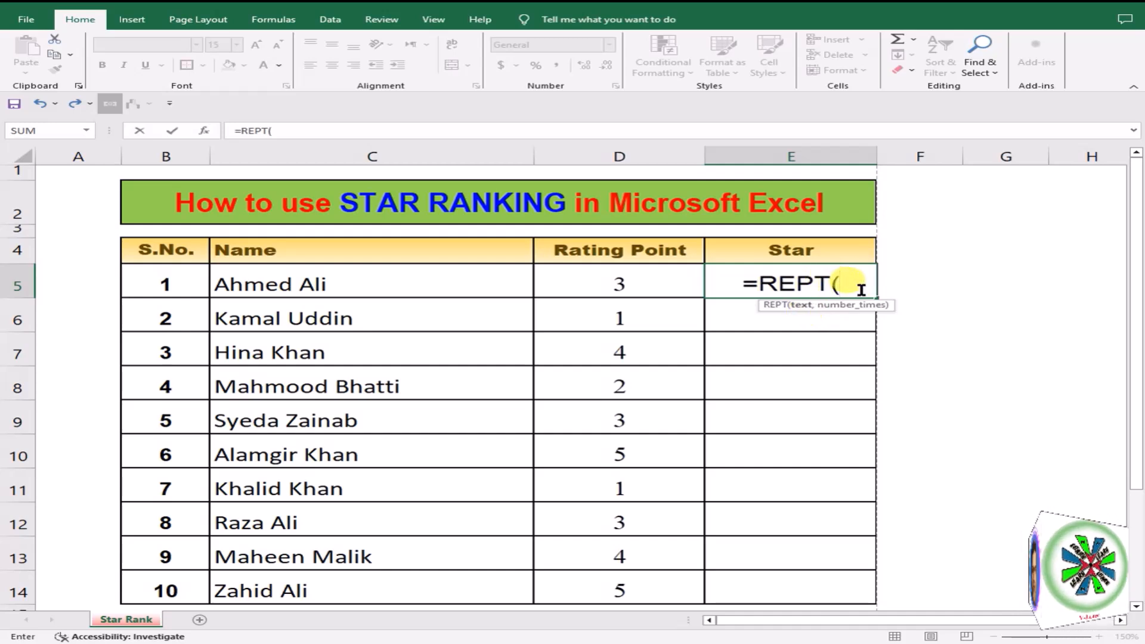
{"action": "type", "text": "CHAR"}
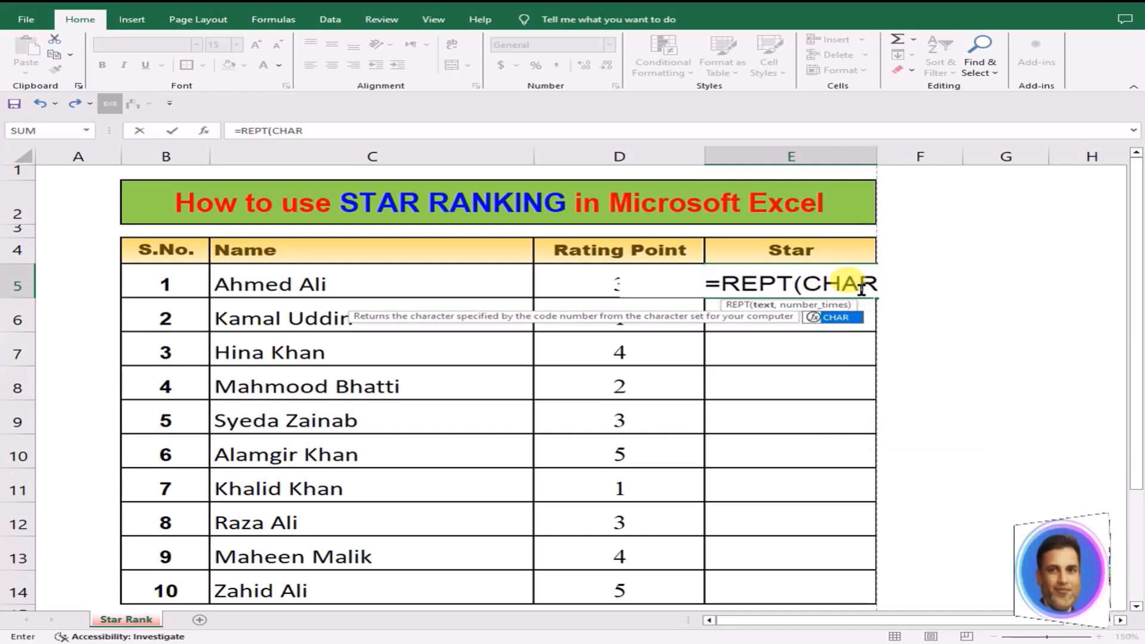
{"action": "type", "text": "("}
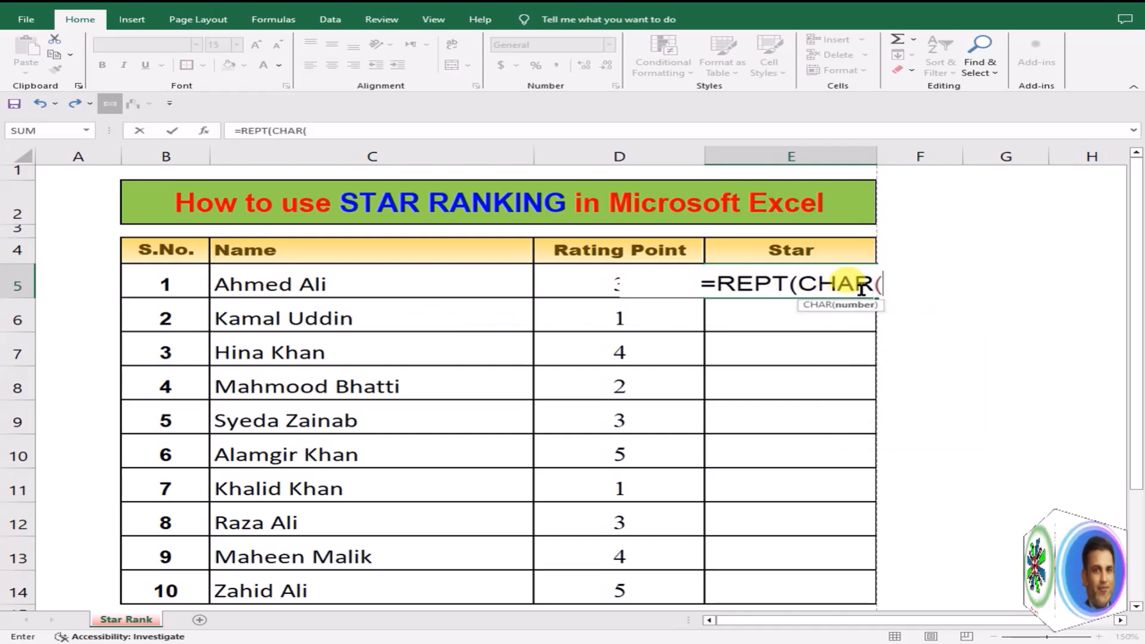
{"action": "type", "text": "182"}
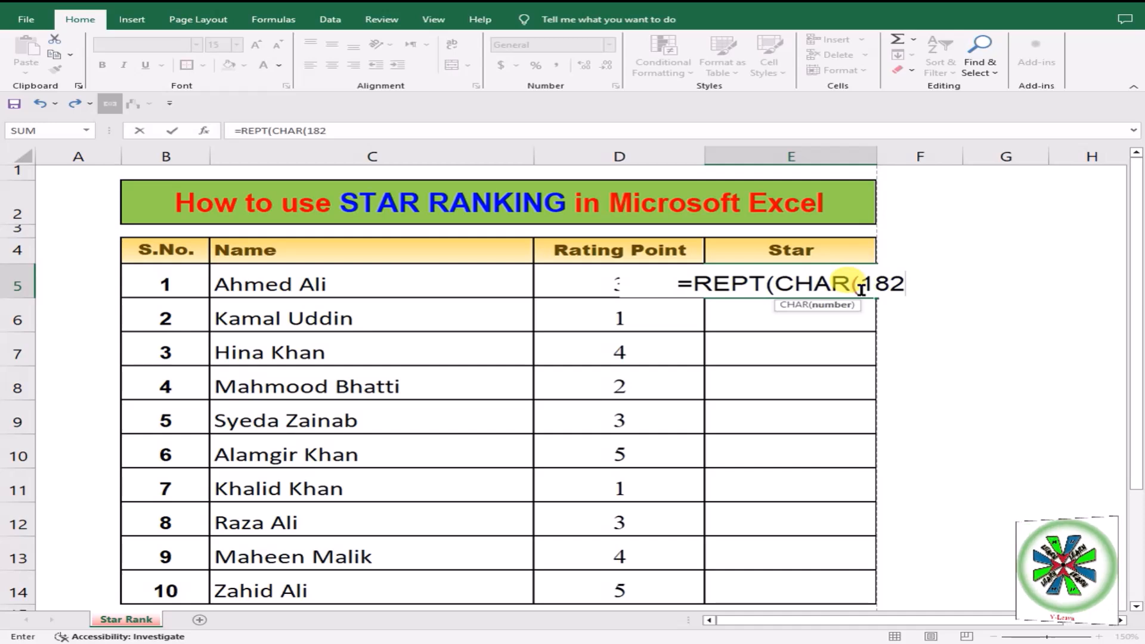
{"action": "type", "text": "),"}
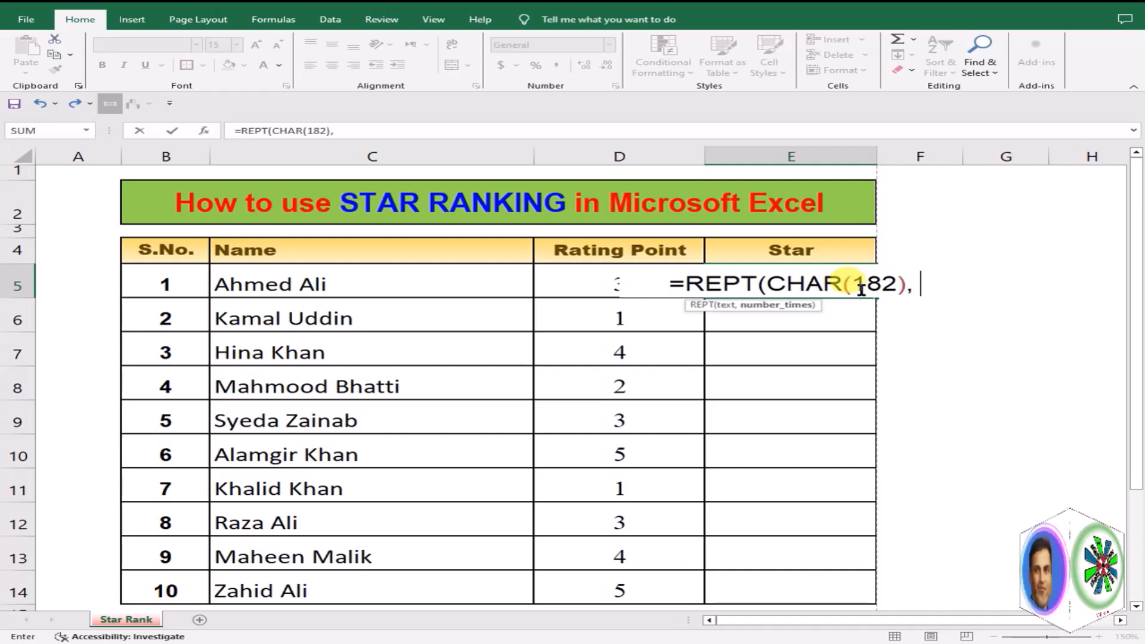
{"action": "left_click", "coordinate": [590, 280]}
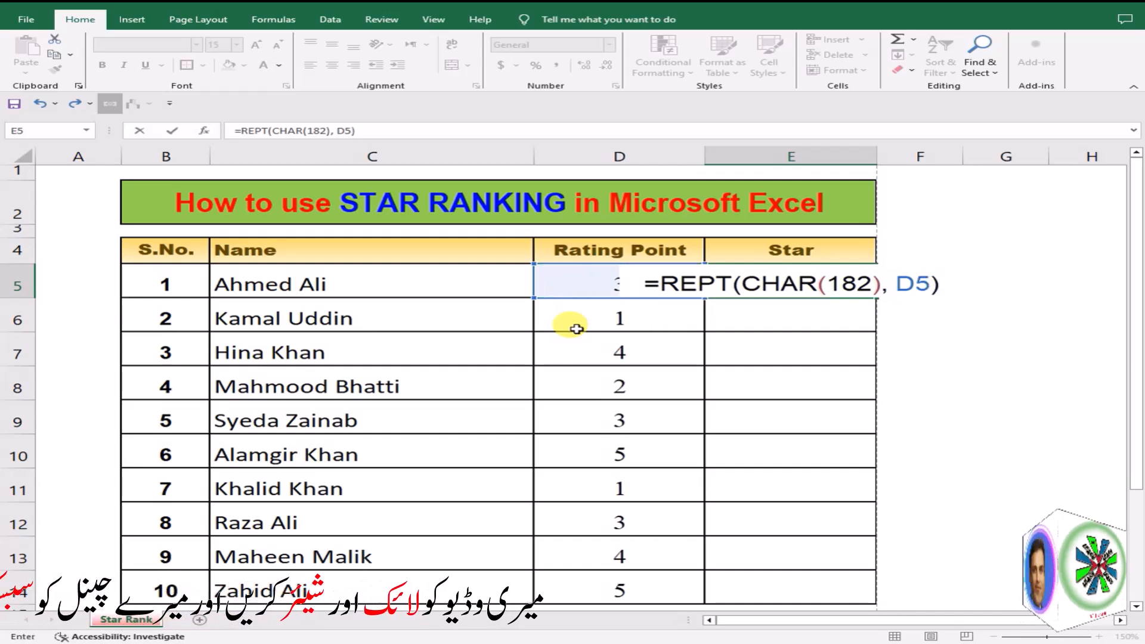
{"action": "key", "text": "Return"}
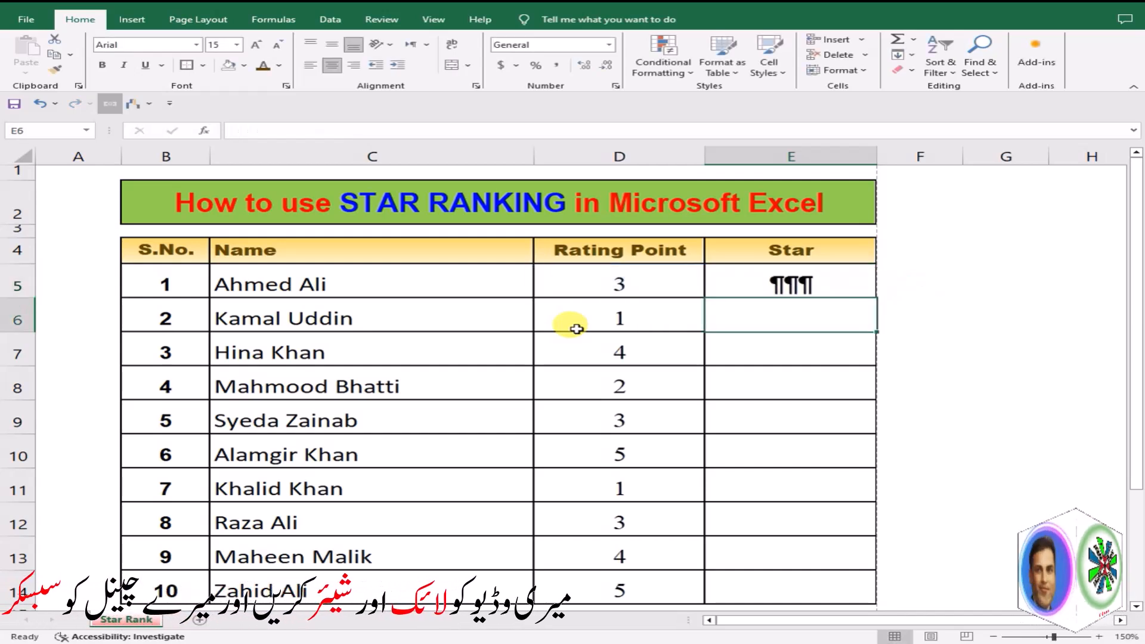
{"action": "left_click", "coordinate": [791, 283]}
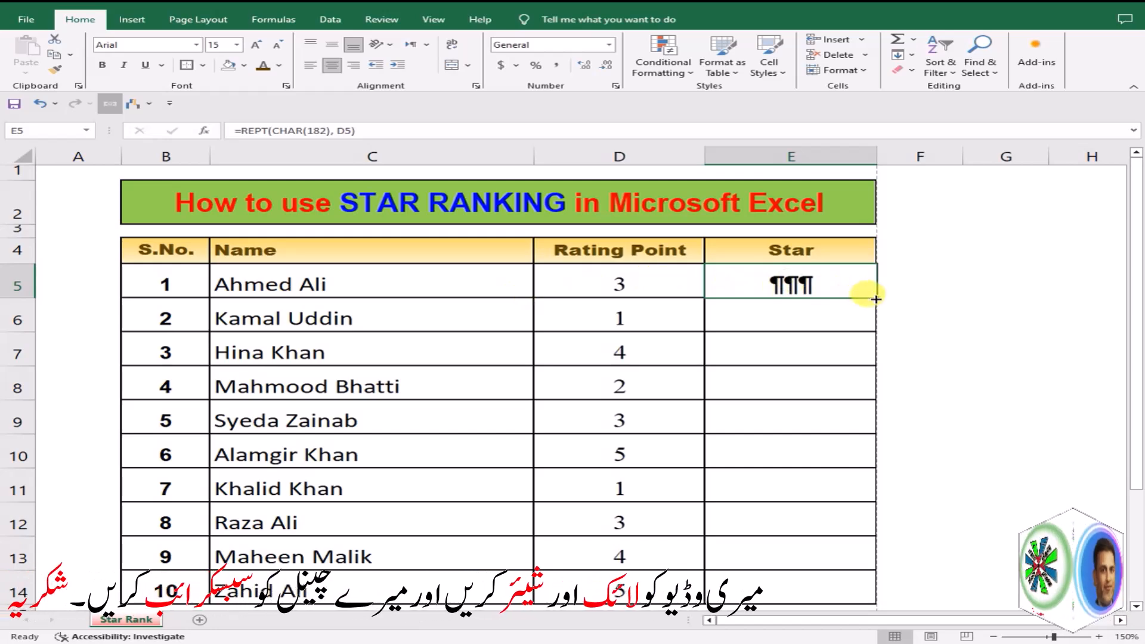
{"action": "left_click_drag", "start_coordinate": [876, 297], "coordinate": [869, 593]}
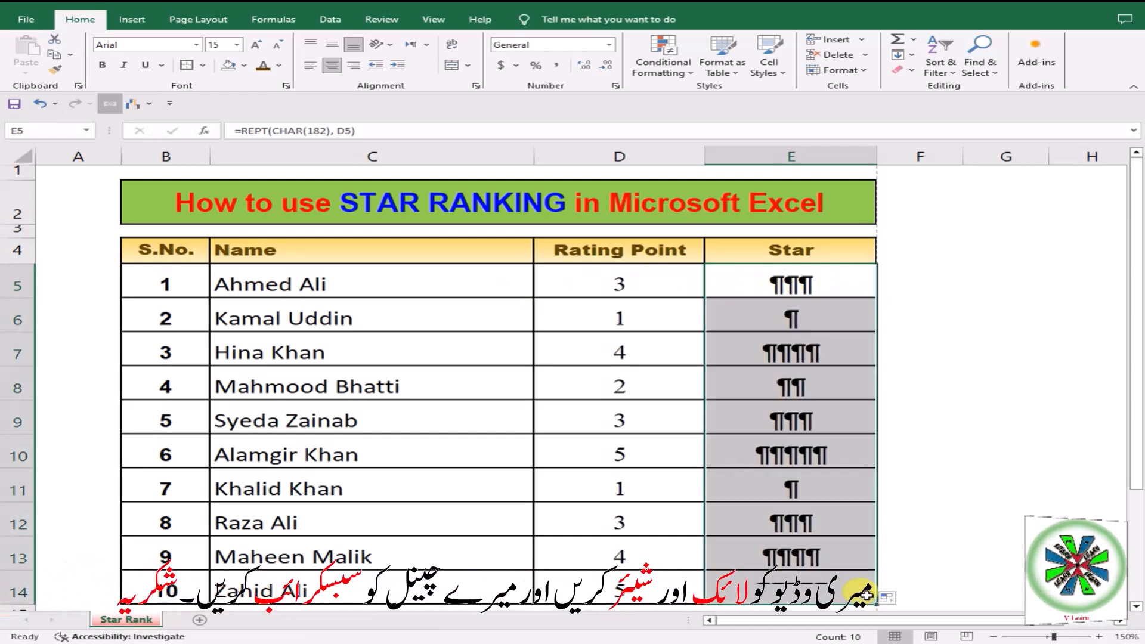
Set the font of the Star formula cells E5:E14 to Wingdings
{"action": "left_click", "coordinate": [783, 274]}
{"action": "left_click_drag", "start_coordinate": [783, 275], "coordinate": [793, 587]}
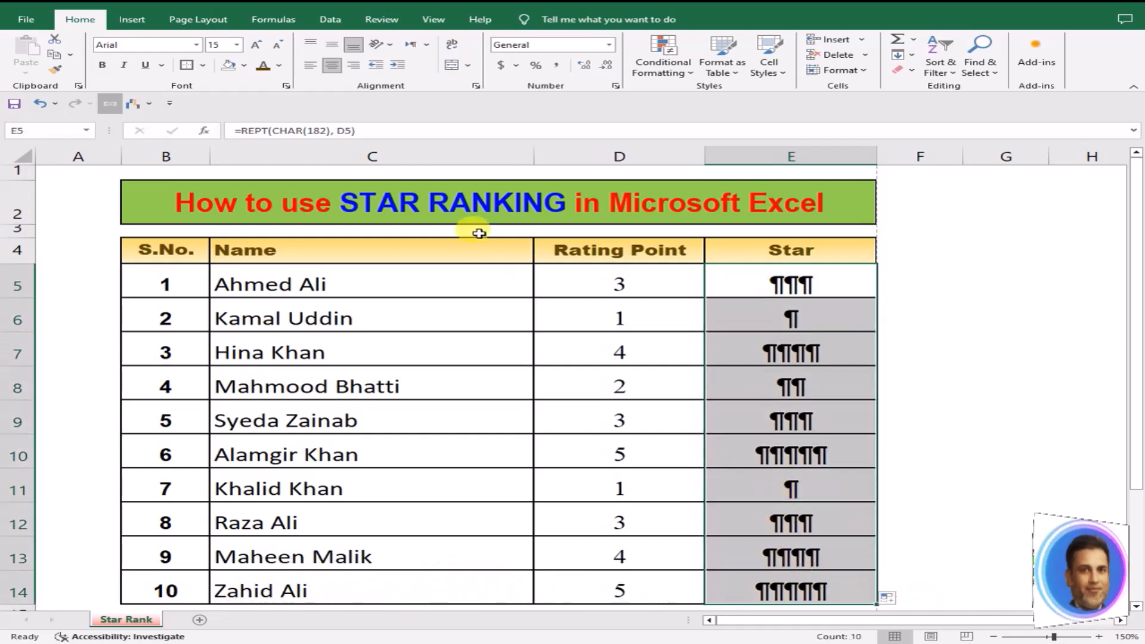
{"action": "left_click", "coordinate": [198, 44]}
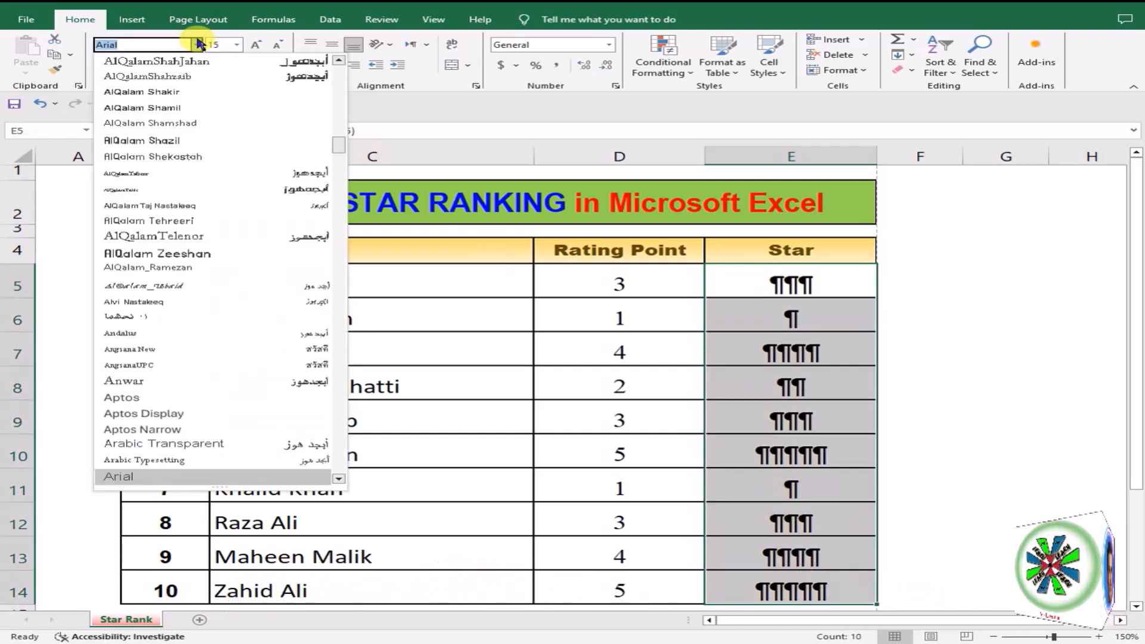
{"action": "scroll", "coordinate": [341, 270], "scroll_direction": "down", "scroll_amount": 2}
{"action": "left_click_drag", "start_coordinate": [342, 270], "coordinate": [358, 460]}
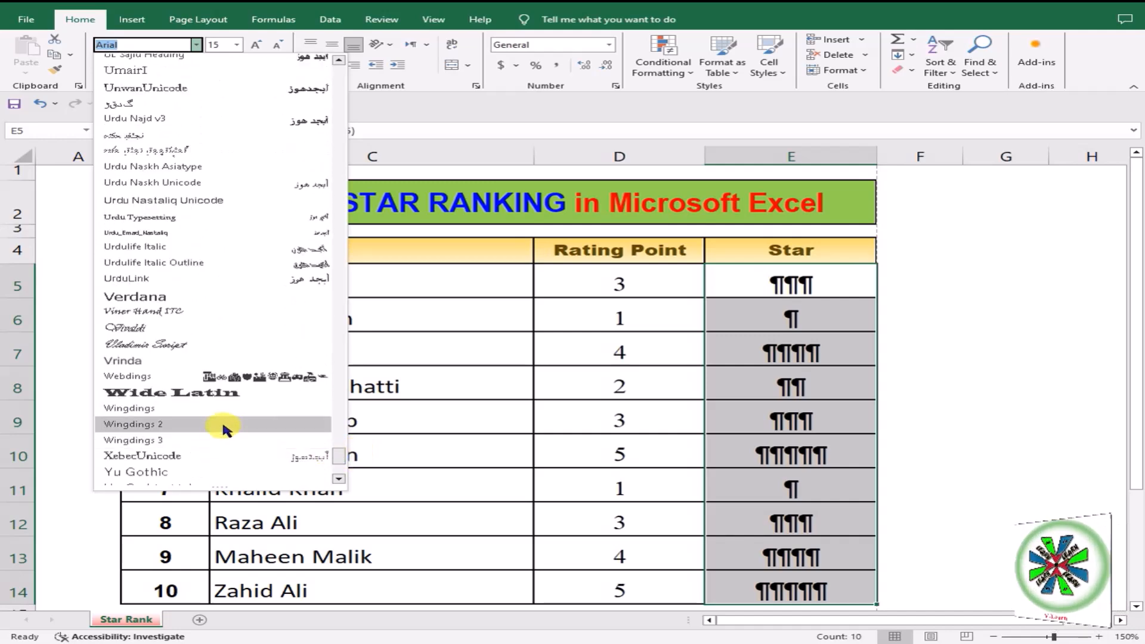
{"action": "left_click", "coordinate": [225, 408]}
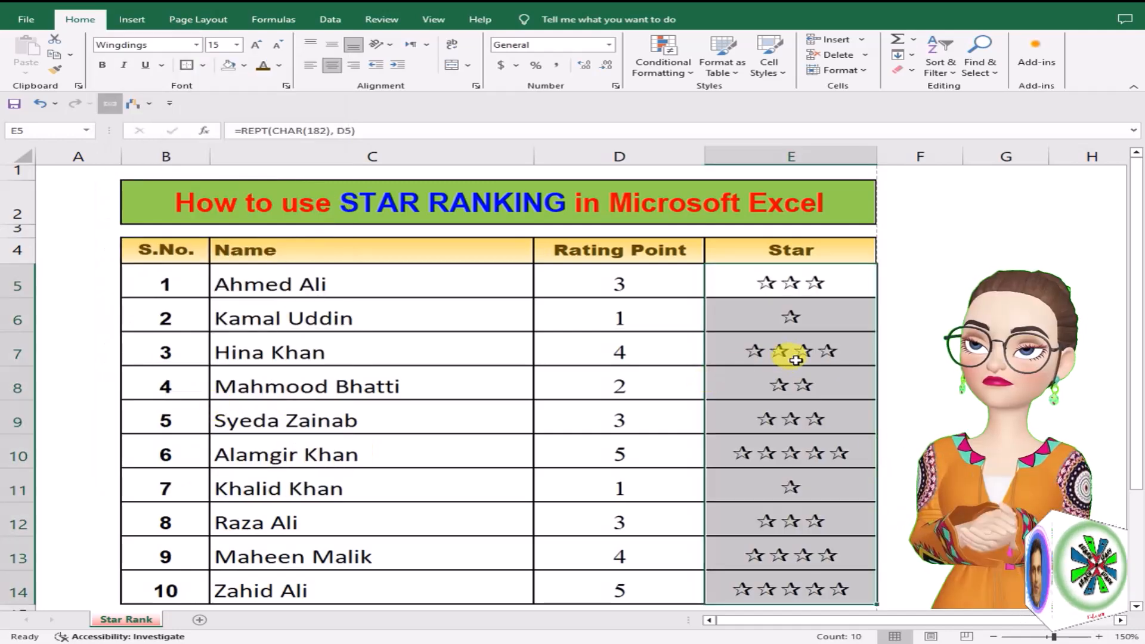
{"action": "left_click", "coordinate": [840, 349]}
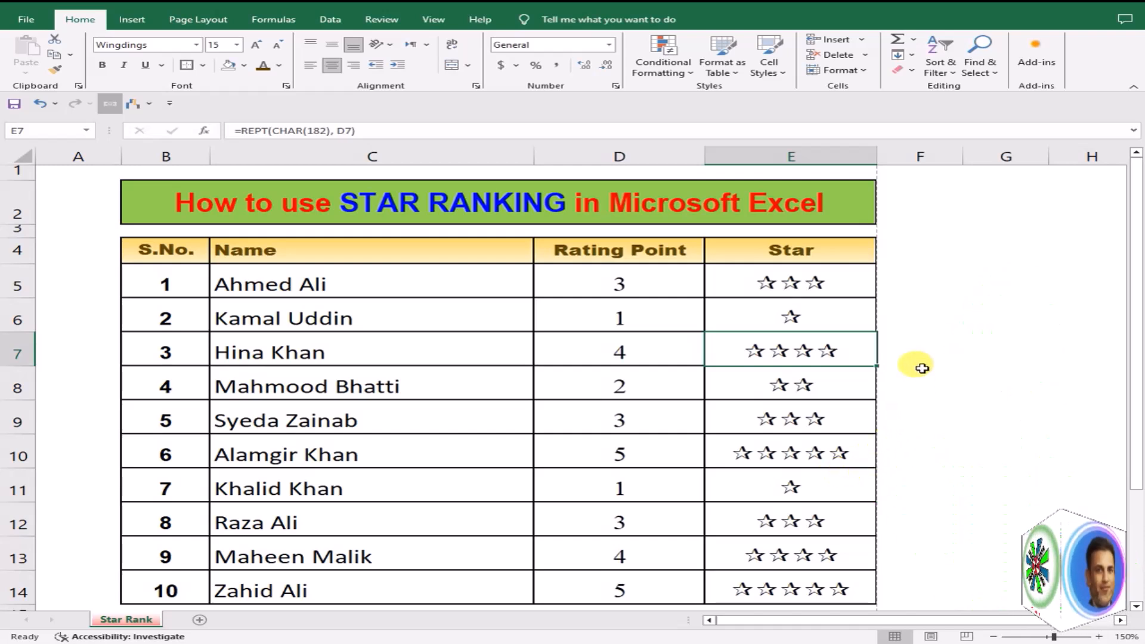
{"action": "left_click", "coordinate": [852, 270]}
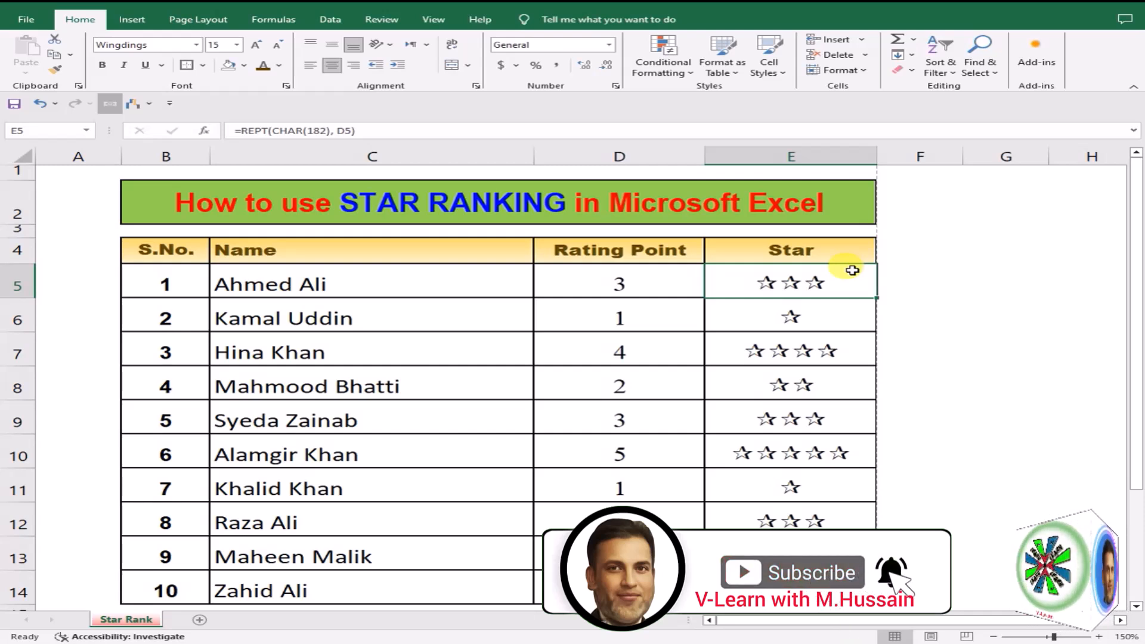
{"action": "left_click_drag", "start_coordinate": [852, 270], "coordinate": [865, 373]}
Change the character code in E5's REPT formula to 171 and fill the formula down to E14
{"action": "left_click", "coordinate": [843, 274]}
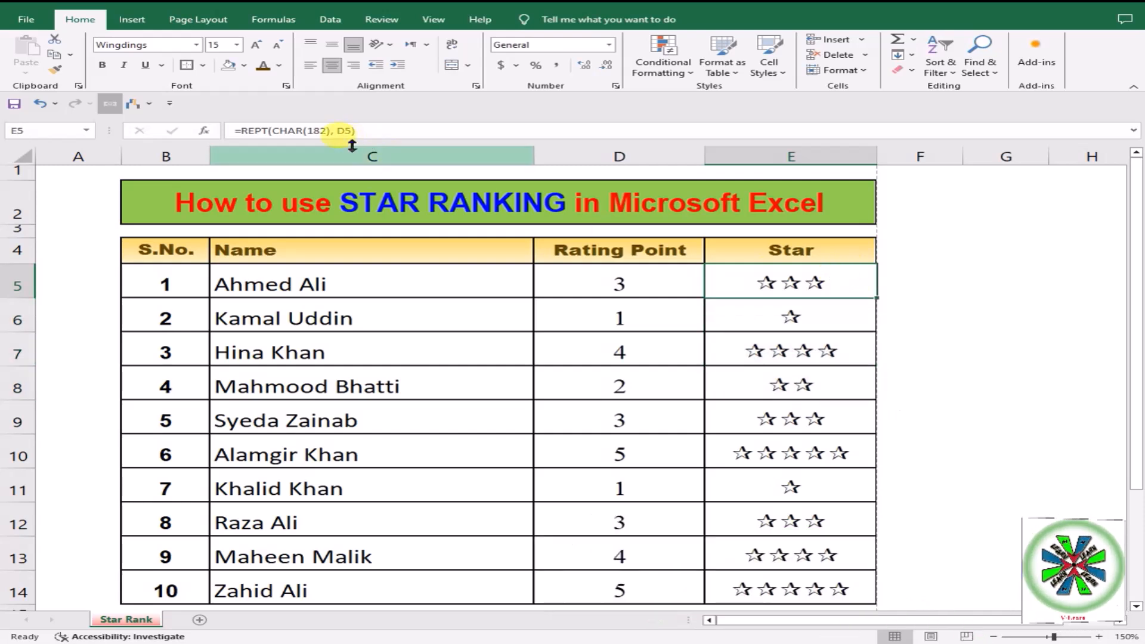
{"action": "left_click", "coordinate": [316, 130]}
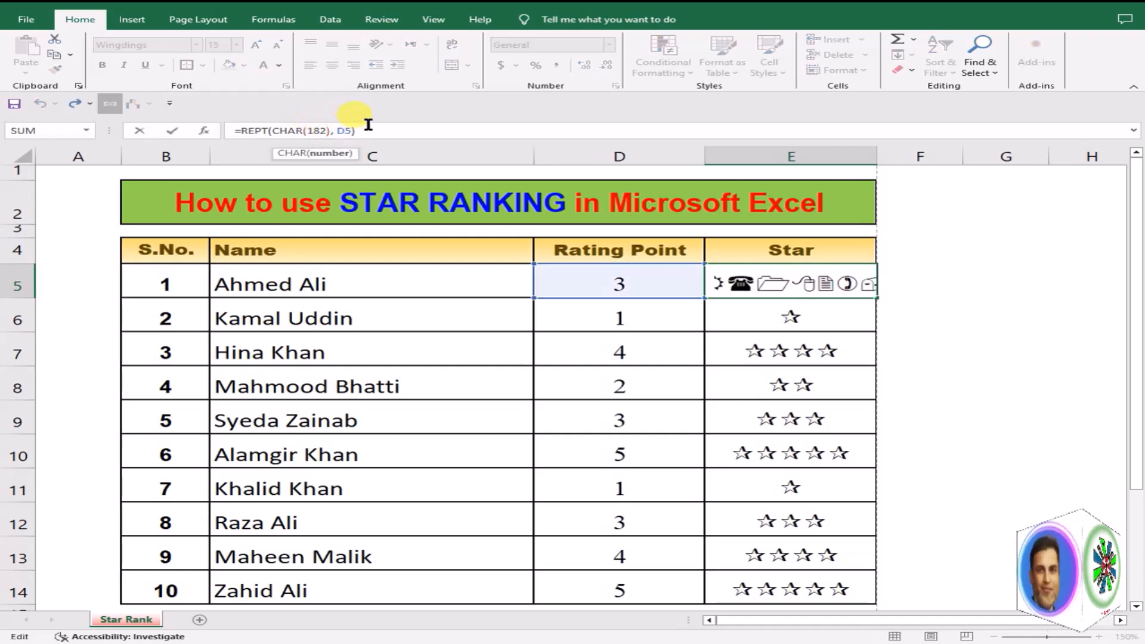
{"action": "key", "text": "BackSpace"}
{"action": "key", "text": "BackSpace"}
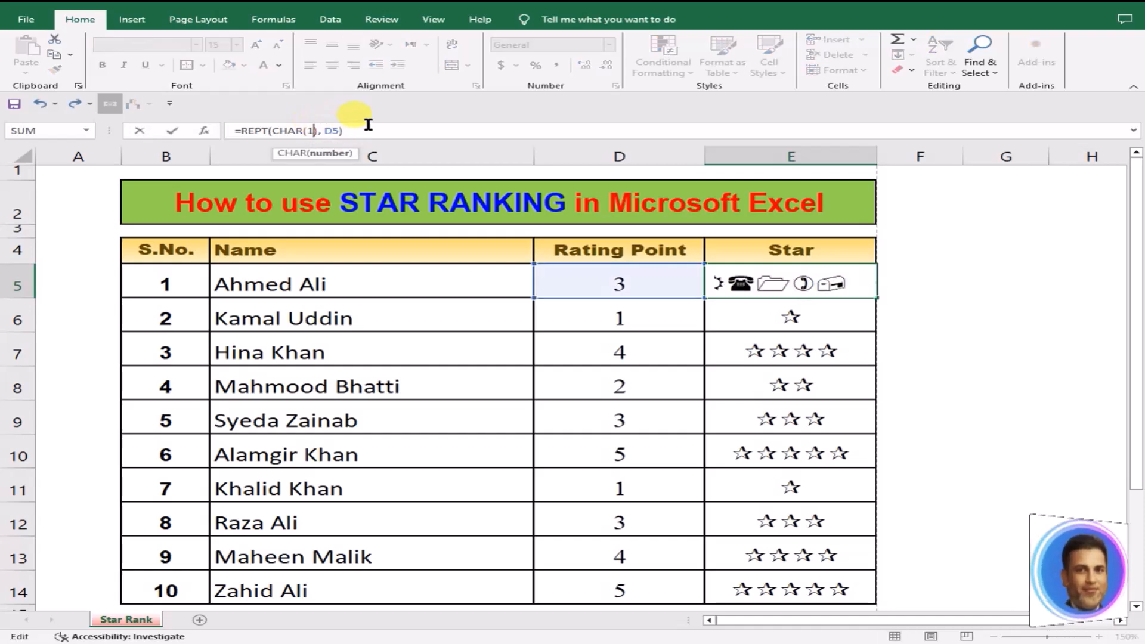
{"action": "type", "text": "71"}
{"action": "key", "text": "Return"}
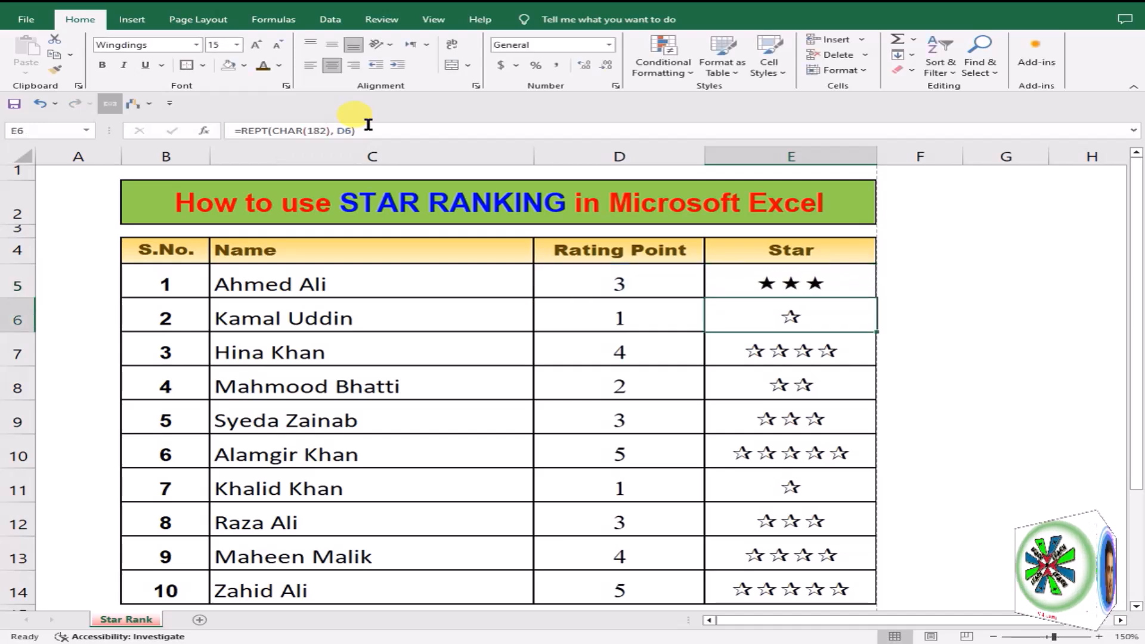
{"action": "left_click", "coordinate": [799, 280]}
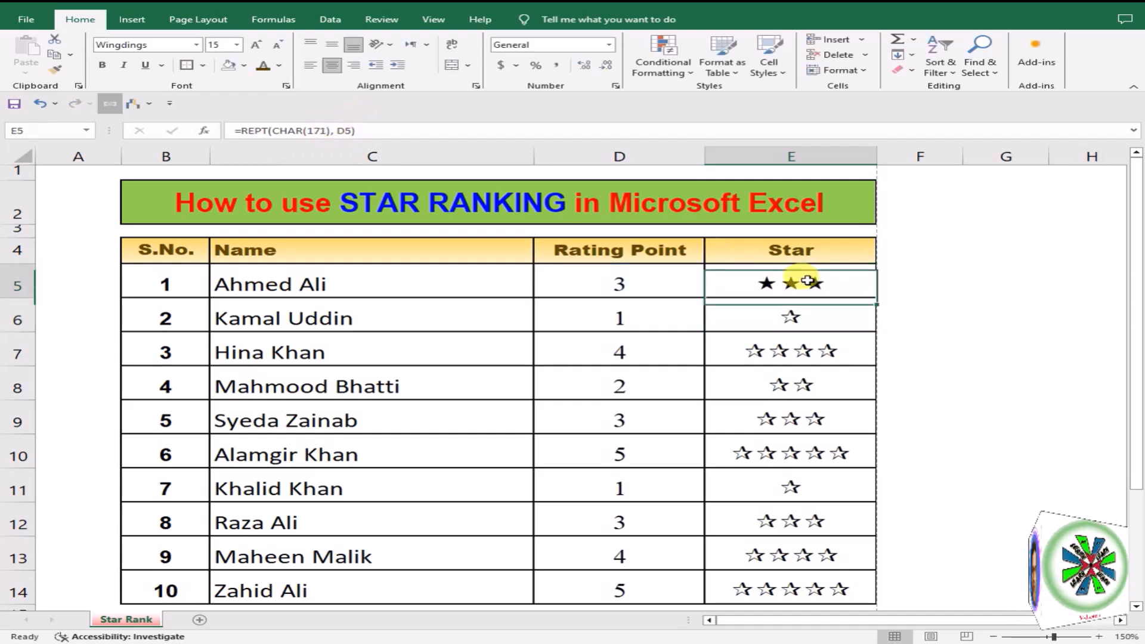
{"action": "left_click_drag", "start_coordinate": [880, 301], "coordinate": [859, 581]}
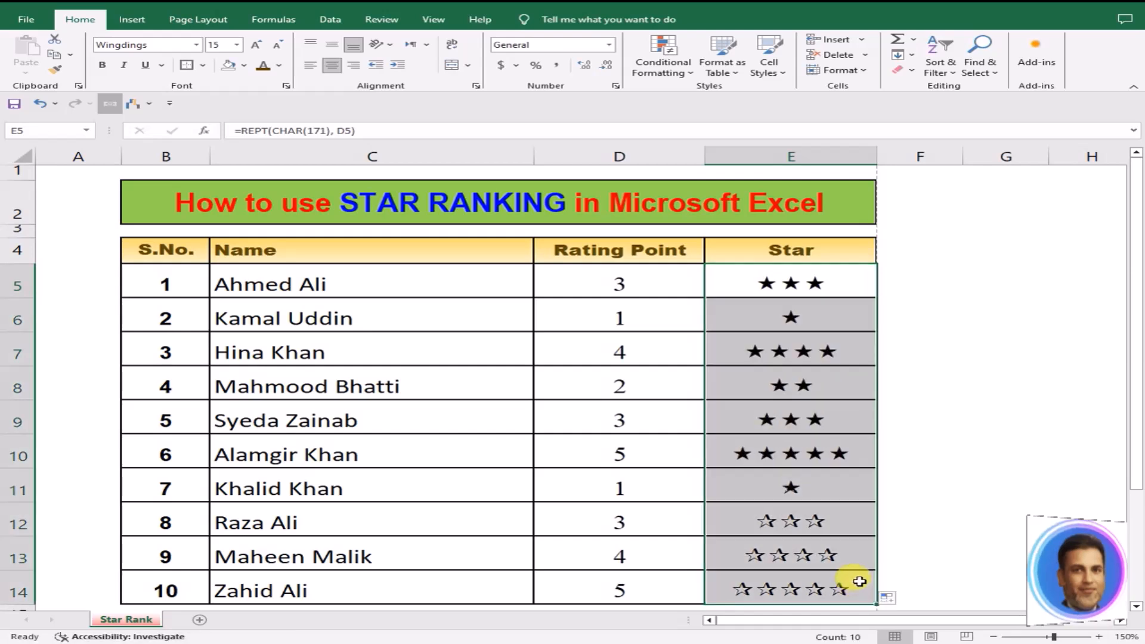
Start a new conditional formatting rule for the Star cells E5:E14 that uses a formula to determine which cells to format
{"action": "left_click", "coordinate": [814, 283]}
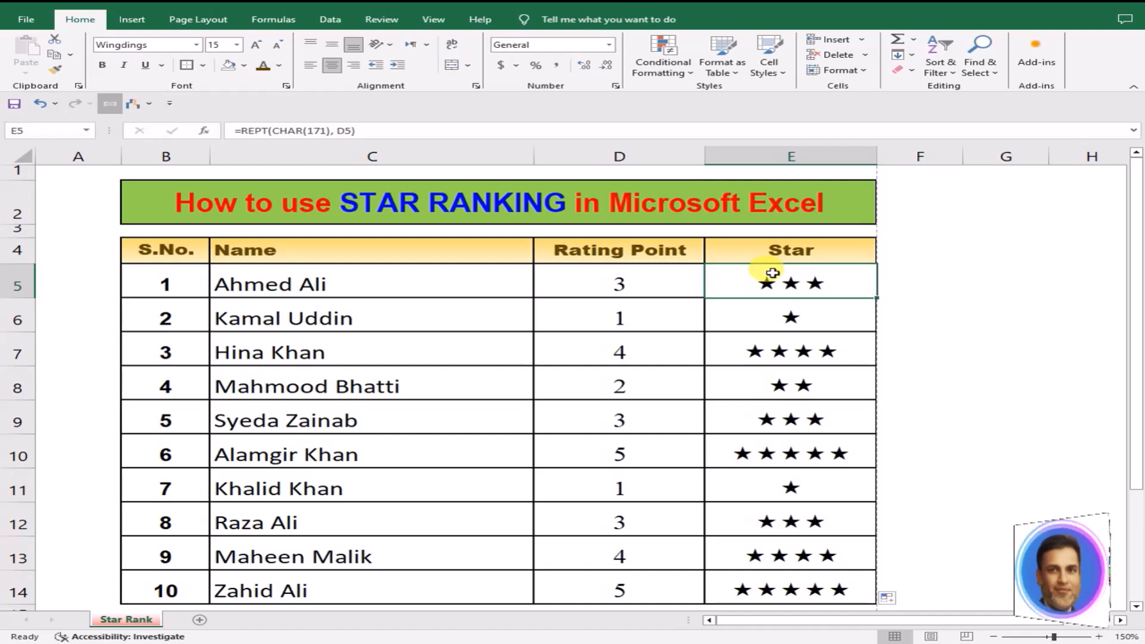
{"action": "left_click_drag", "start_coordinate": [772, 273], "coordinate": [790, 581]}
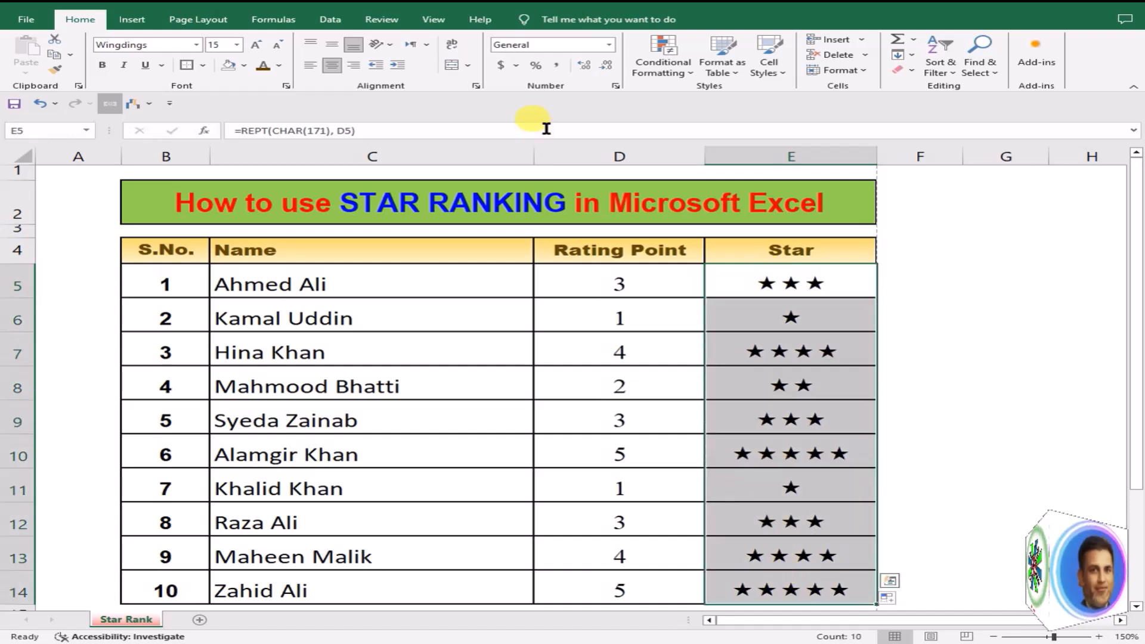
{"action": "left_click", "coordinate": [691, 75]}
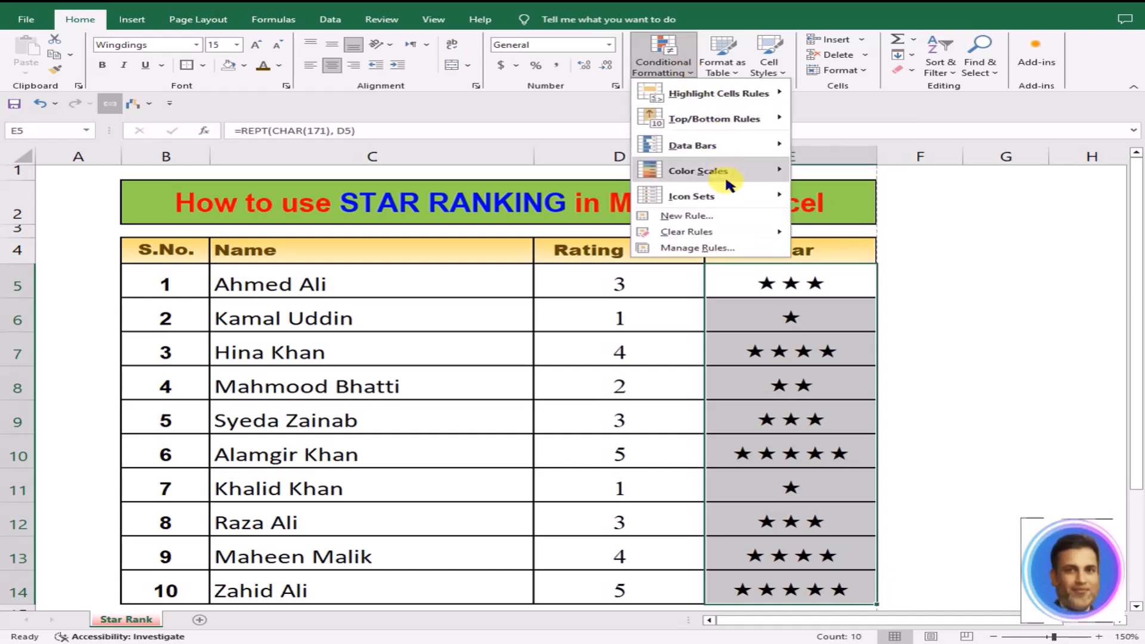
{"action": "left_click", "coordinate": [728, 217]}
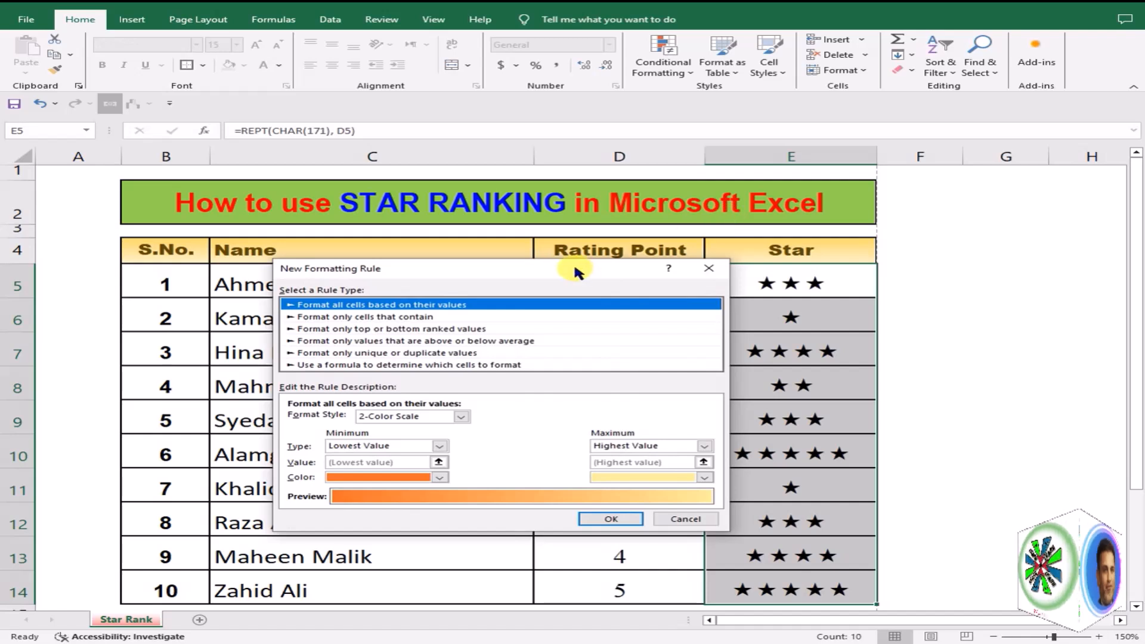
{"action": "left_click_drag", "start_coordinate": [576, 269], "coordinate": [388, 259]}
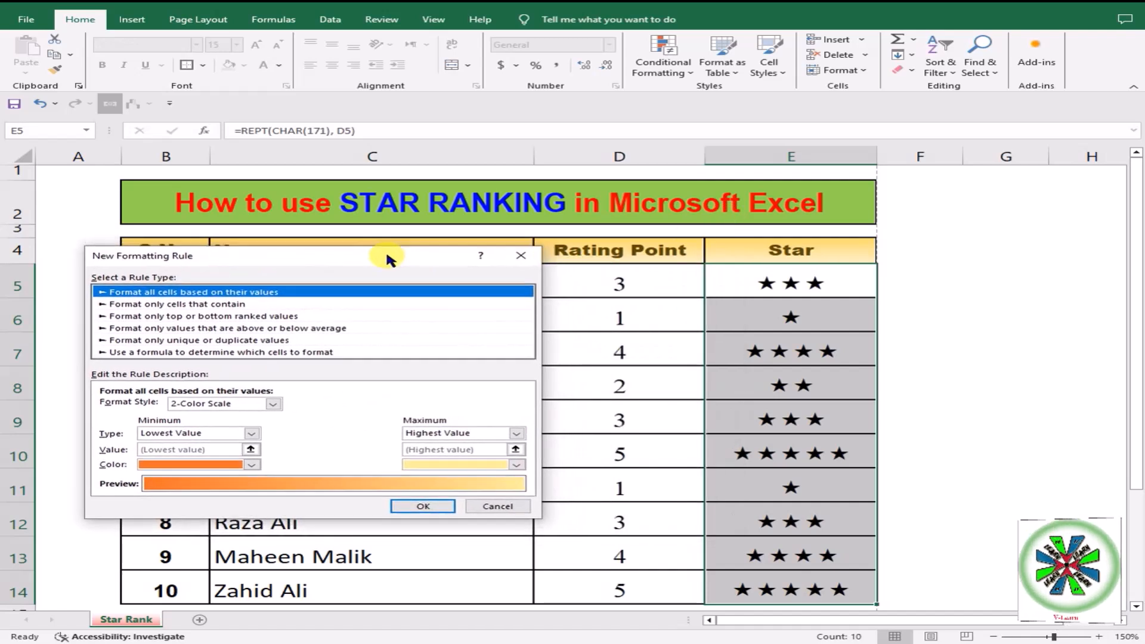
{"action": "left_click", "coordinate": [347, 352]}
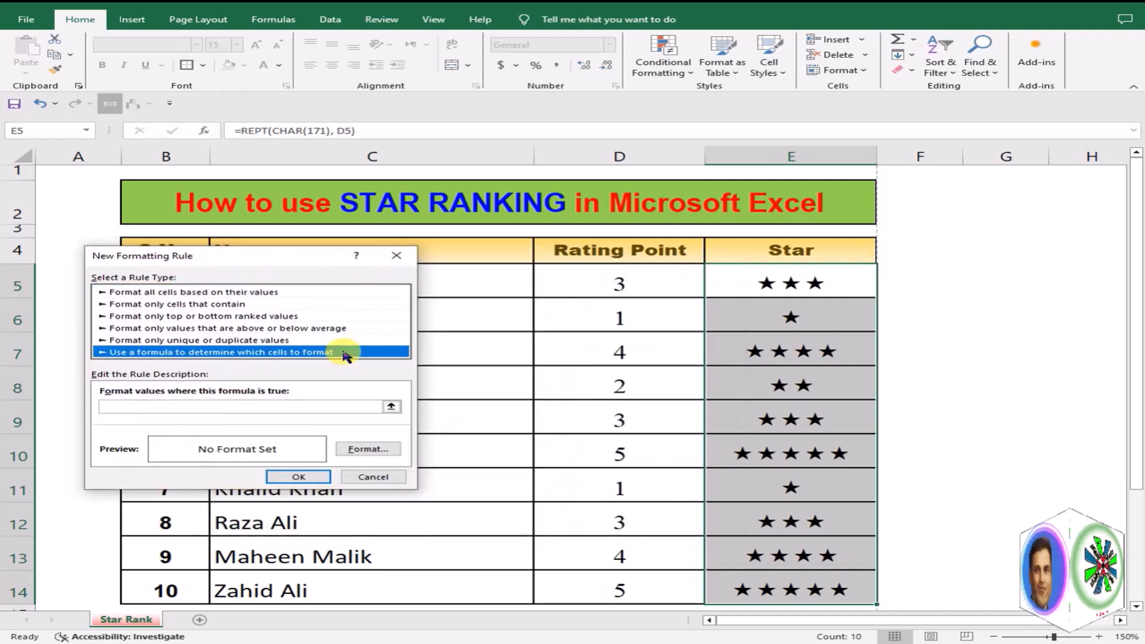
Enter =OR($D5=1, $D5=2) as the rule's formula, keeping only the column of D5 absolute
{"action": "left_click", "coordinate": [294, 405]}
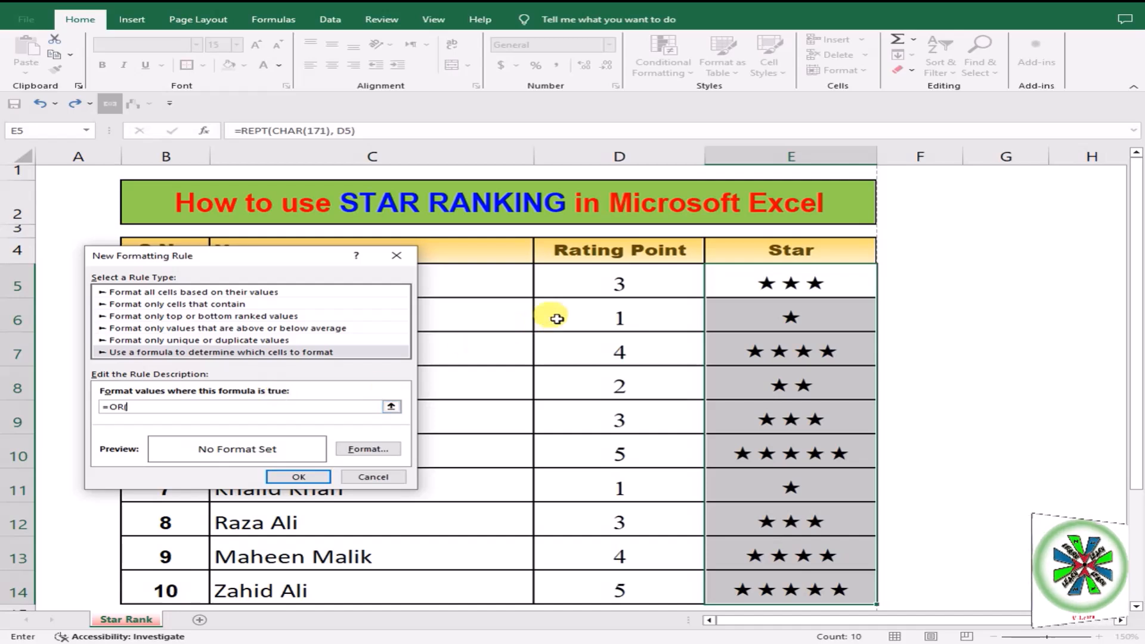
{"action": "left_click", "coordinate": [608, 279]}
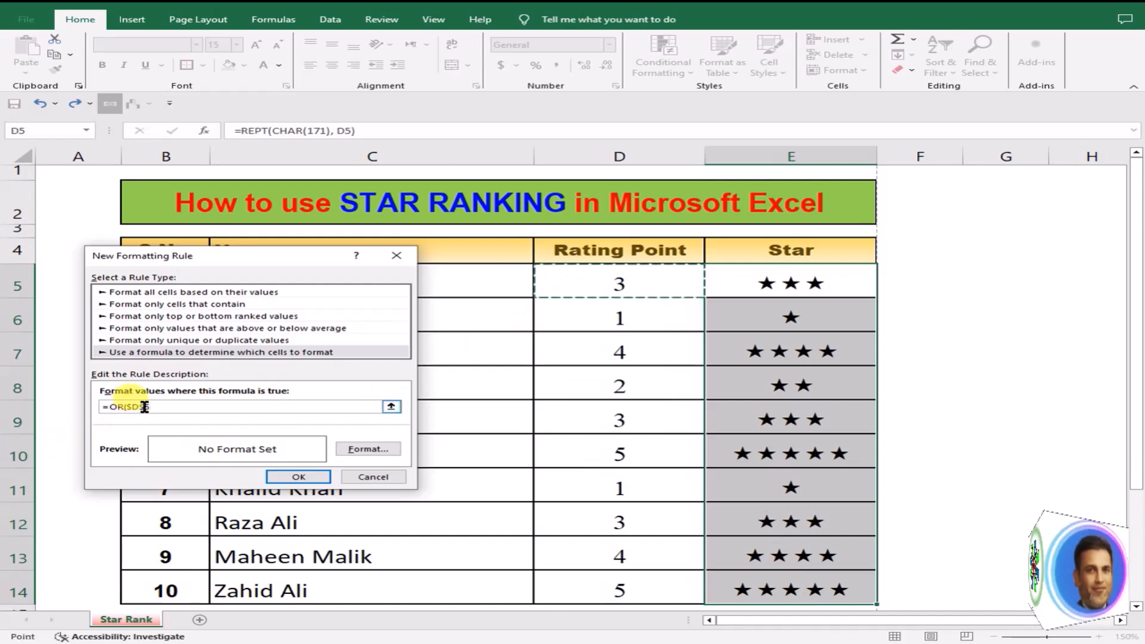
{"action": "left_click", "coordinate": [145, 407]}
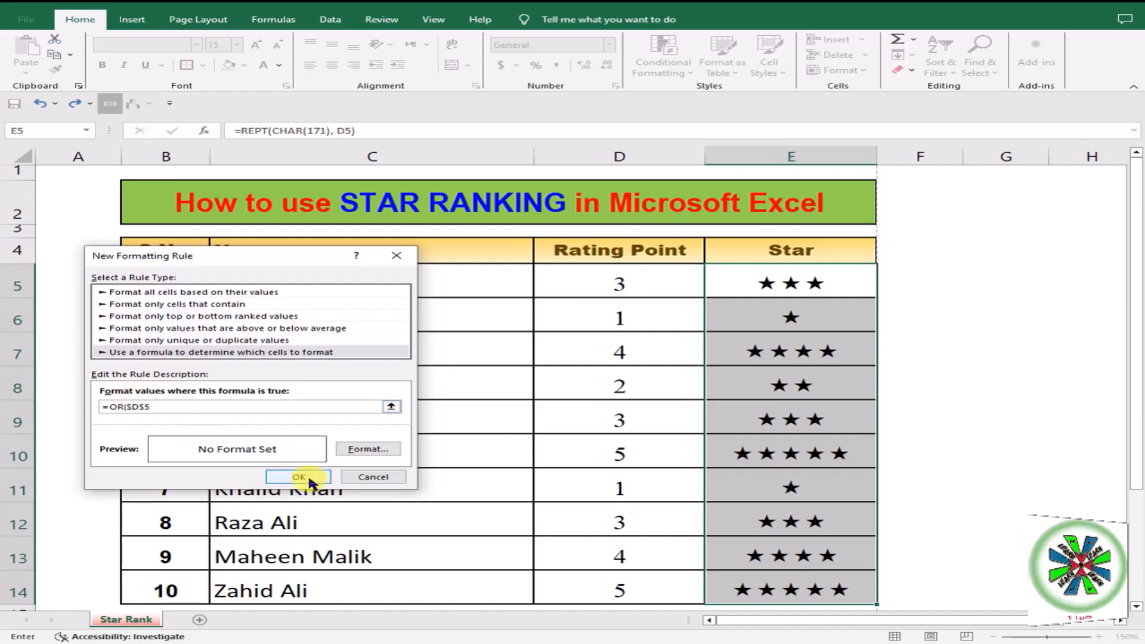
{"action": "key", "text": "BackSpace"}
{"action": "left_click", "coordinate": [279, 409]}
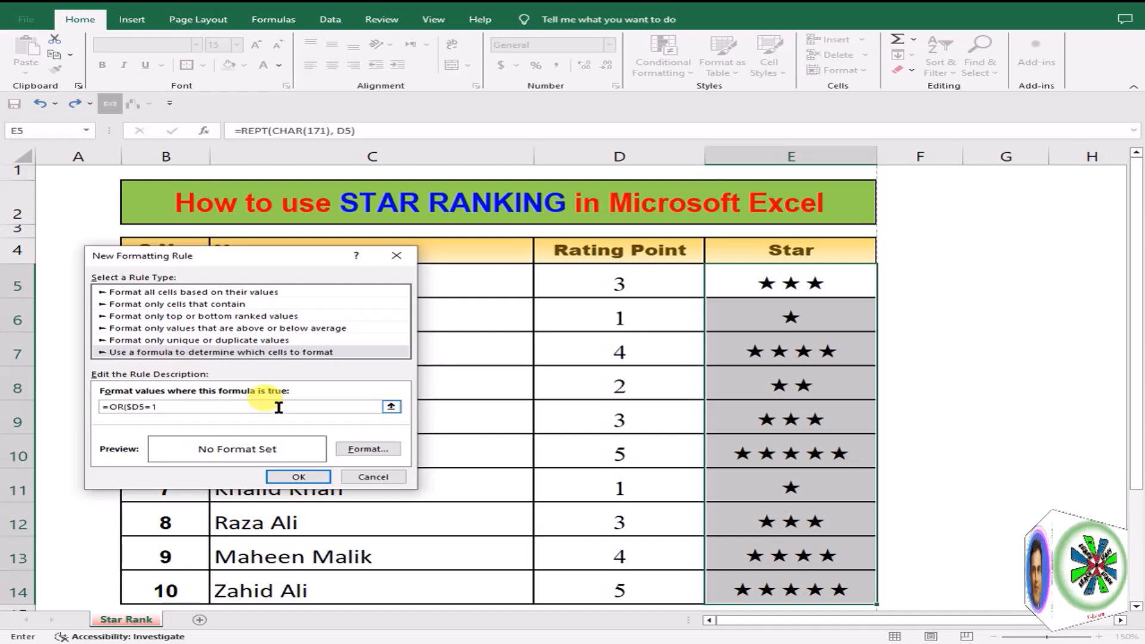
{"action": "type", "text": "=1,"}
{"action": "left_click", "coordinate": [575, 279]}
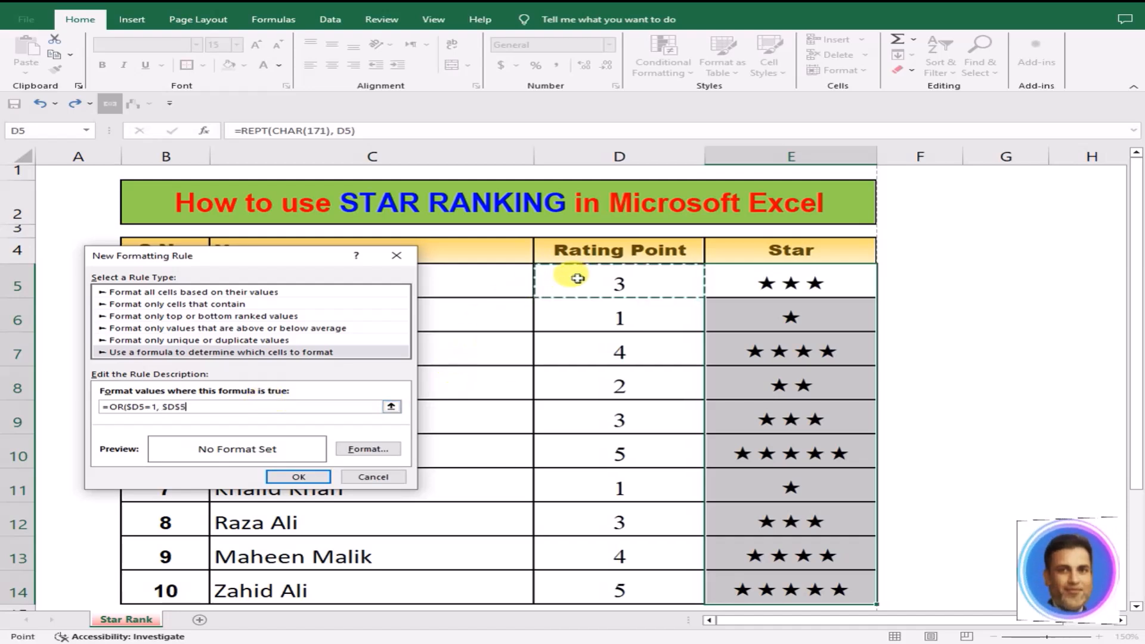
{"action": "left_click", "coordinate": [179, 407]}
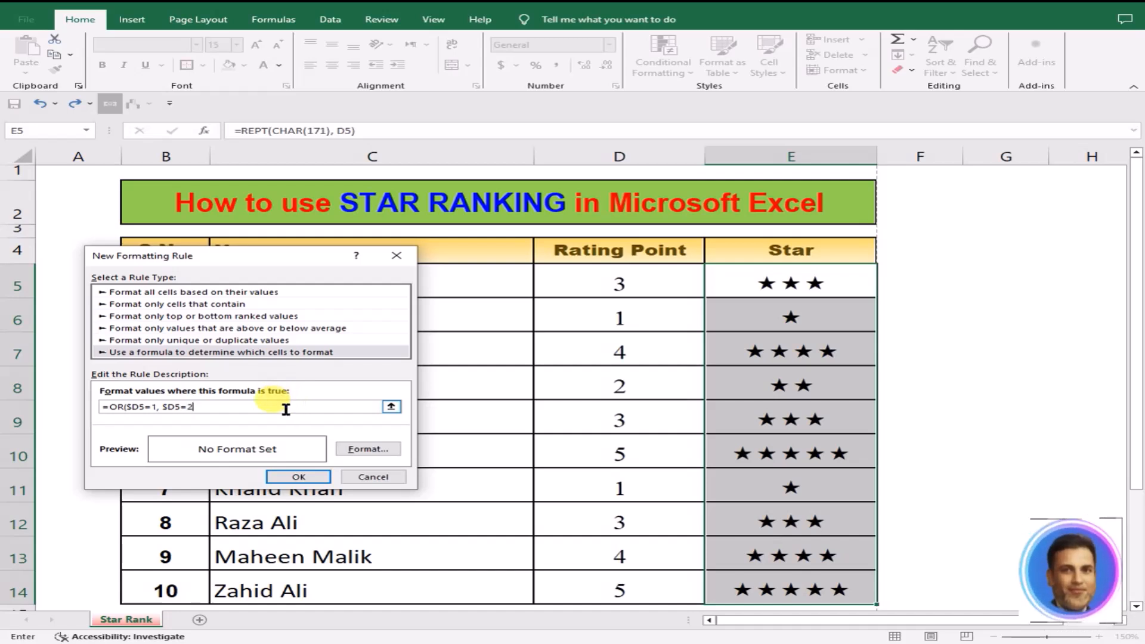
Set the rule's font color to standard red and apply the rule to the Star cells
{"action": "left_click", "coordinate": [367, 449]}
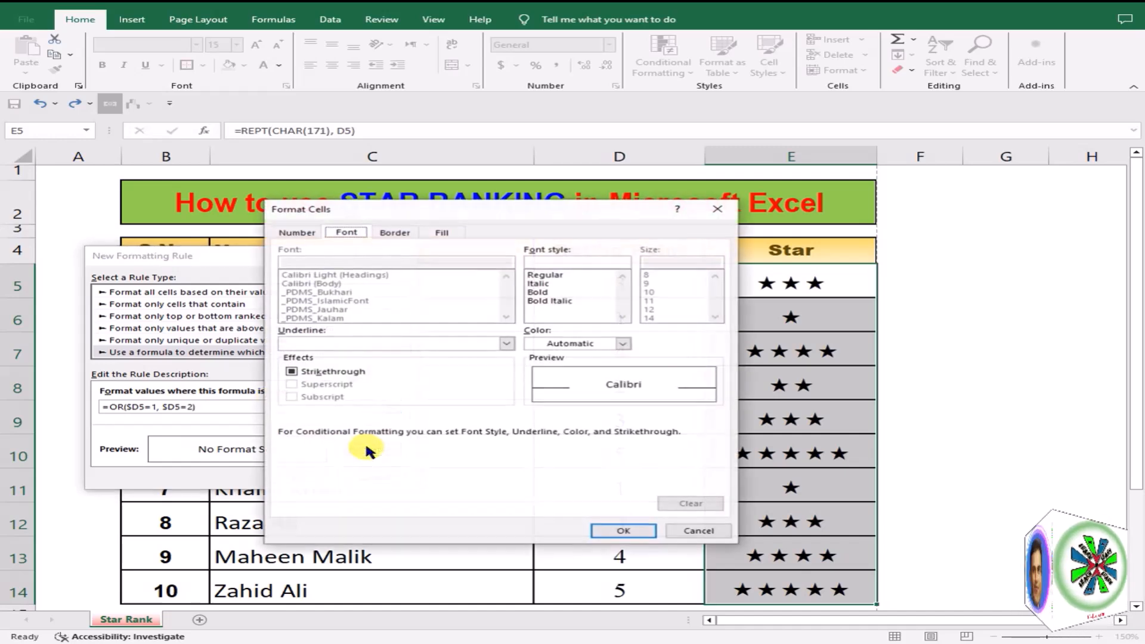
{"action": "left_click", "coordinate": [622, 344]}
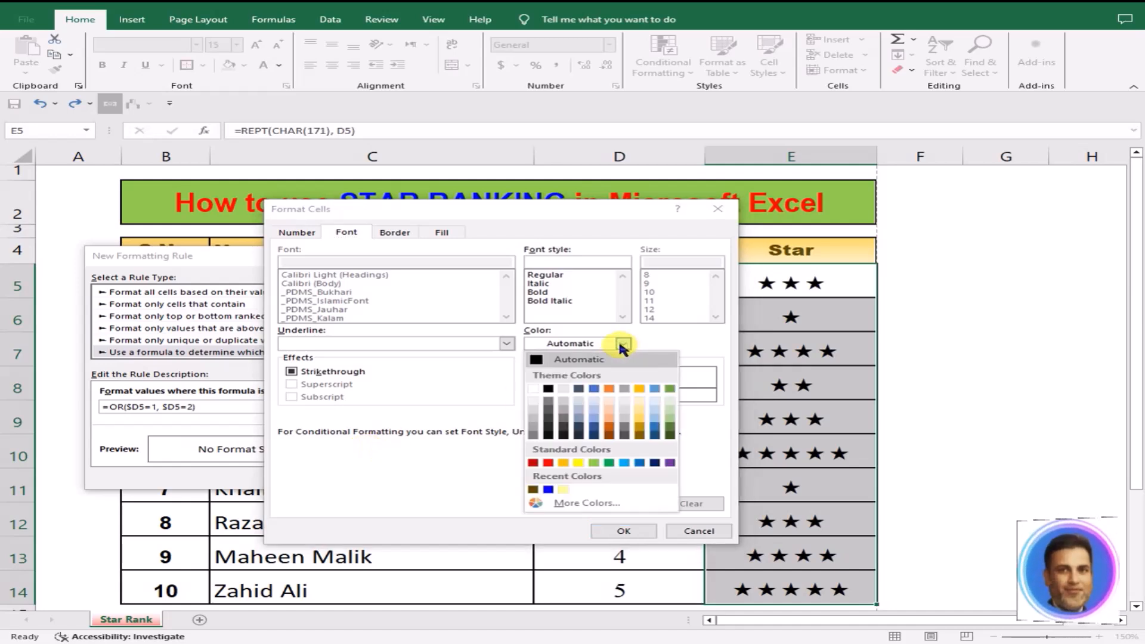
{"action": "left_click", "coordinate": [548, 463]}
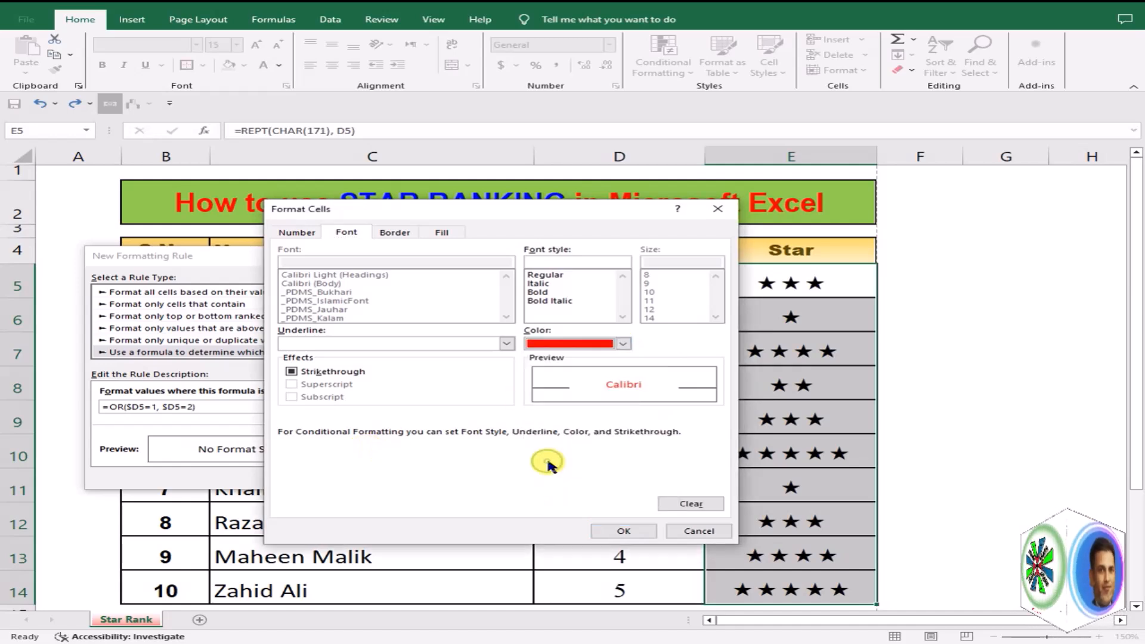
{"action": "left_click", "coordinate": [626, 531]}
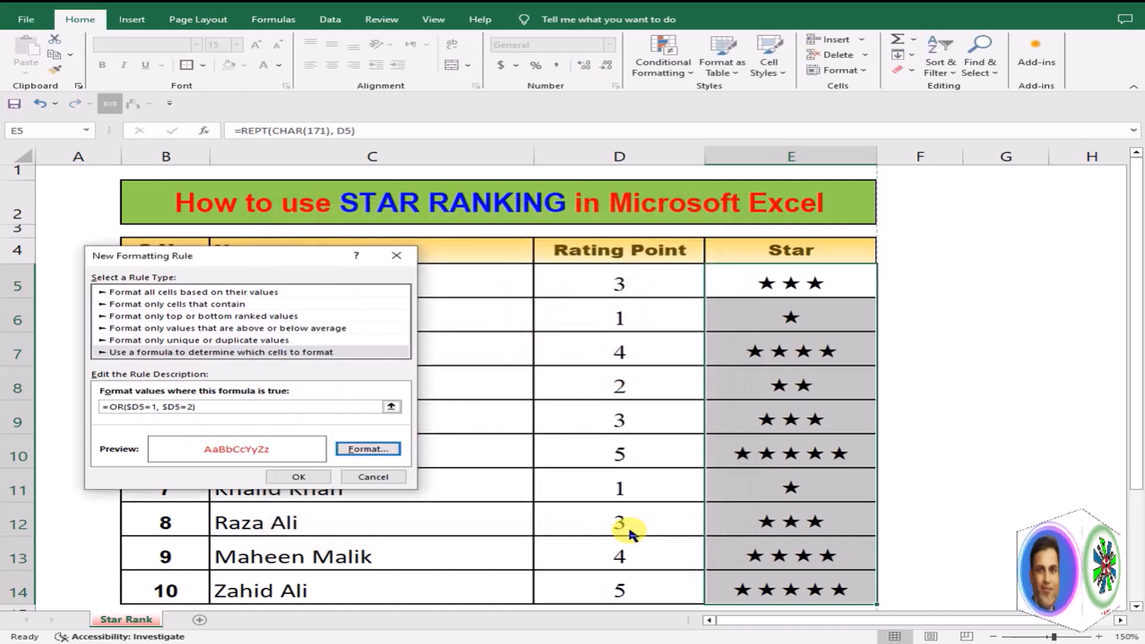
{"action": "left_click", "coordinate": [317, 482]}
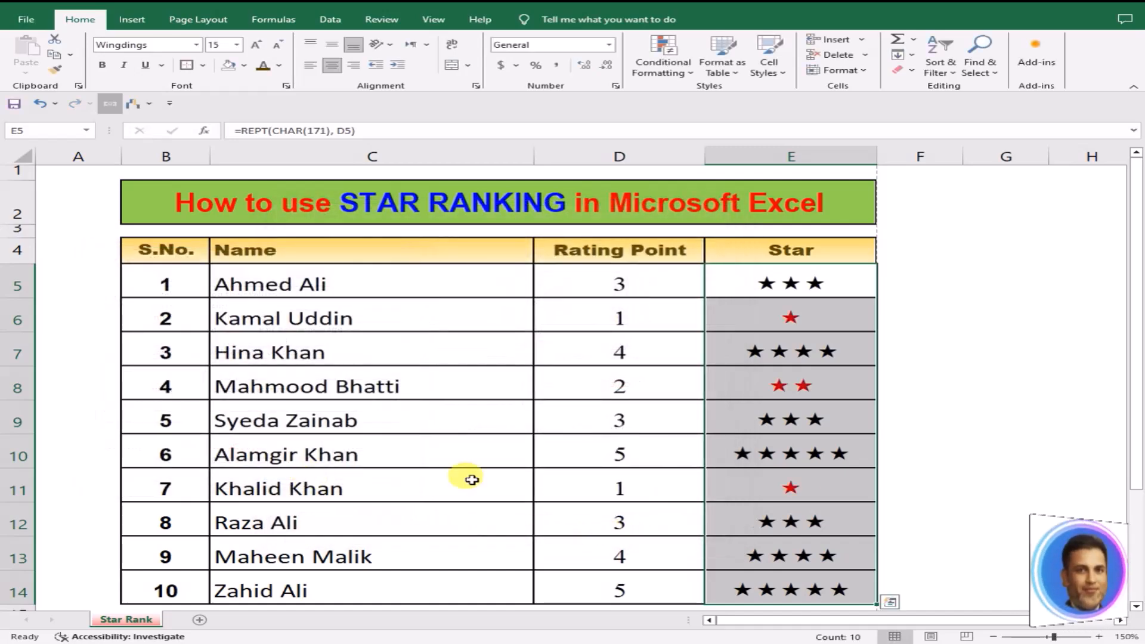
{"action": "left_click", "coordinate": [788, 485]}
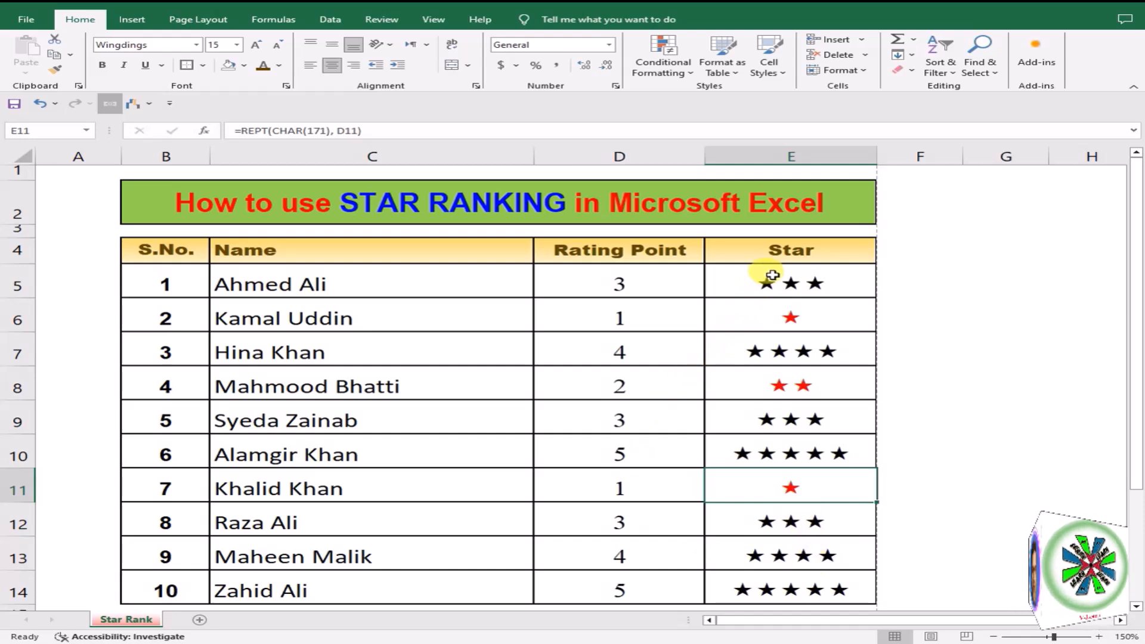
Start a second formula-based conditional formatting rule for the Star cells E5:E14
{"action": "left_click_drag", "start_coordinate": [772, 281], "coordinate": [780, 583]}
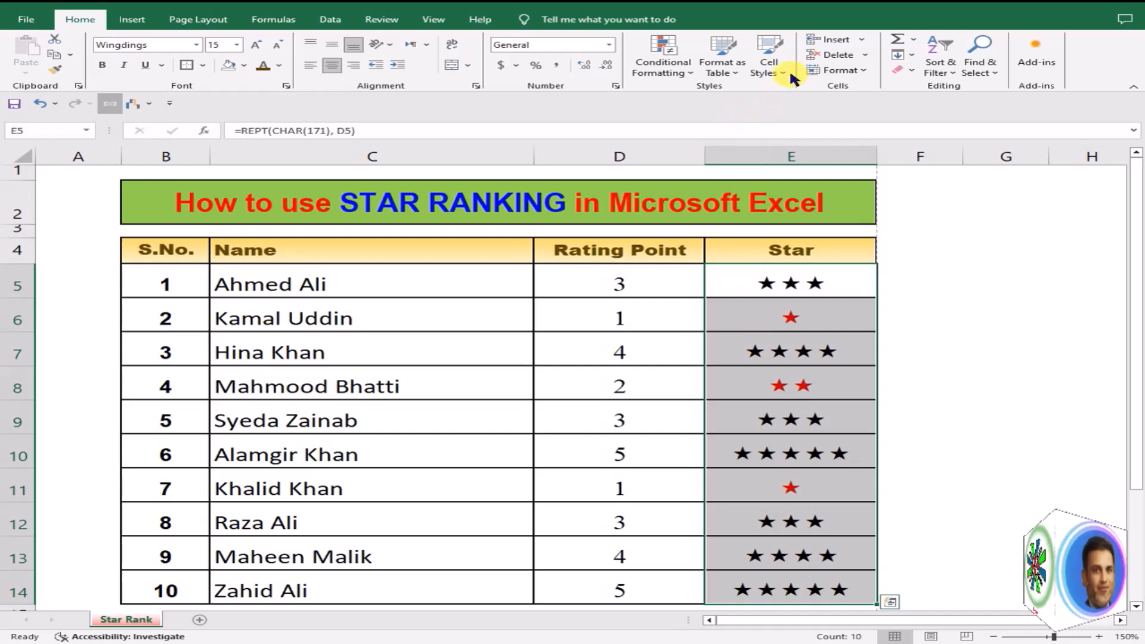
{"action": "left_click", "coordinate": [687, 73]}
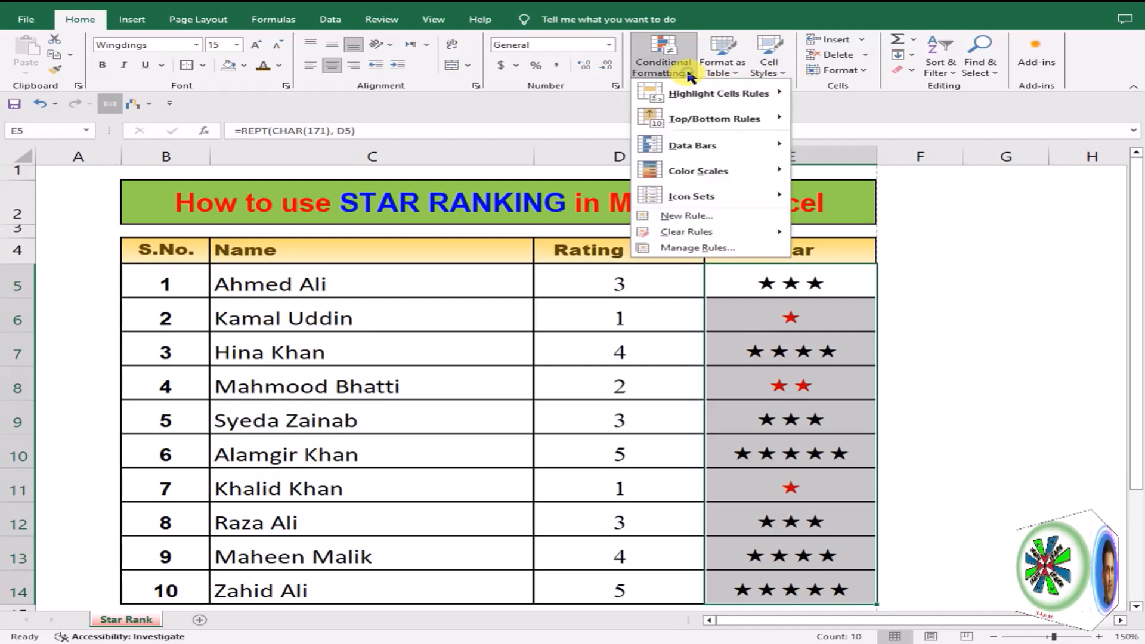
{"action": "left_click", "coordinate": [697, 215]}
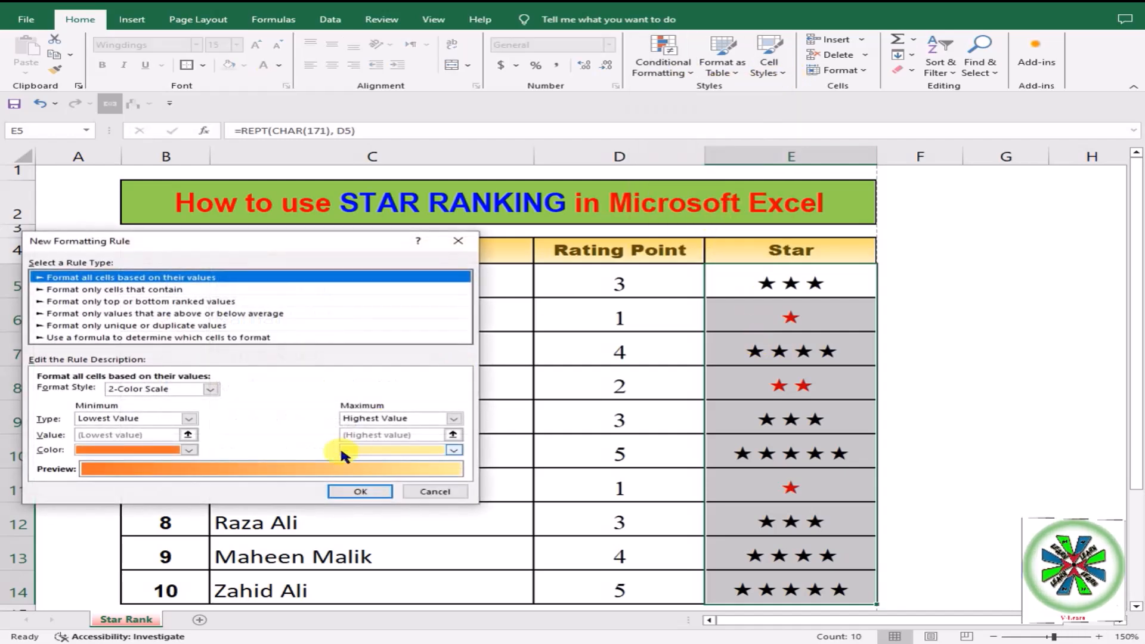
{"action": "left_click", "coordinate": [212, 337]}
Enter =OR($D5 = 4, $D5 = 5) as the second rule's formula, with only column D absolute
{"action": "left_click", "coordinate": [207, 392]}
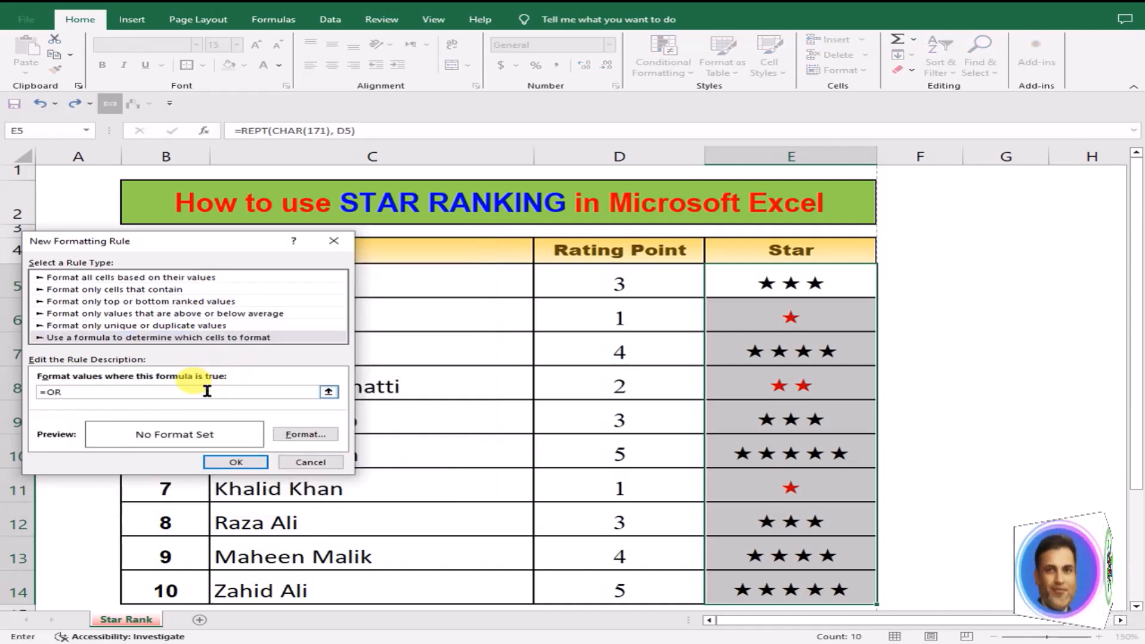
{"action": "left_click", "coordinate": [589, 275]}
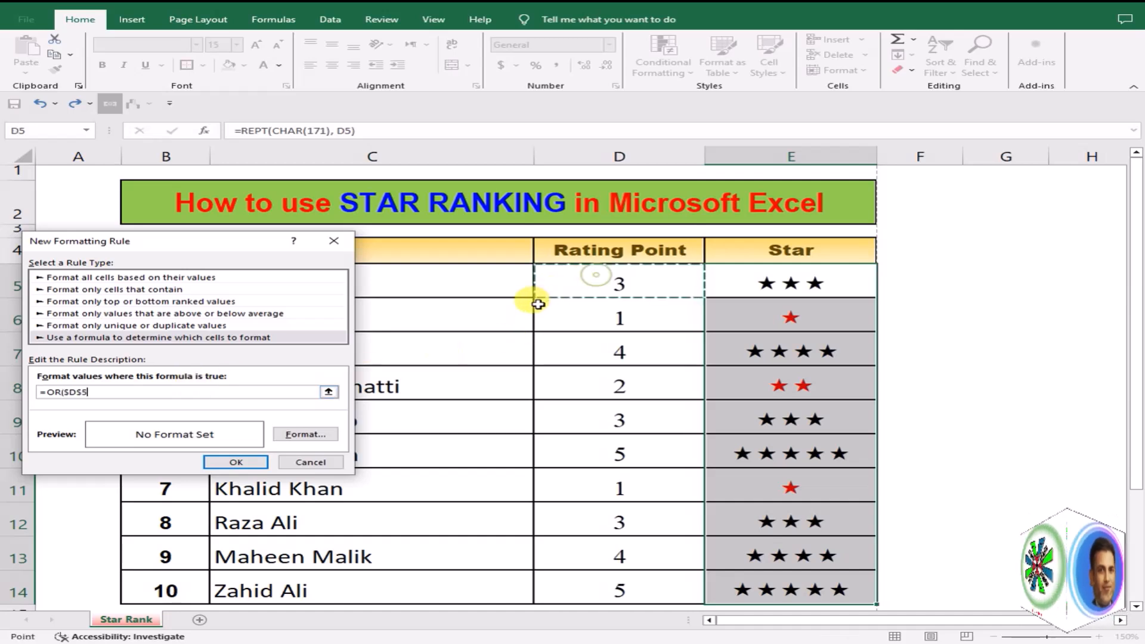
{"action": "left_click", "coordinate": [84, 393]}
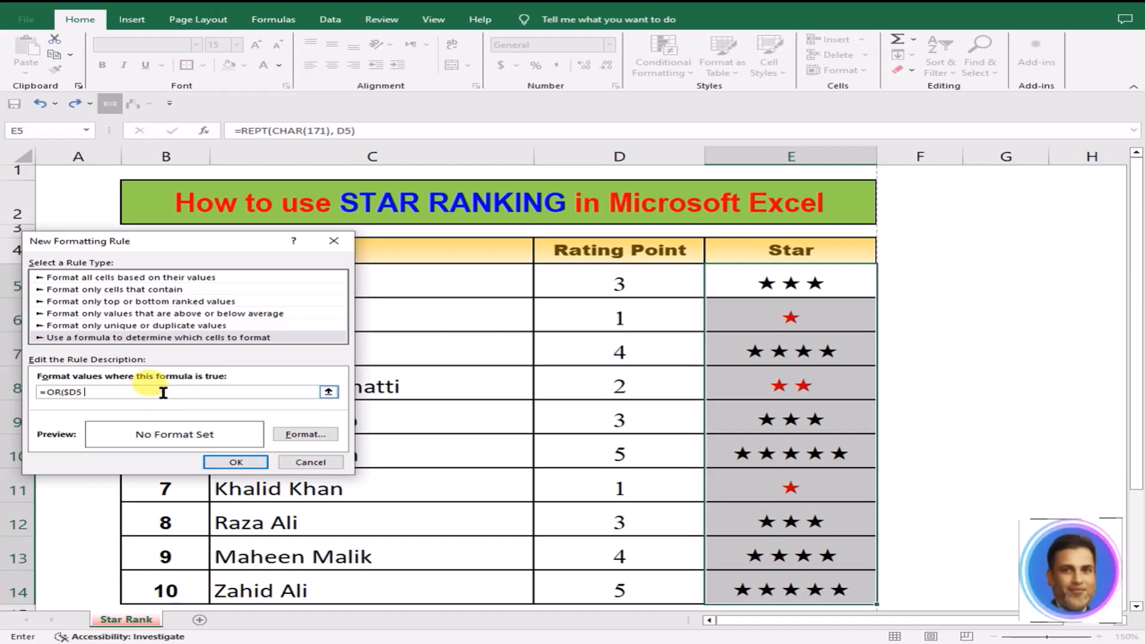
{"action": "type", "text": "= 4,"}
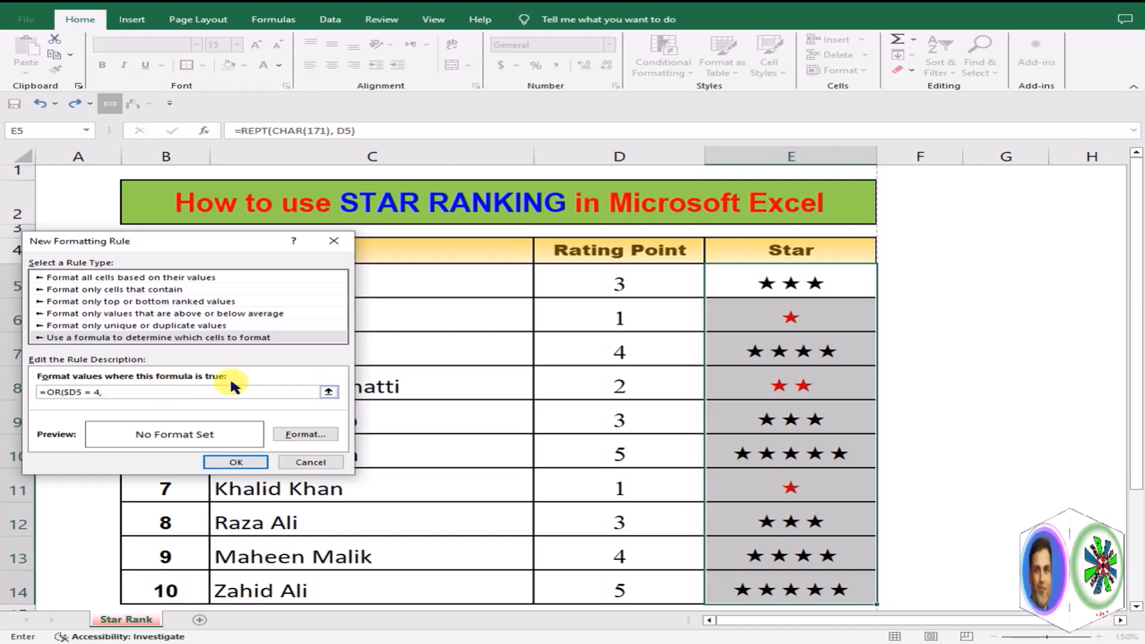
{"action": "left_click", "coordinate": [625, 280]}
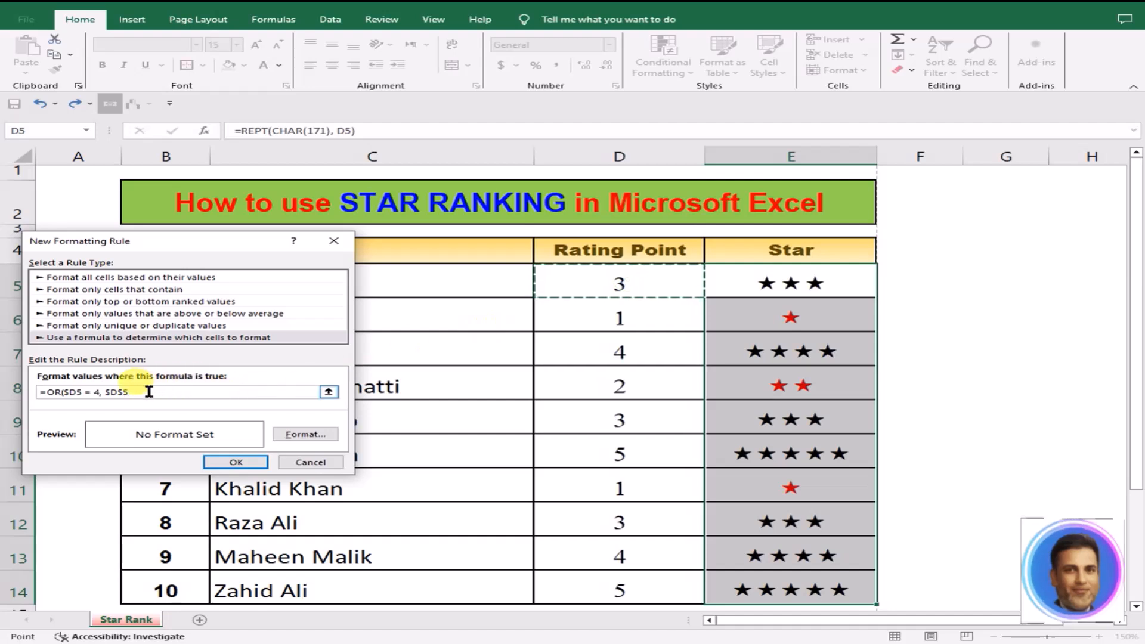
{"action": "left_click", "coordinate": [124, 392]}
{"action": "key", "text": "BackSpace"}
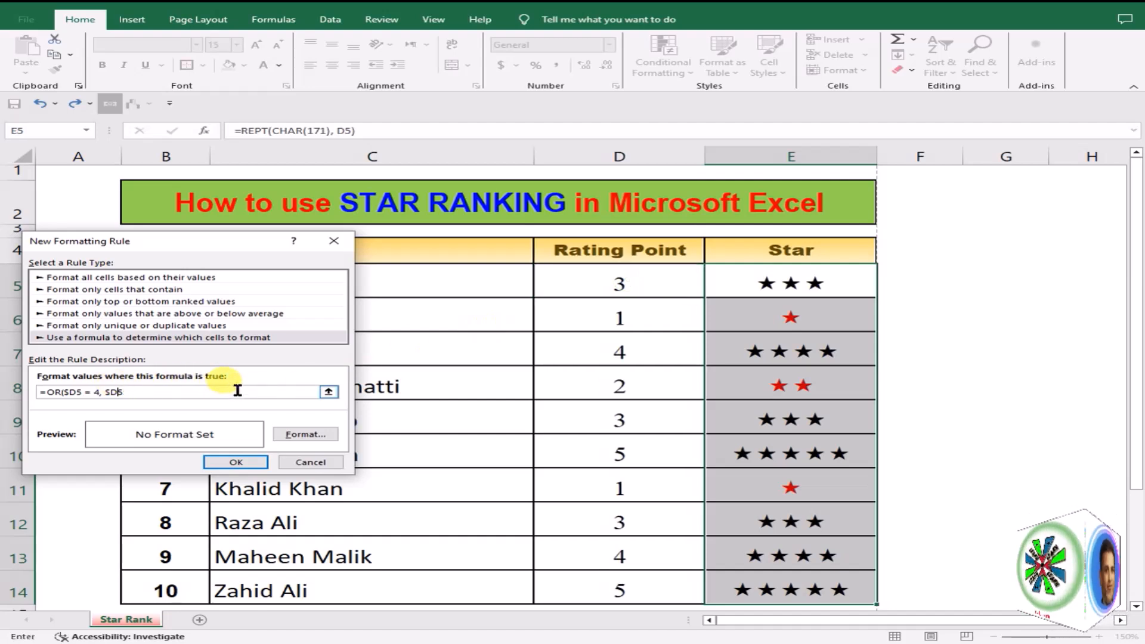
{"action": "left_click", "coordinate": [205, 392]}
{"action": "type", "text": "="}
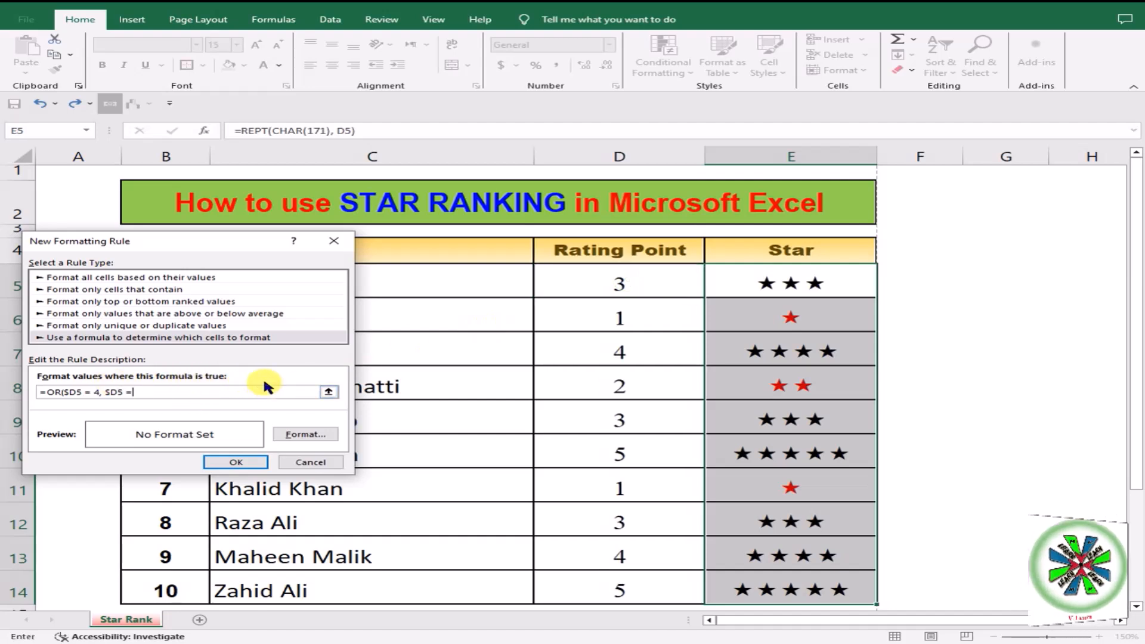
{"action": "type", "text": " 5"}
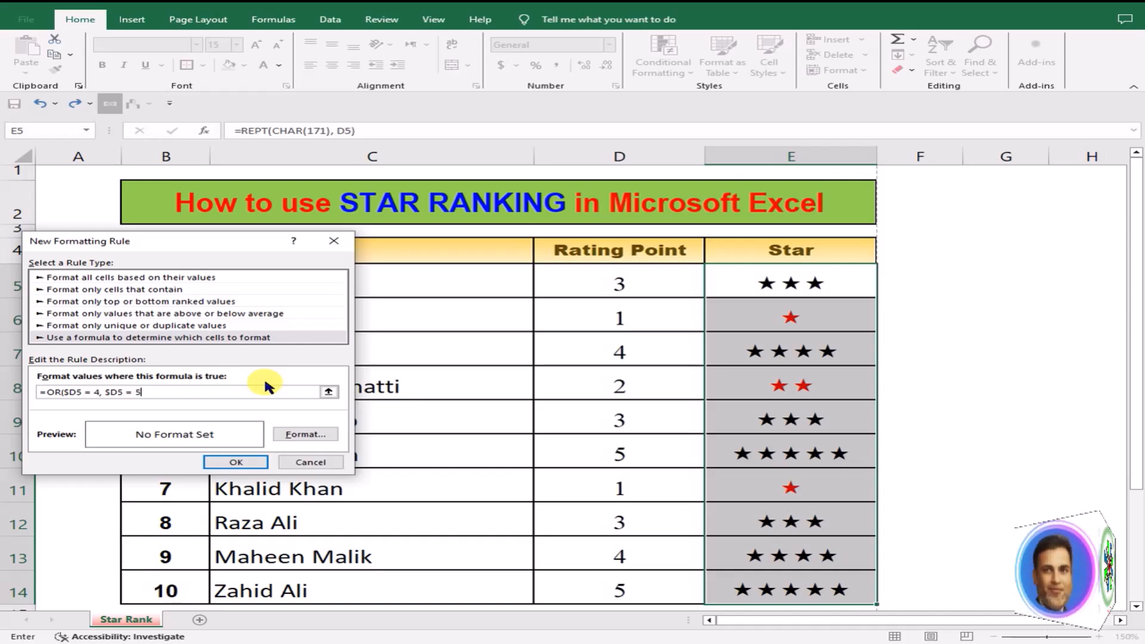
{"action": "type", "text": ")"}
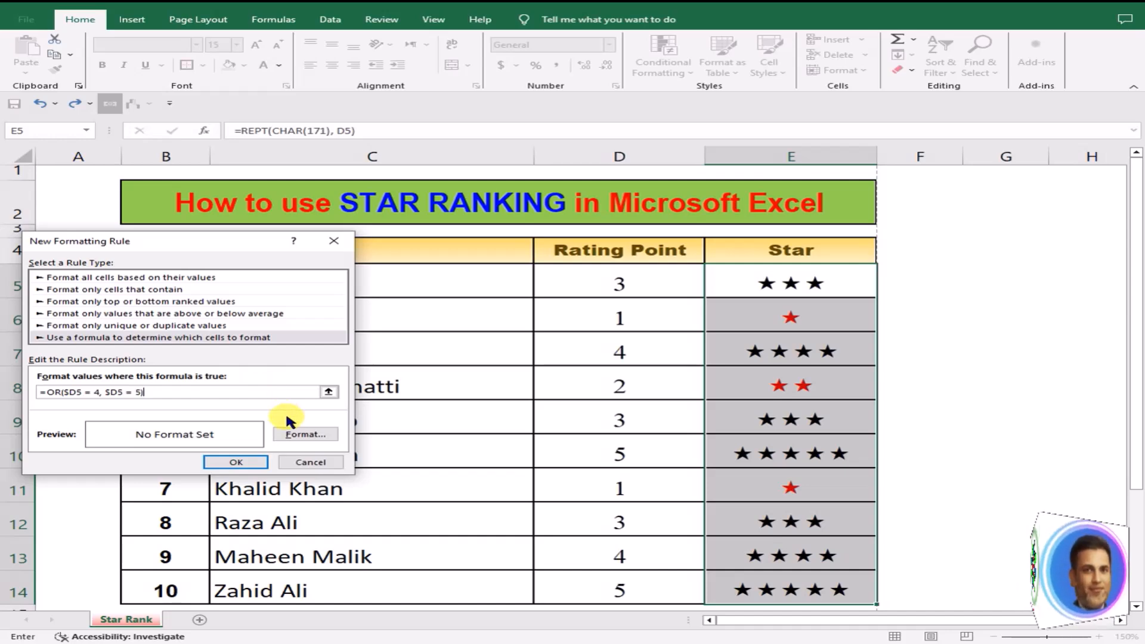
Set the second rule's font color to dark green and apply the rule to the Star cells
{"action": "left_click", "coordinate": [298, 435]}
{"action": "left_click", "coordinate": [371, 317]}
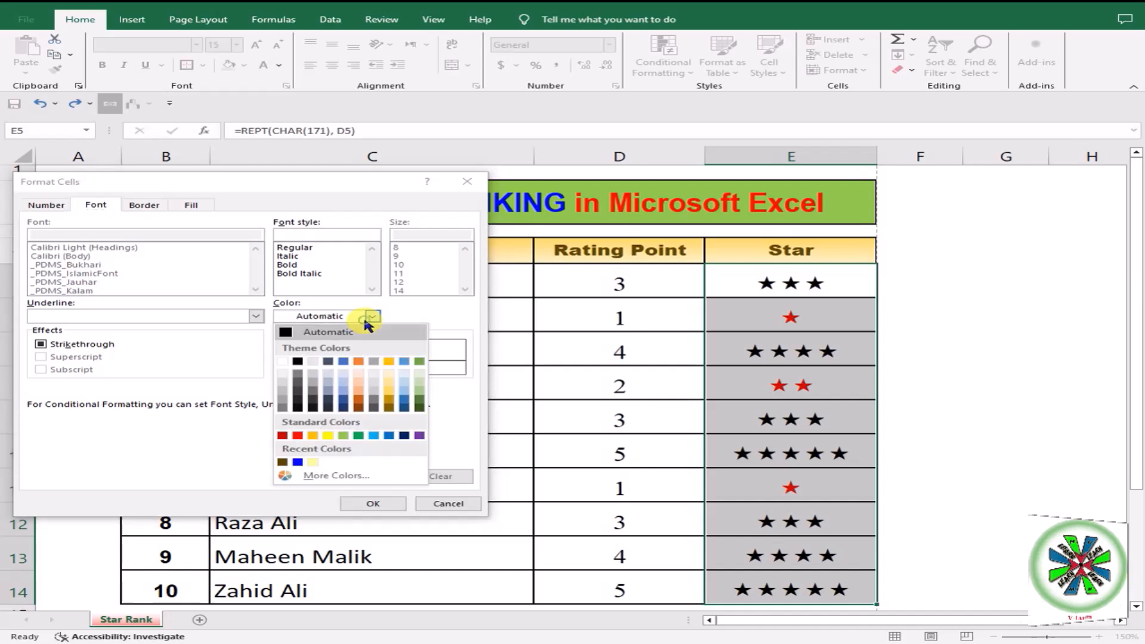
{"action": "left_click", "coordinate": [419, 398]}
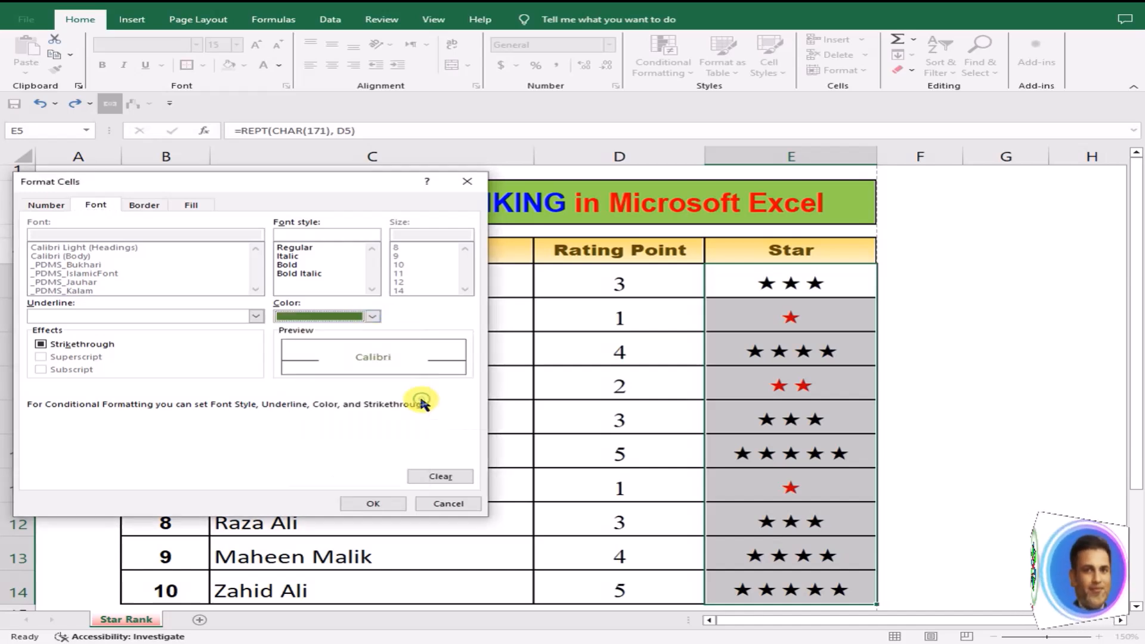
{"action": "left_click", "coordinate": [373, 504]}
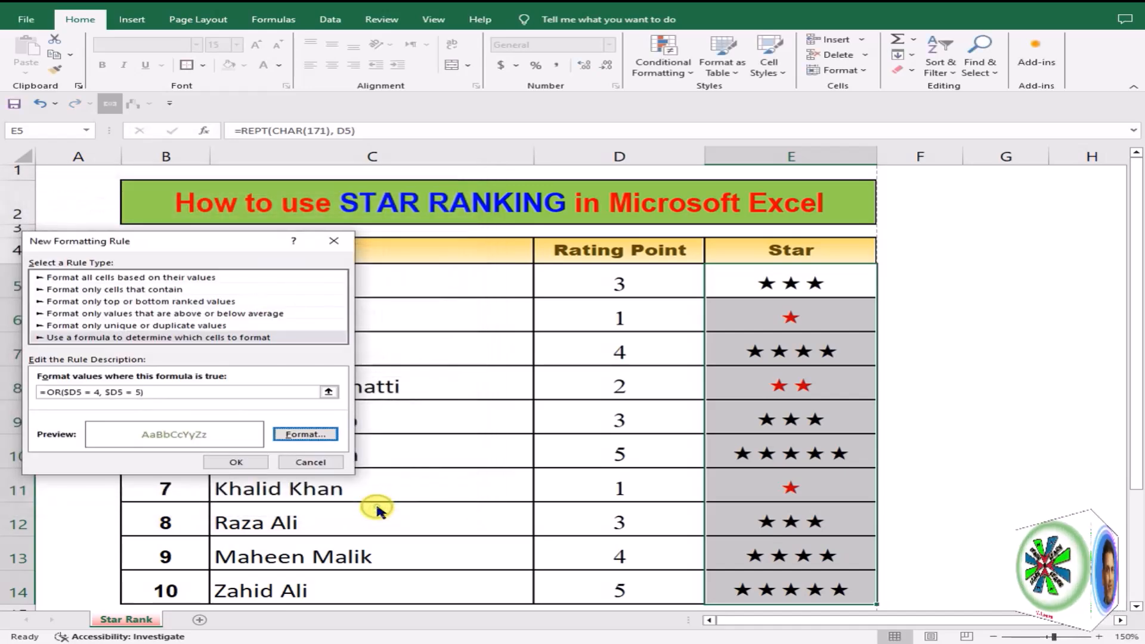
{"action": "left_click", "coordinate": [246, 463]}
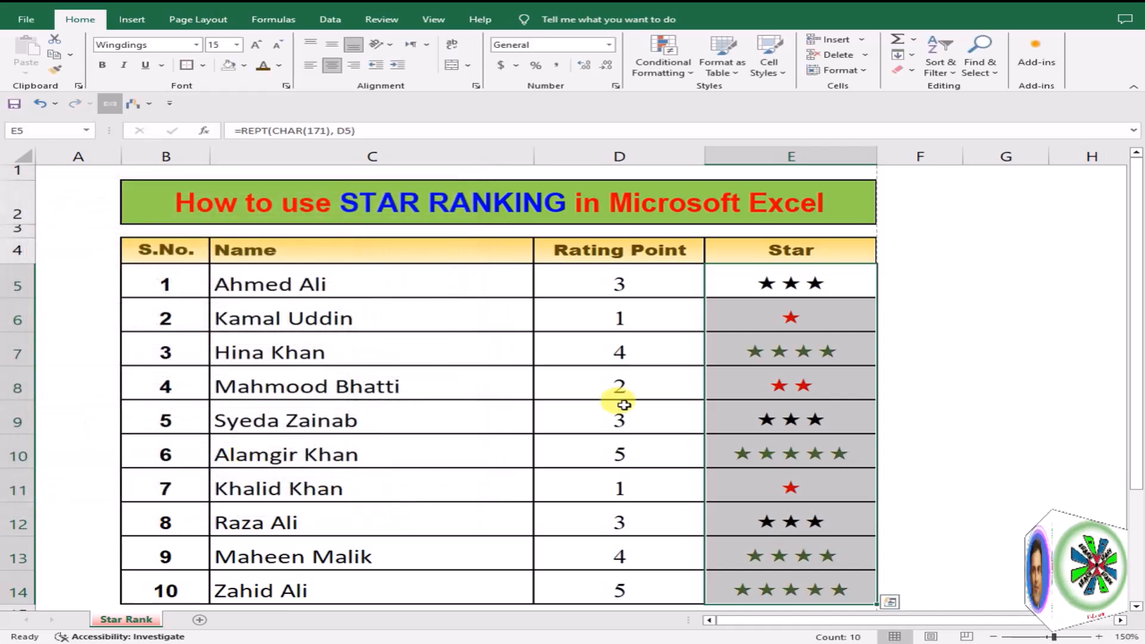
{"action": "left_click", "coordinate": [596, 410]}
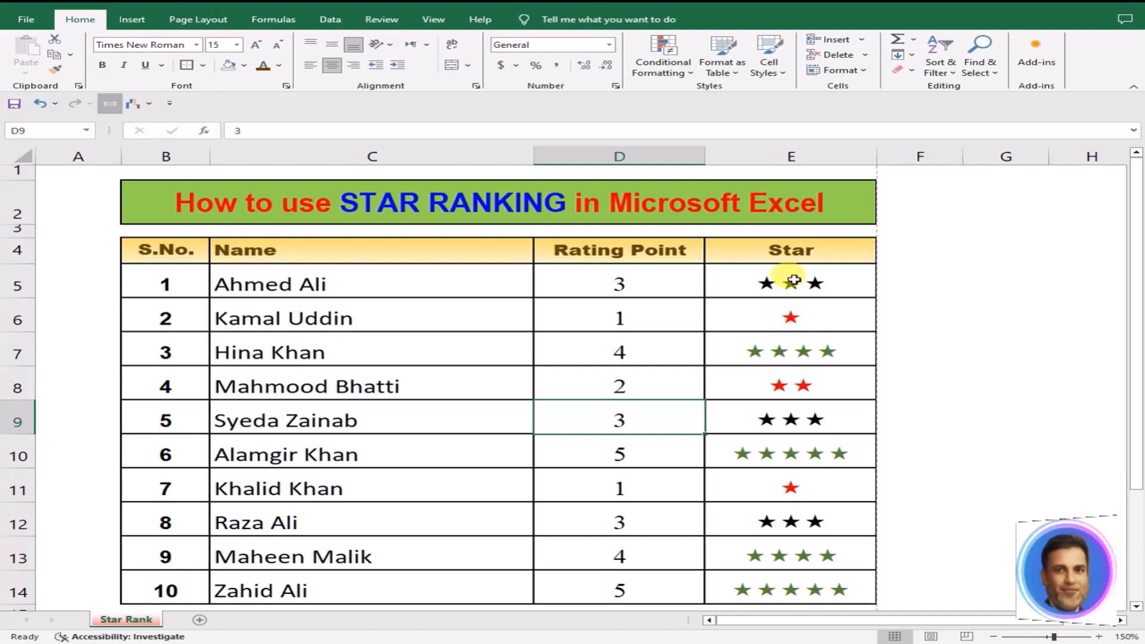
Start a third formula-based conditional formatting rule for the Star cells E5:E14
{"action": "left_click_drag", "start_coordinate": [793, 276], "coordinate": [789, 578]}
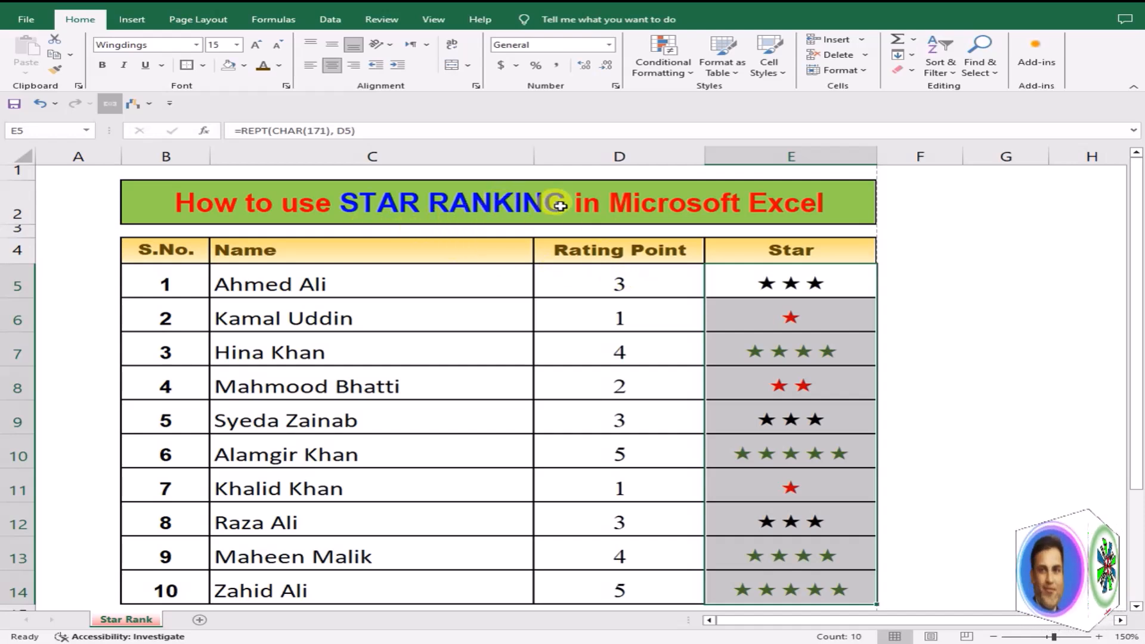
{"action": "left_click", "coordinate": [683, 72]}
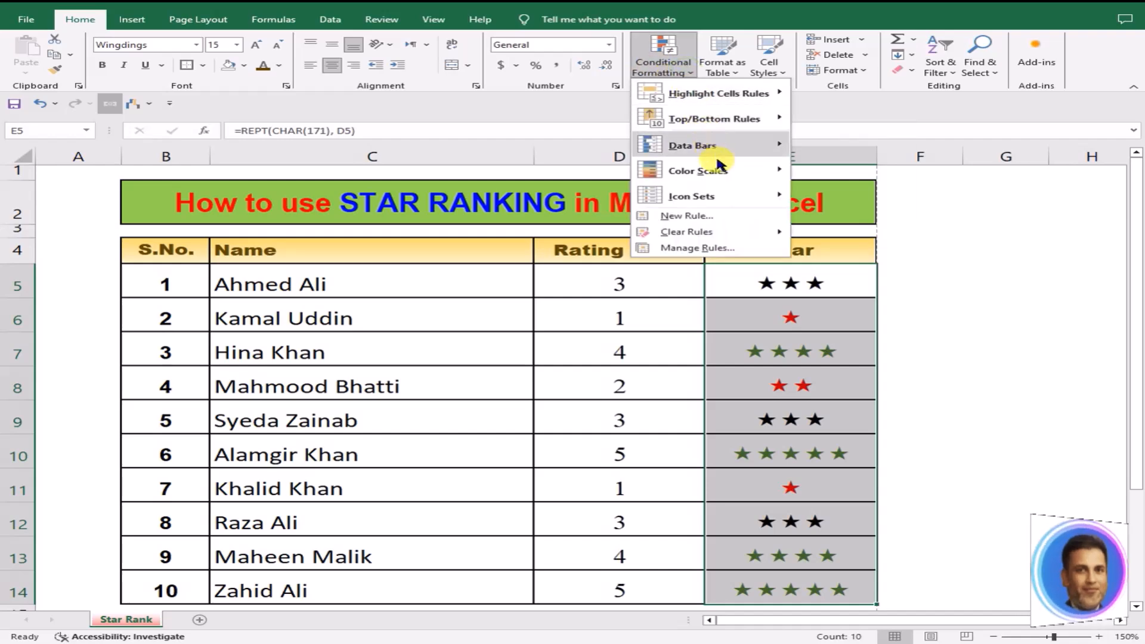
{"action": "left_click", "coordinate": [737, 220]}
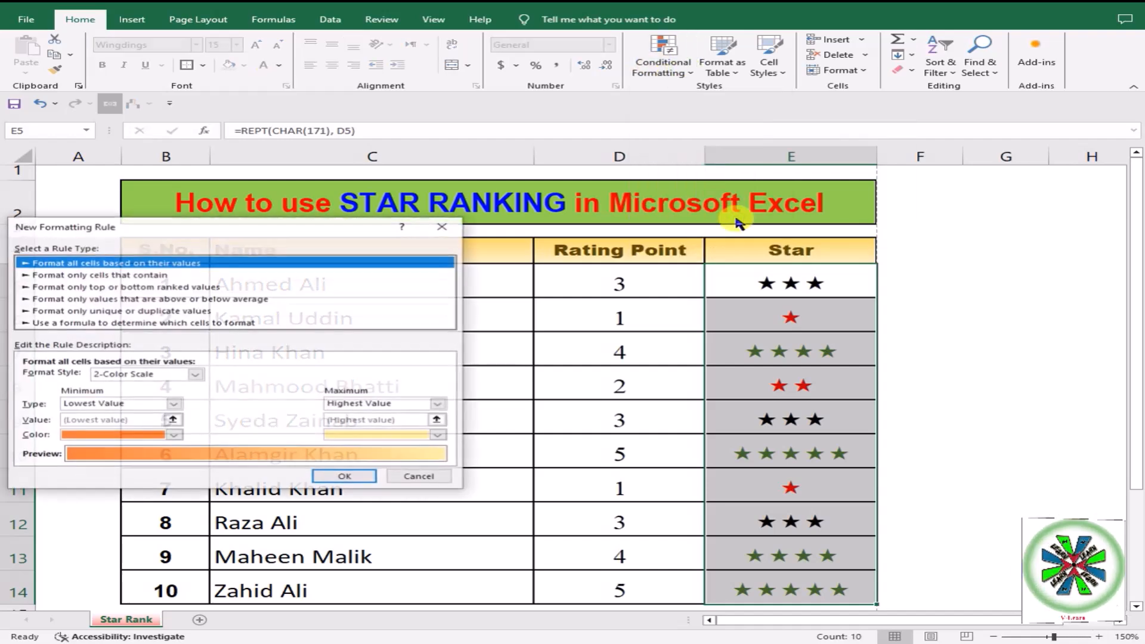
{"action": "left_click", "coordinate": [260, 324]}
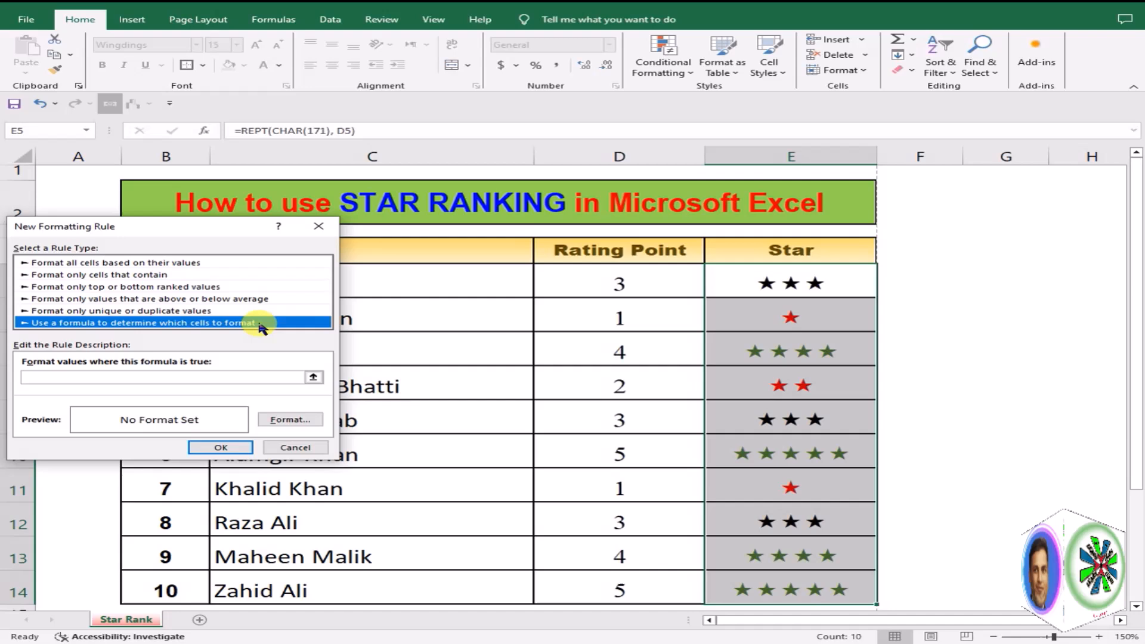
Enter =$D5=3 as the third rule's formula, with only column D absolute
{"action": "left_click", "coordinate": [238, 375]}
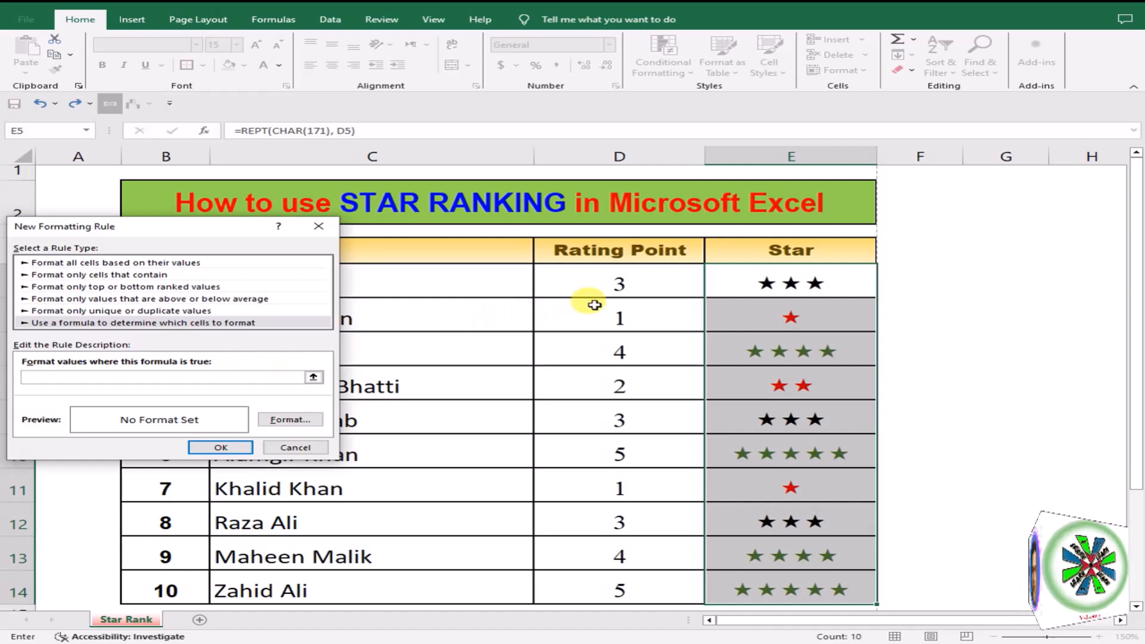
{"action": "left_click", "coordinate": [611, 281]}
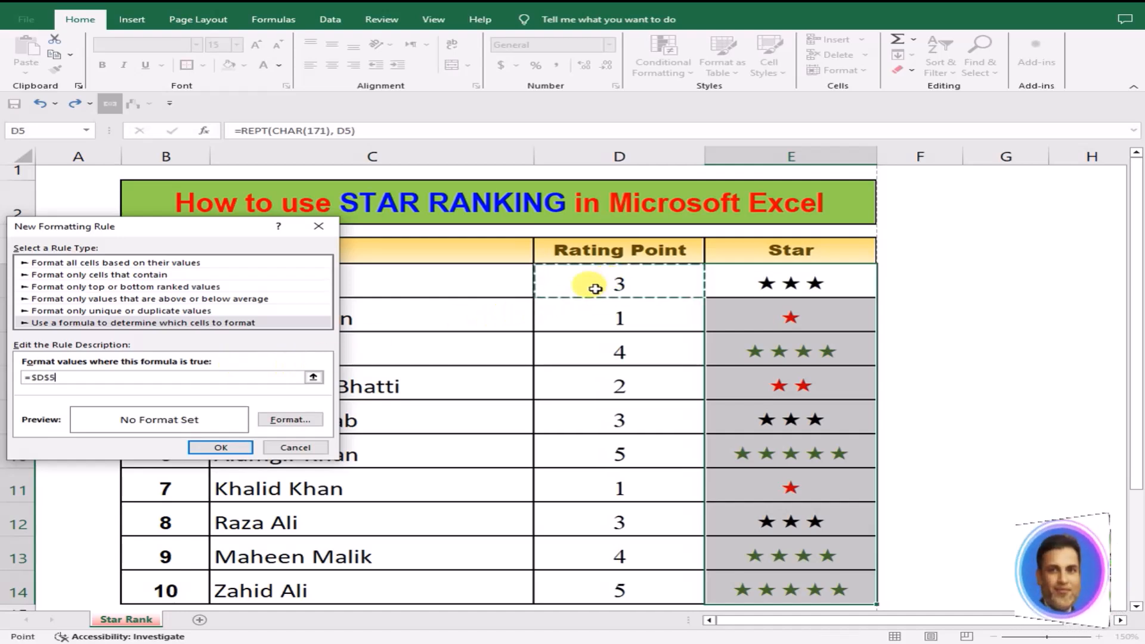
{"action": "left_click", "coordinate": [48, 377]}
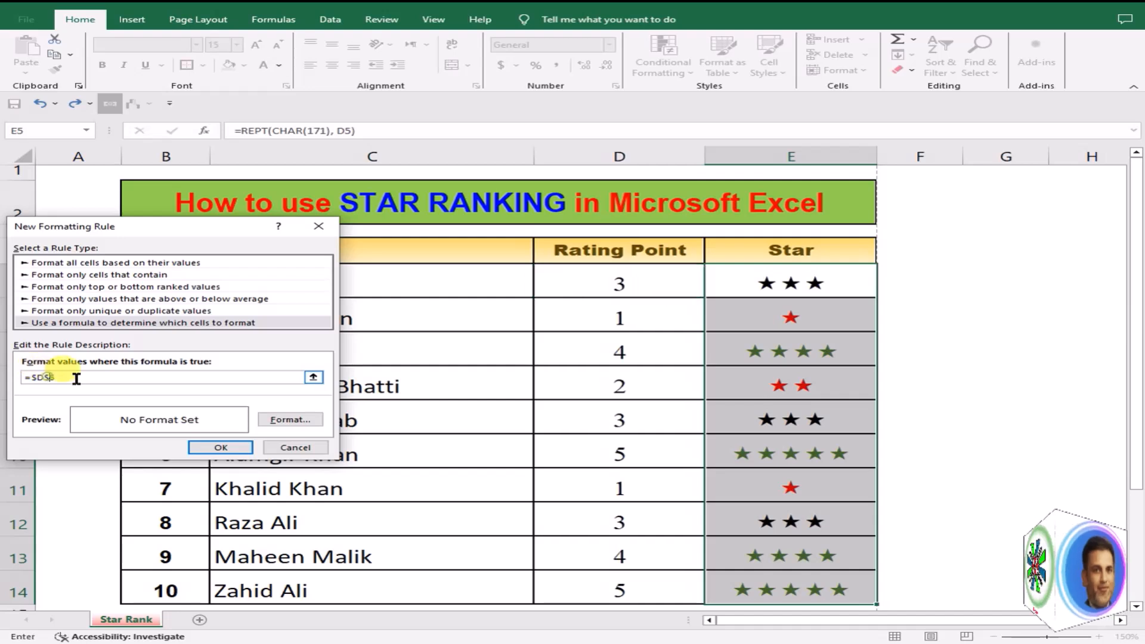
{"action": "key", "text": "BackSpace"}
{"action": "left_click", "coordinate": [108, 378]}
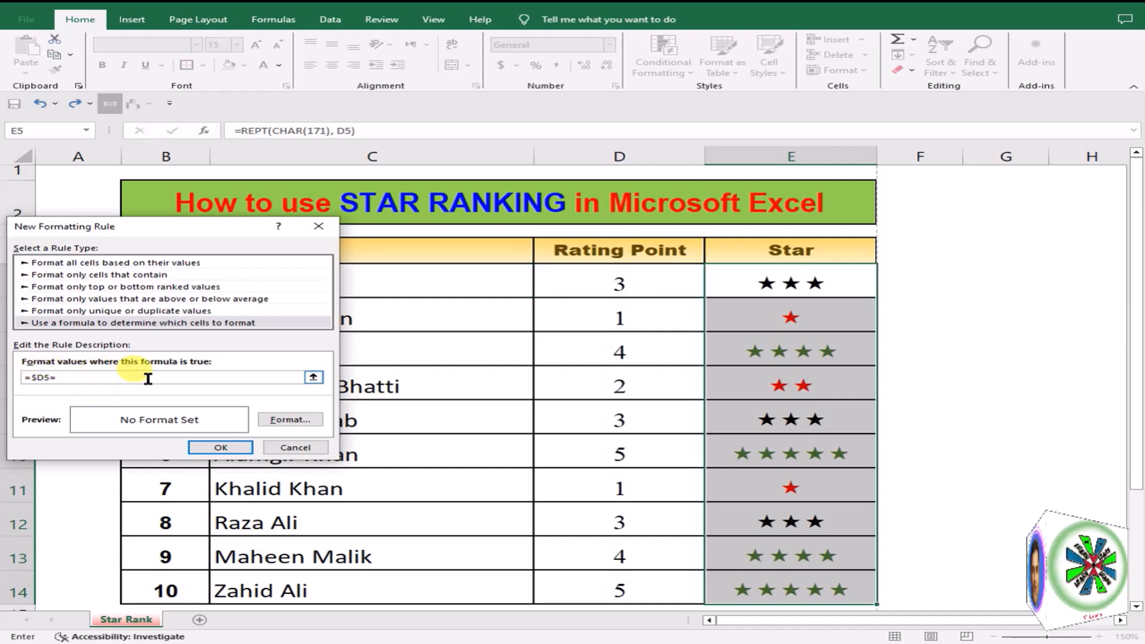
Set the third rule's font color to yellow from the extended color palette and apply the rule to the Star cells
{"action": "left_click", "coordinate": [291, 419]}
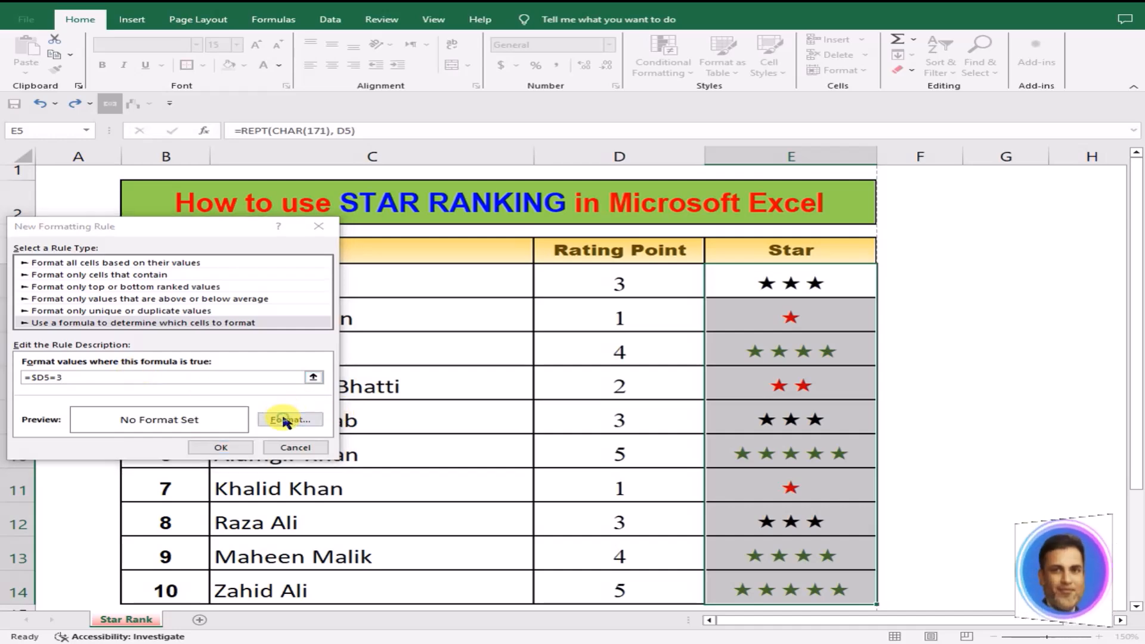
{"action": "left_click", "coordinate": [366, 301]}
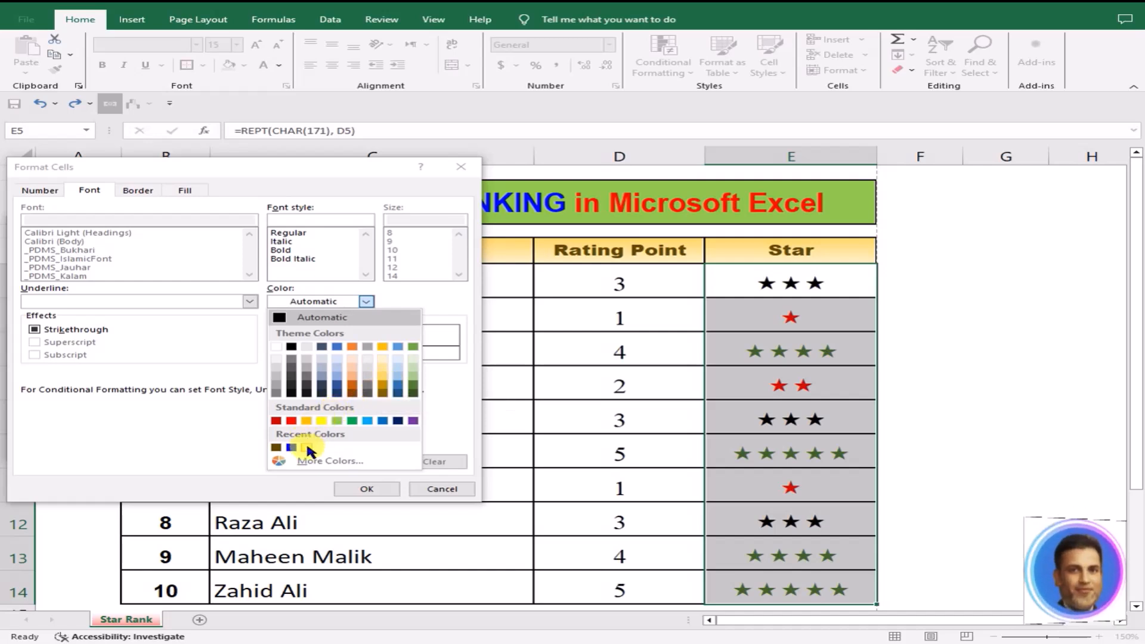
{"action": "left_click", "coordinate": [319, 461]}
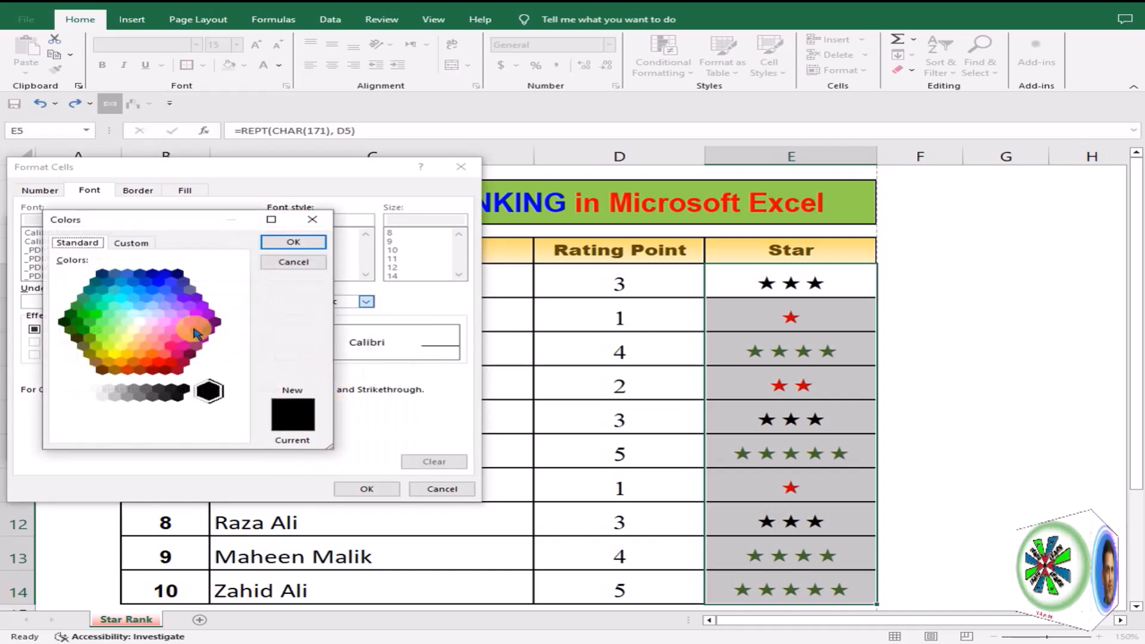
{"action": "left_click", "coordinate": [115, 353]}
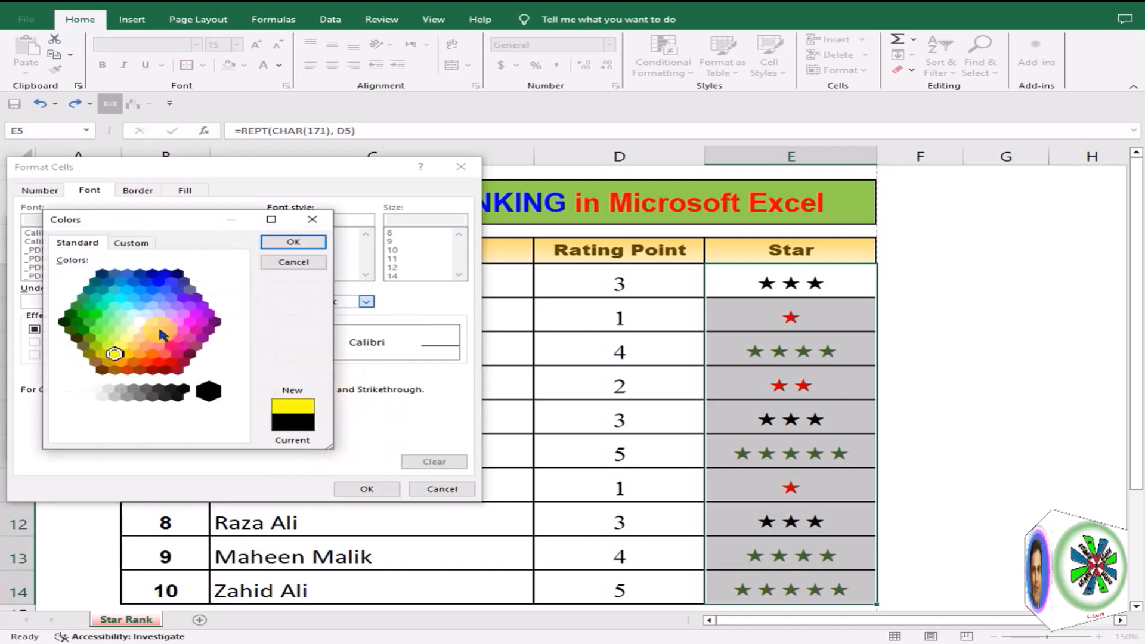
{"action": "left_click", "coordinate": [294, 243]}
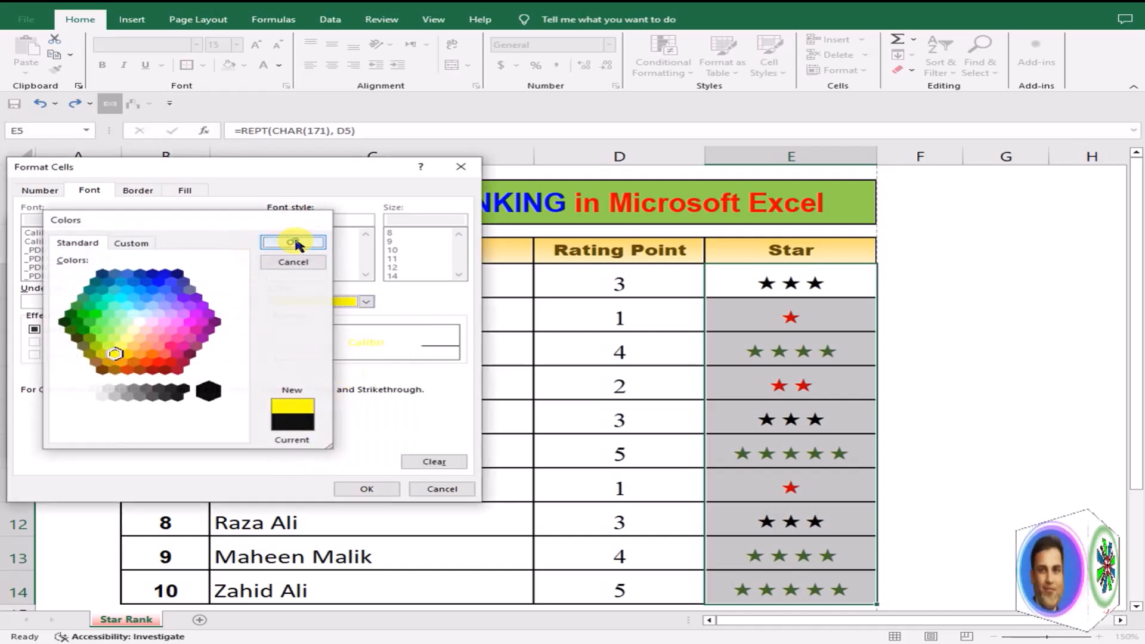
{"action": "left_click", "coordinate": [370, 489]}
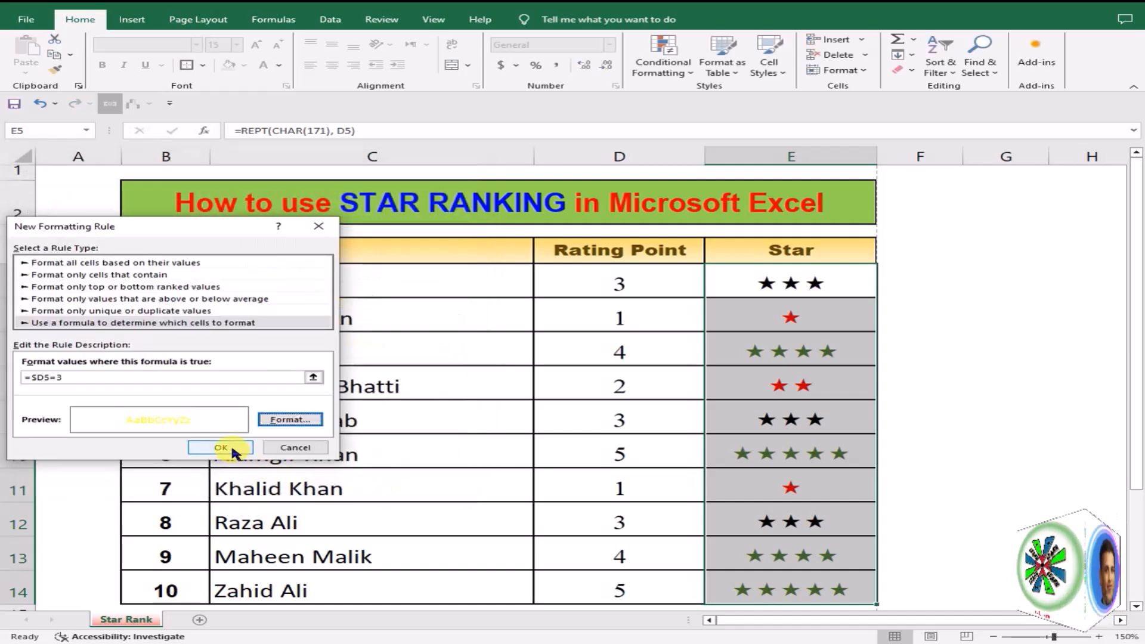
{"action": "left_click", "coordinate": [233, 448]}
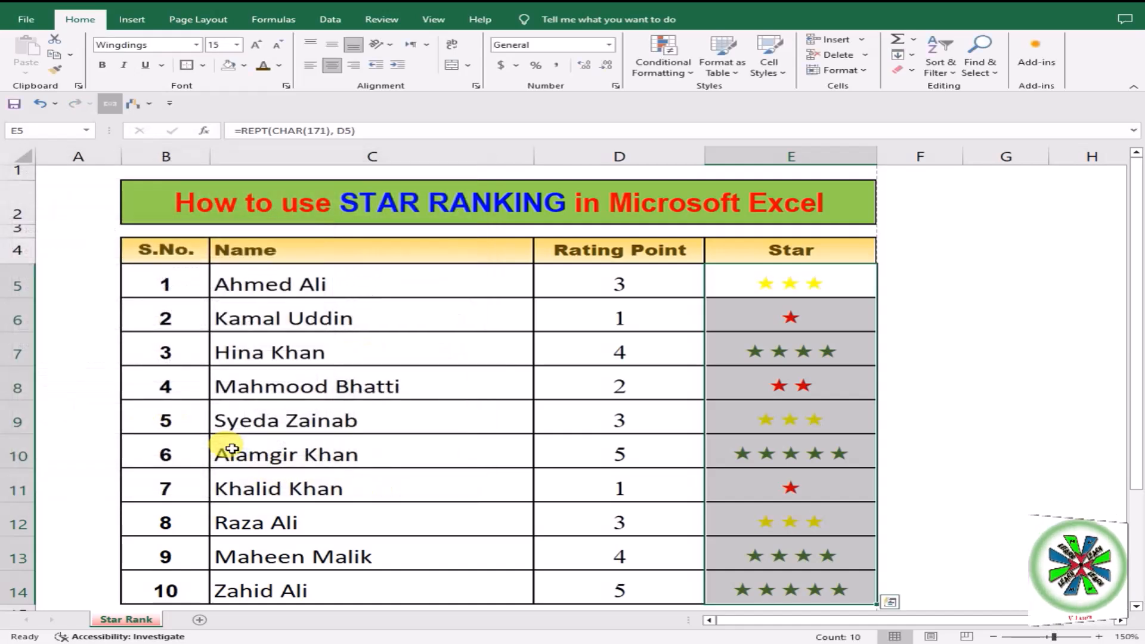
{"action": "left_click", "coordinate": [520, 484]}
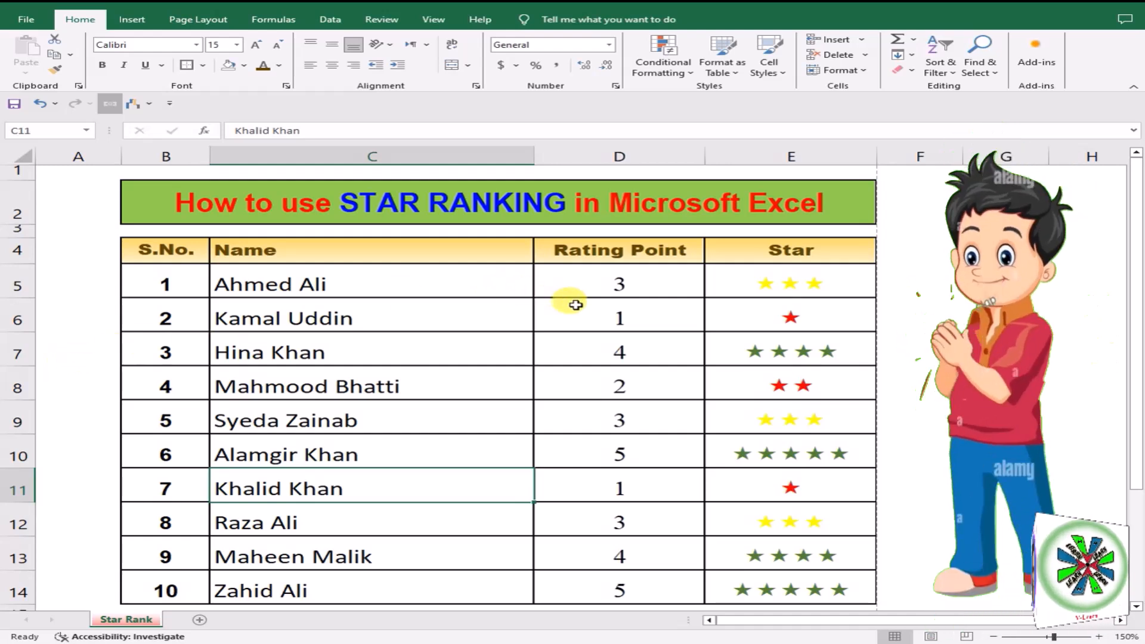
Test the star count and coloring by entering ratings 4, 2 and 3 in turn in cell D5
{"action": "left_click", "coordinate": [618, 285]}
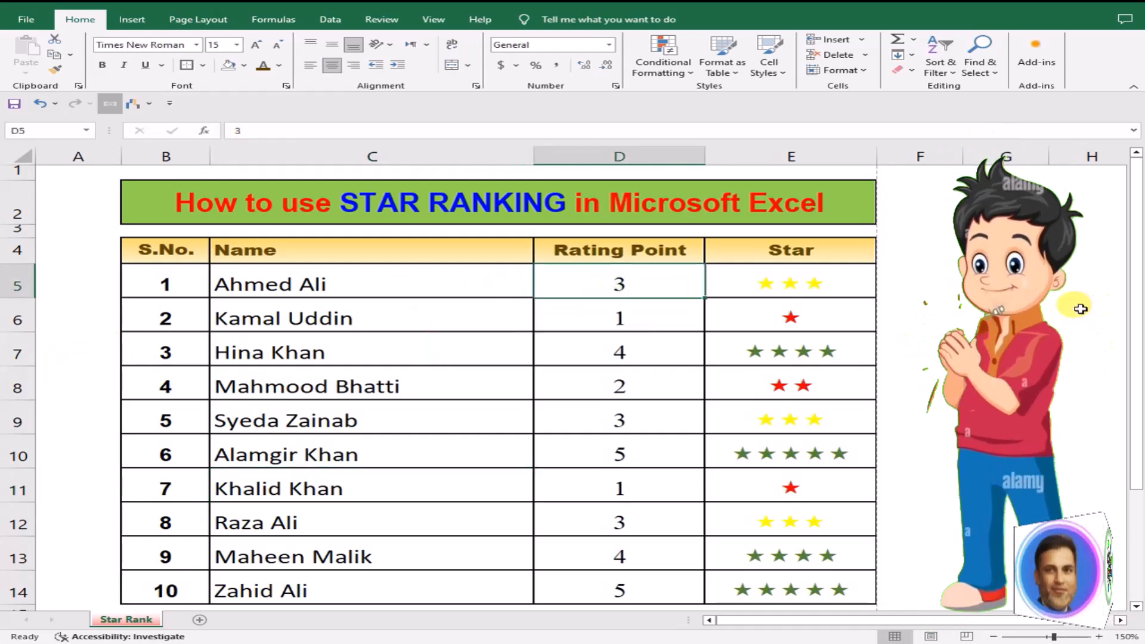
{"action": "type", "text": "4"}
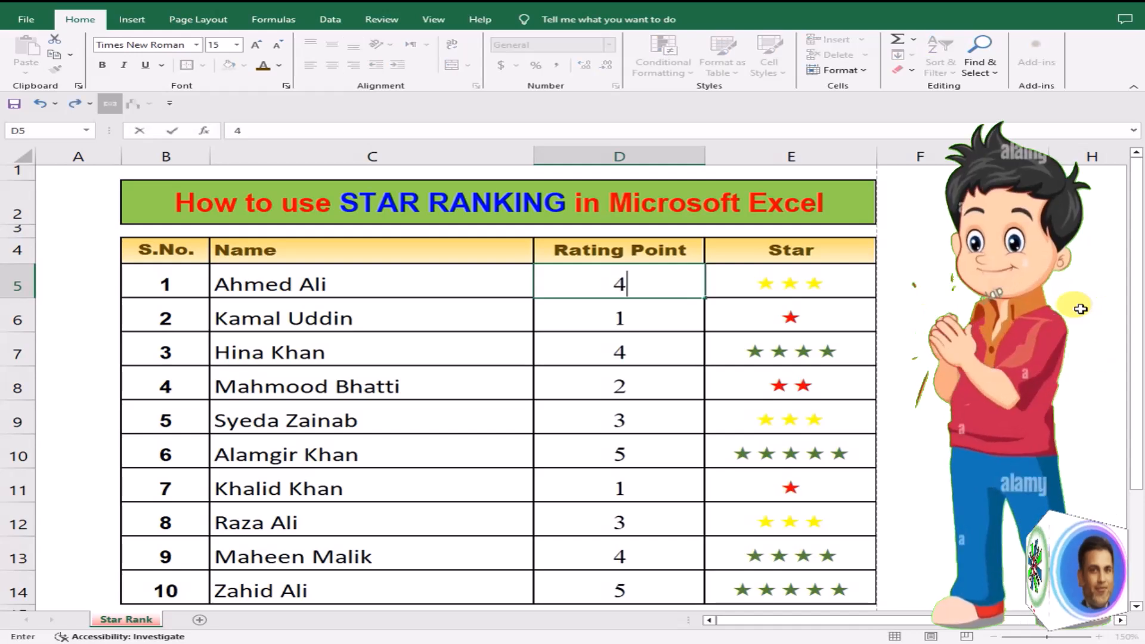
{"action": "key", "text": "Return"}
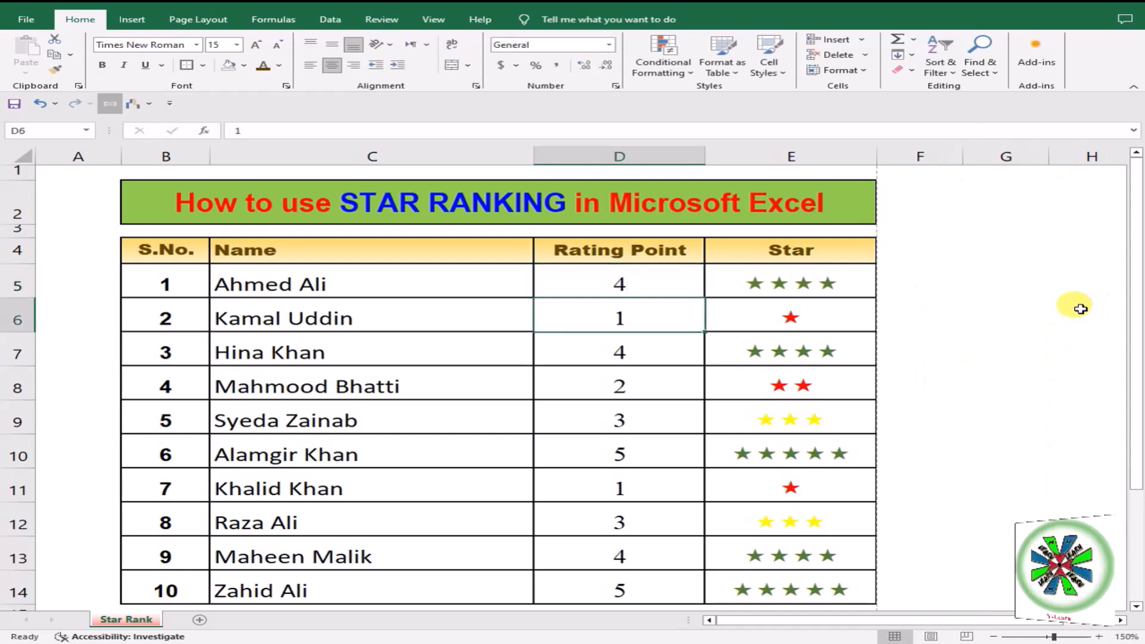
{"action": "key", "text": "Up"}
{"action": "type", "text": "2"}
{"action": "key", "text": "Return"}
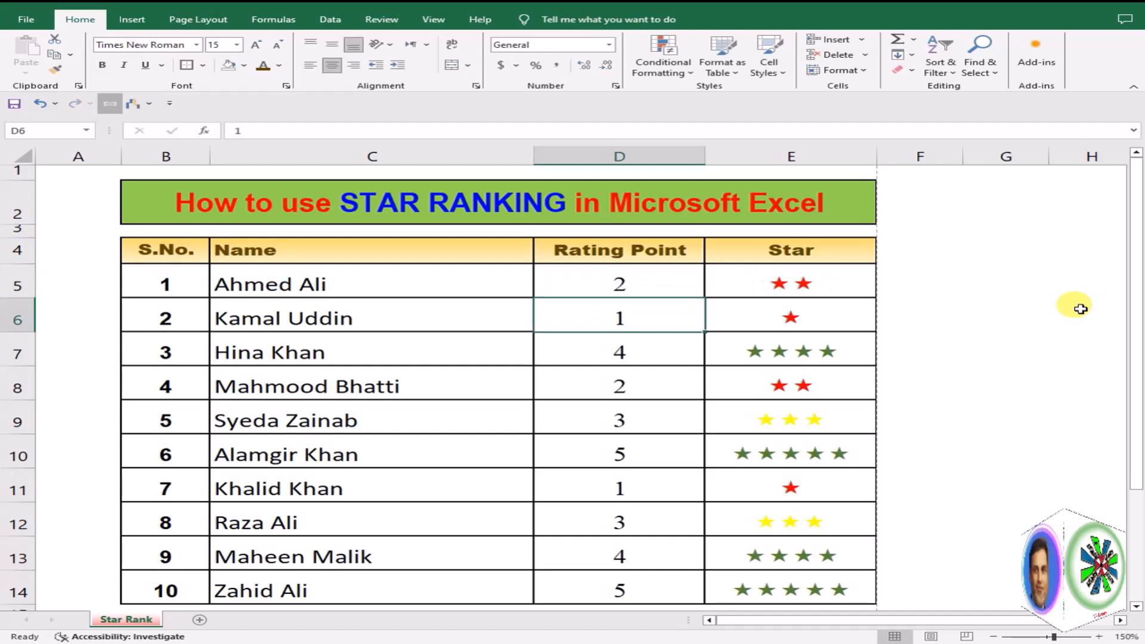
{"action": "key", "text": "Up"}
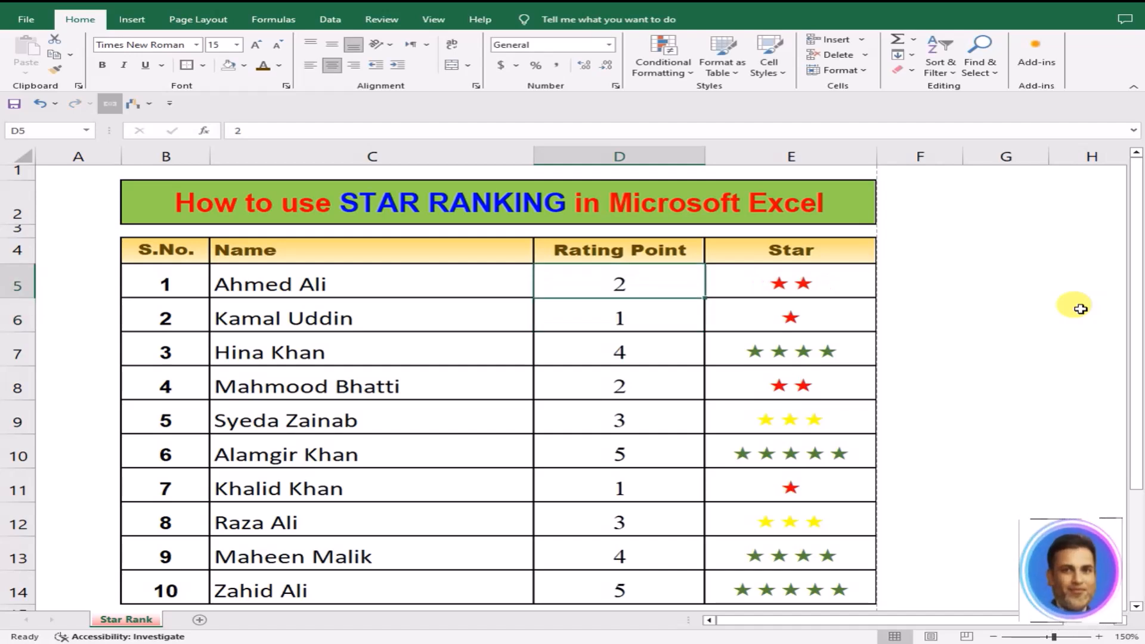
{"action": "type", "text": "3"}
{"action": "key", "text": "Return"}
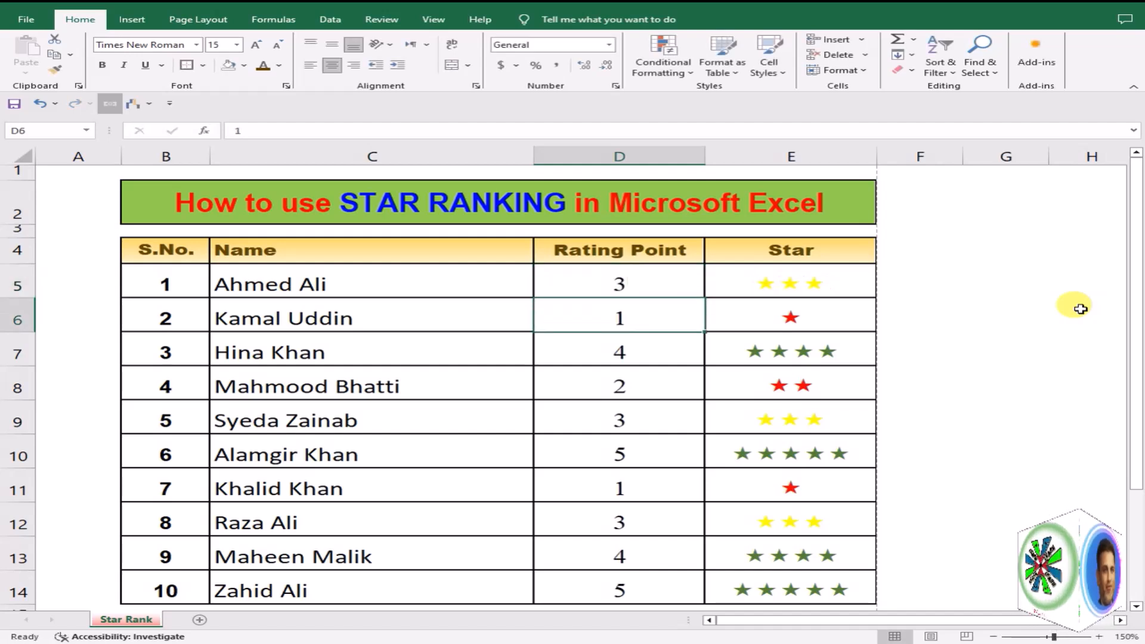
Try an out-of-range rating of 6 in cell D6 and undo the entry
{"action": "type", "text": "6"}
{"action": "key", "text": "Return"}
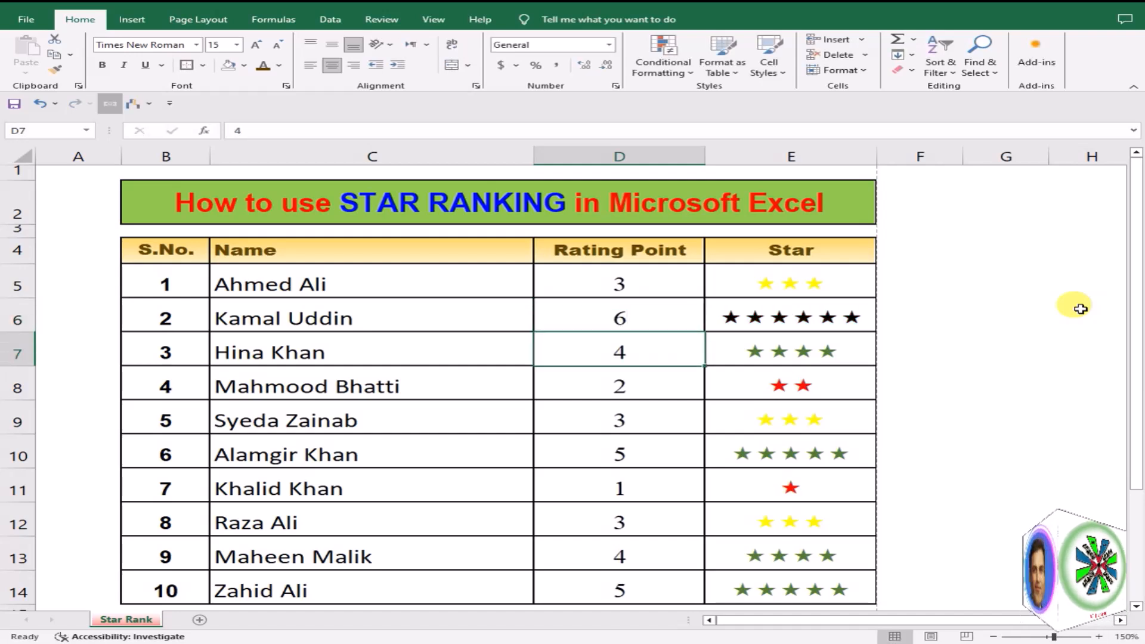
{"action": "key", "text": "Up"}
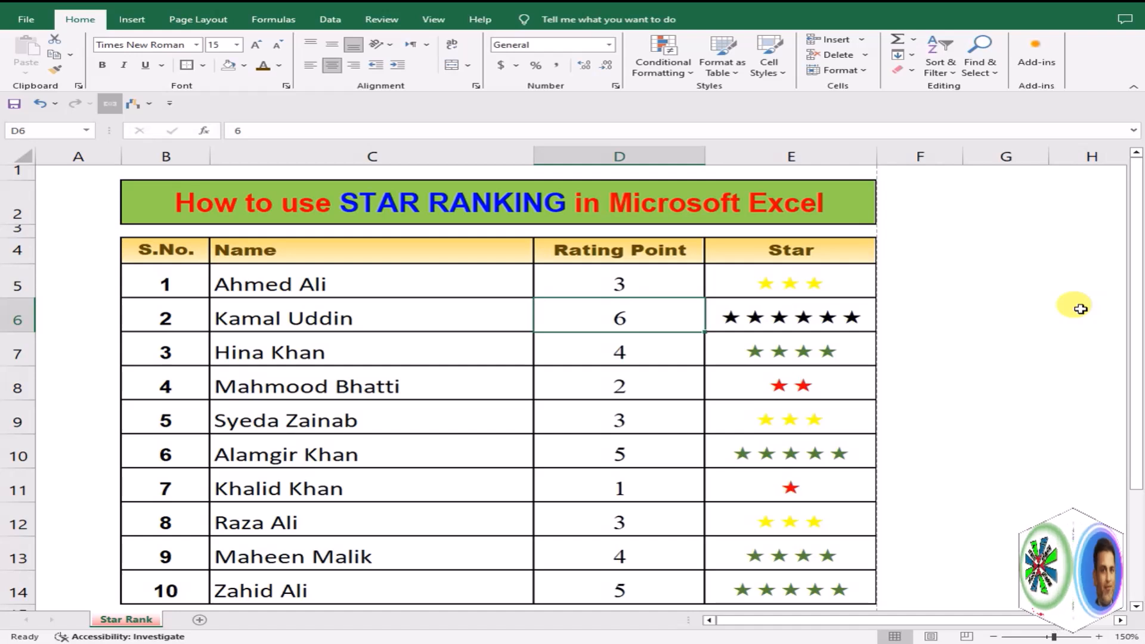
{"action": "key", "text": "ctrl+z"}
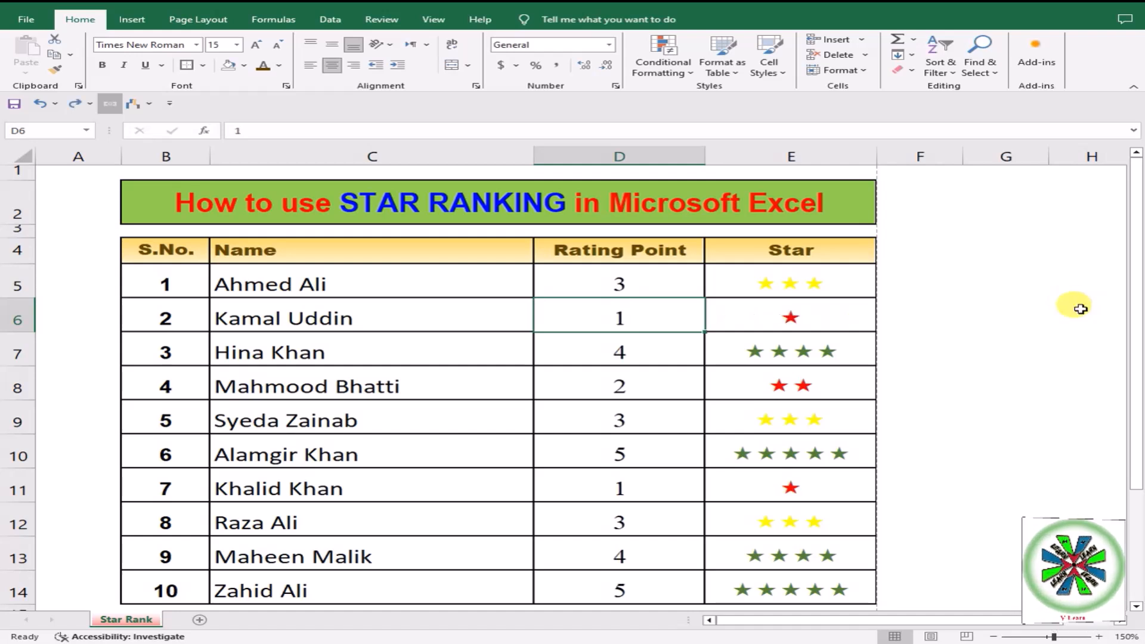
{"action": "key", "text": "Up"}
{"action": "key", "text": "Up"}
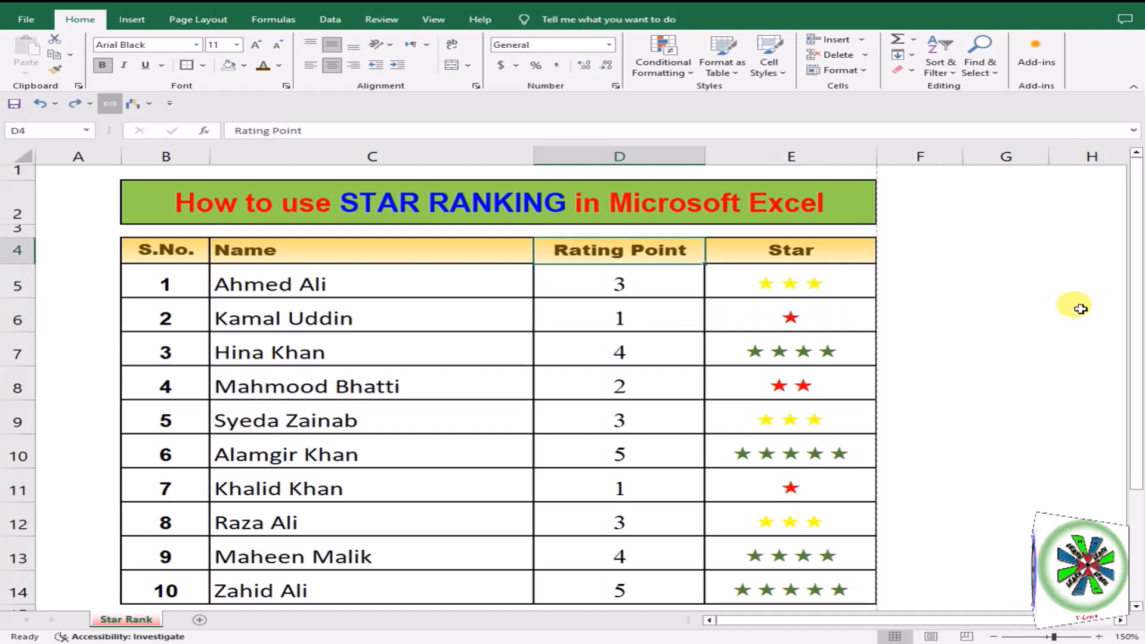
Open the Data Validation settings for the entire Rating Point column D
{"action": "left_click", "coordinate": [627, 146]}
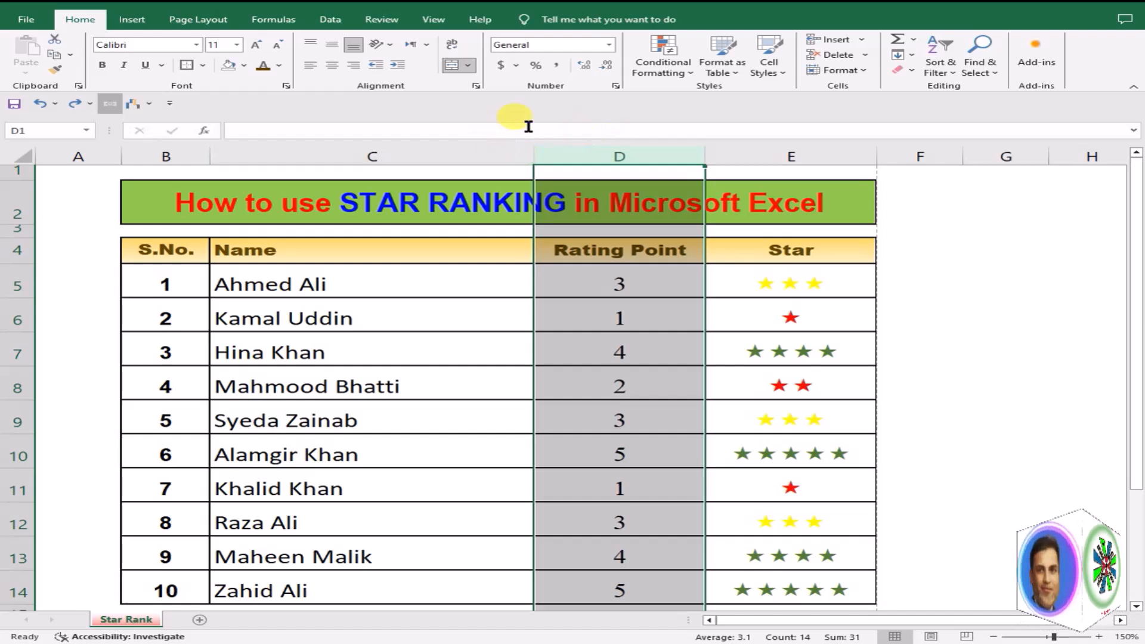
{"action": "left_click", "coordinate": [333, 19]}
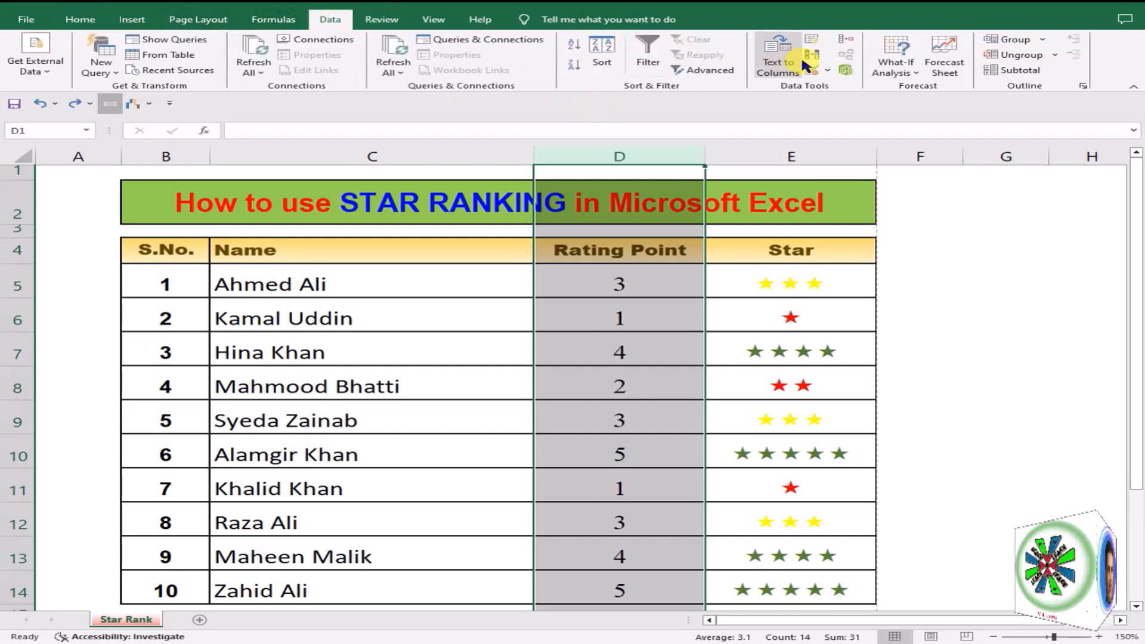
{"action": "left_click", "coordinate": [827, 70]}
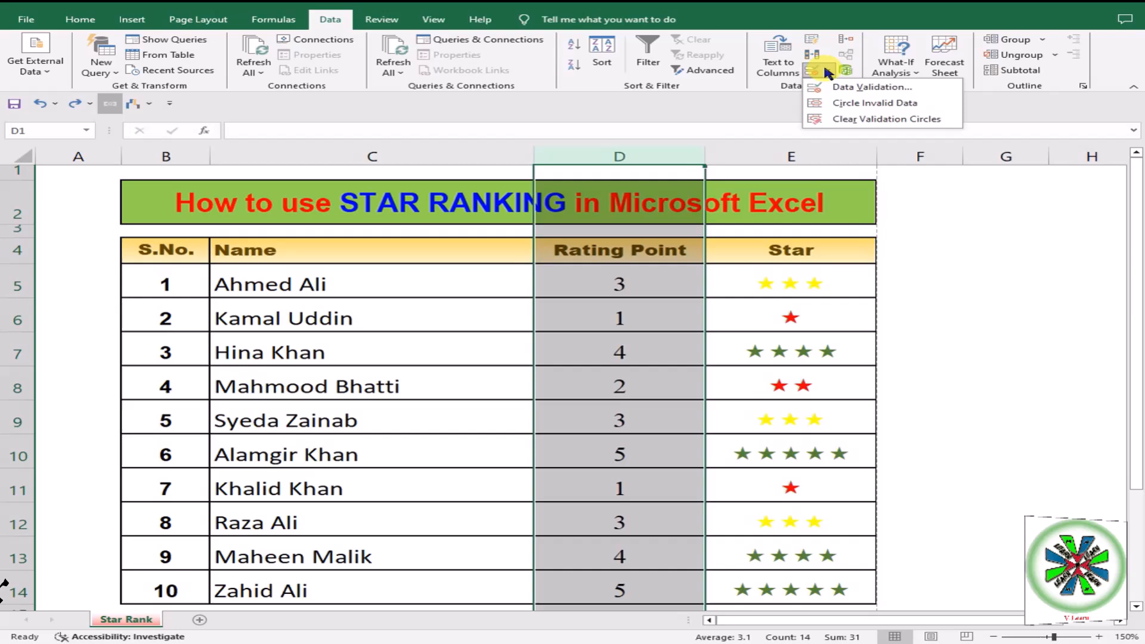
{"action": "left_click", "coordinate": [868, 88]}
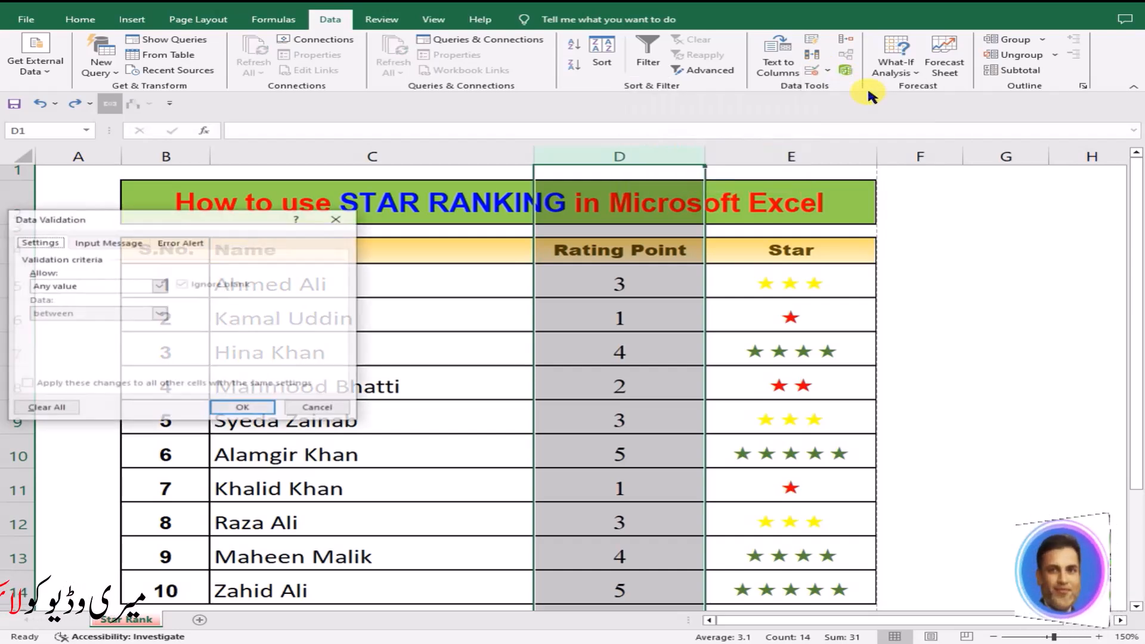
{"action": "left_click_drag", "start_coordinate": [192, 225], "coordinate": [325, 249]}
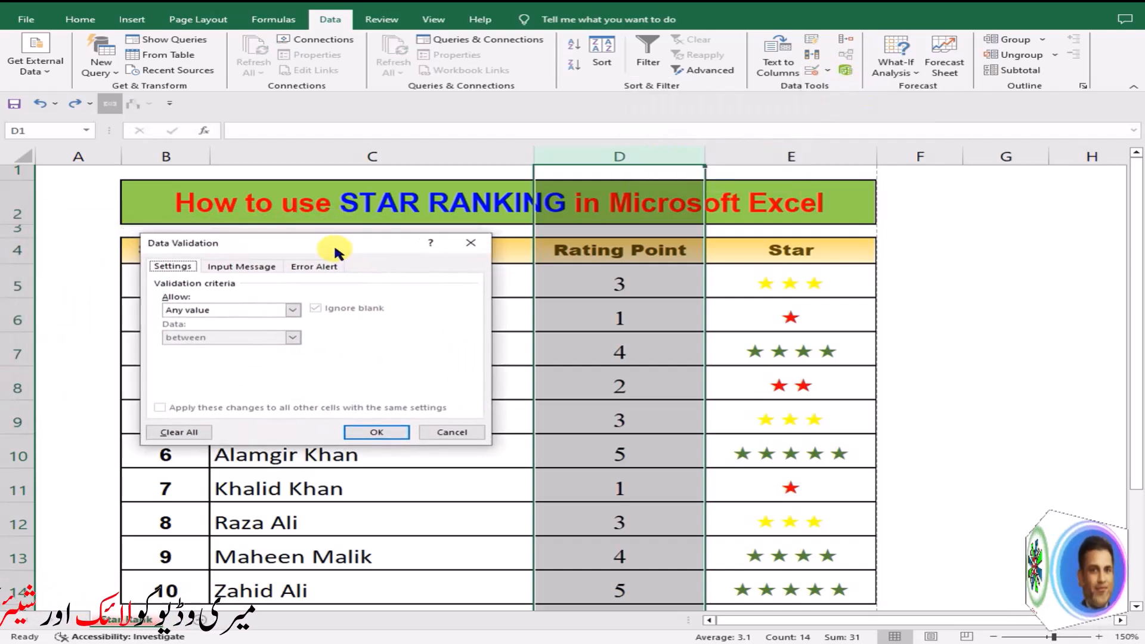
Restrict the Rating Point column to whole numbers between 1 and 5 and apply the validation
{"action": "left_click", "coordinate": [293, 310]}
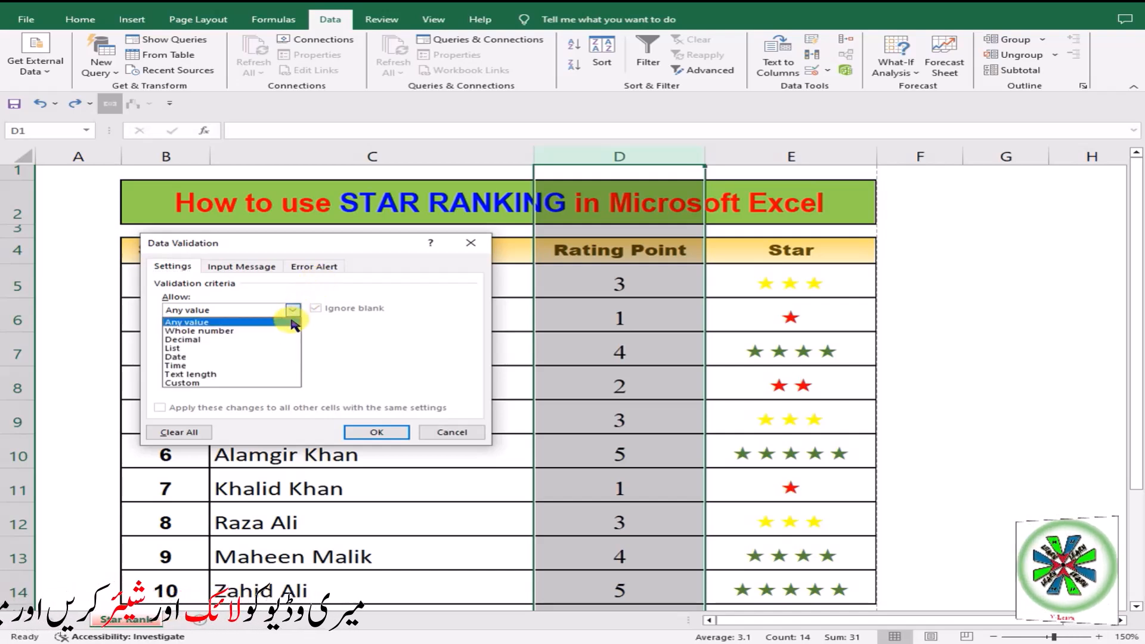
{"action": "left_click", "coordinate": [285, 332]}
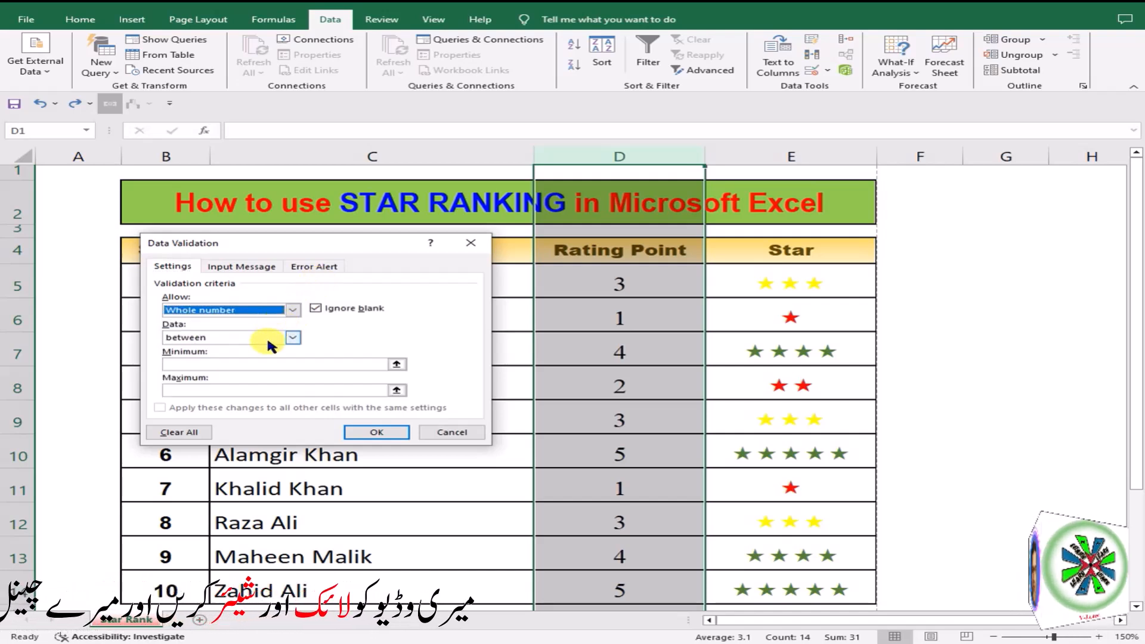
{"action": "left_click", "coordinate": [242, 364]}
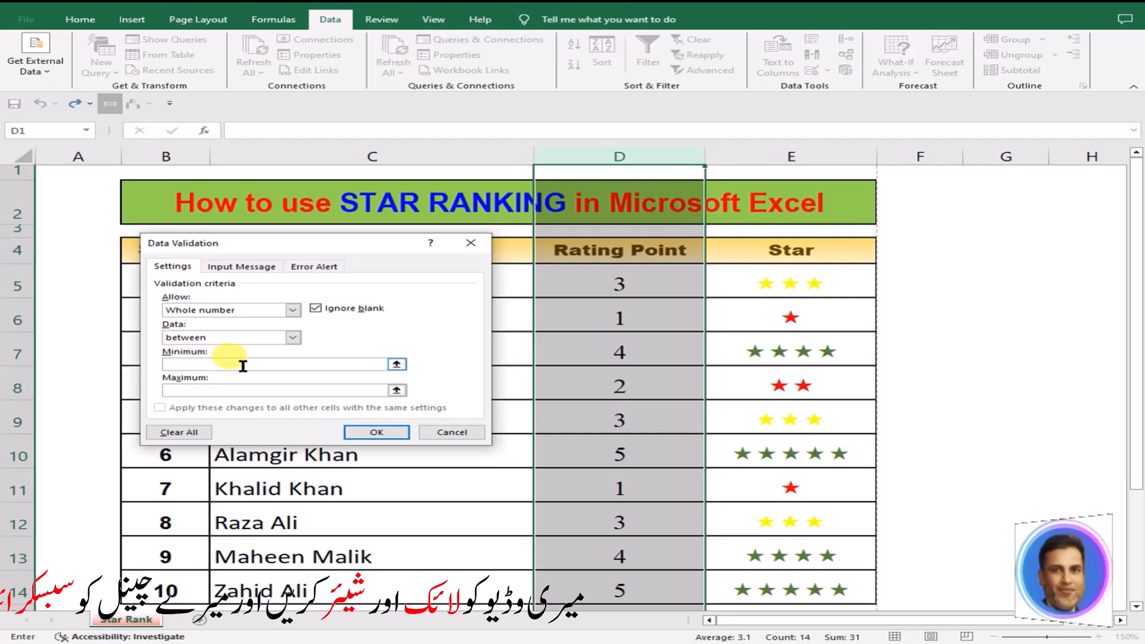
{"action": "type", "text": "1"}
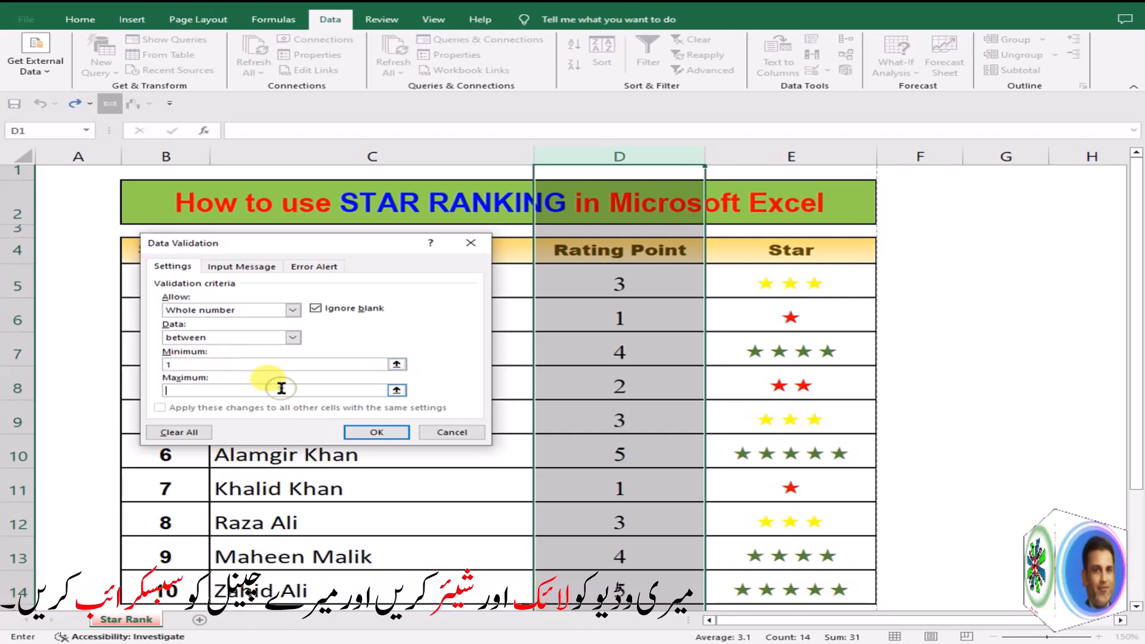
{"action": "left_click", "coordinate": [282, 388]}
{"action": "type", "text": "5"}
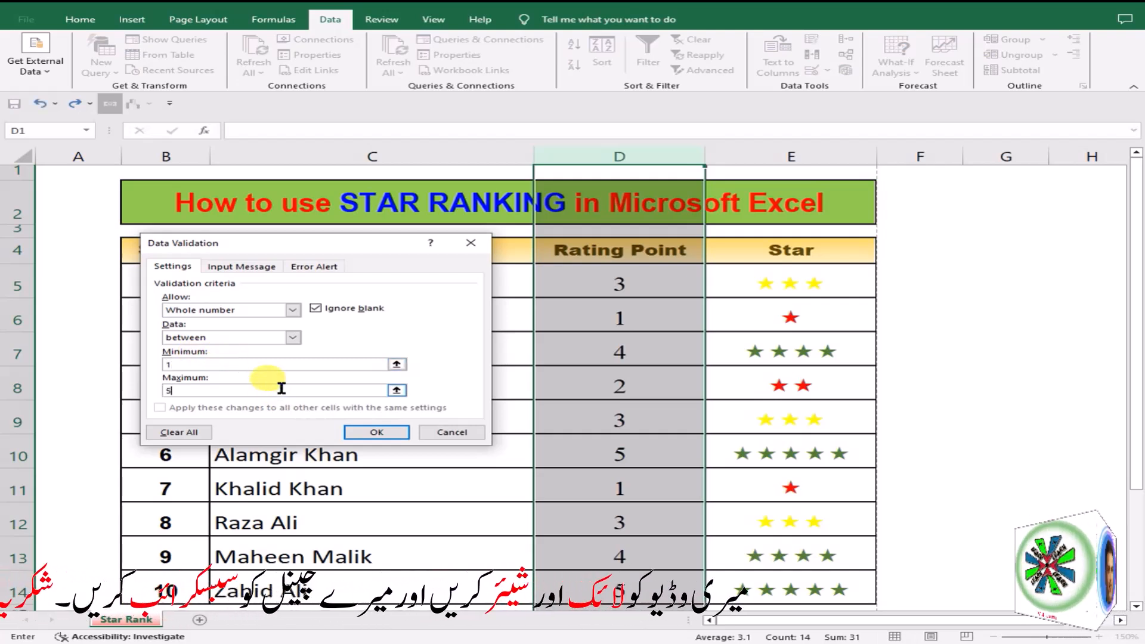
{"action": "left_click", "coordinate": [377, 433]}
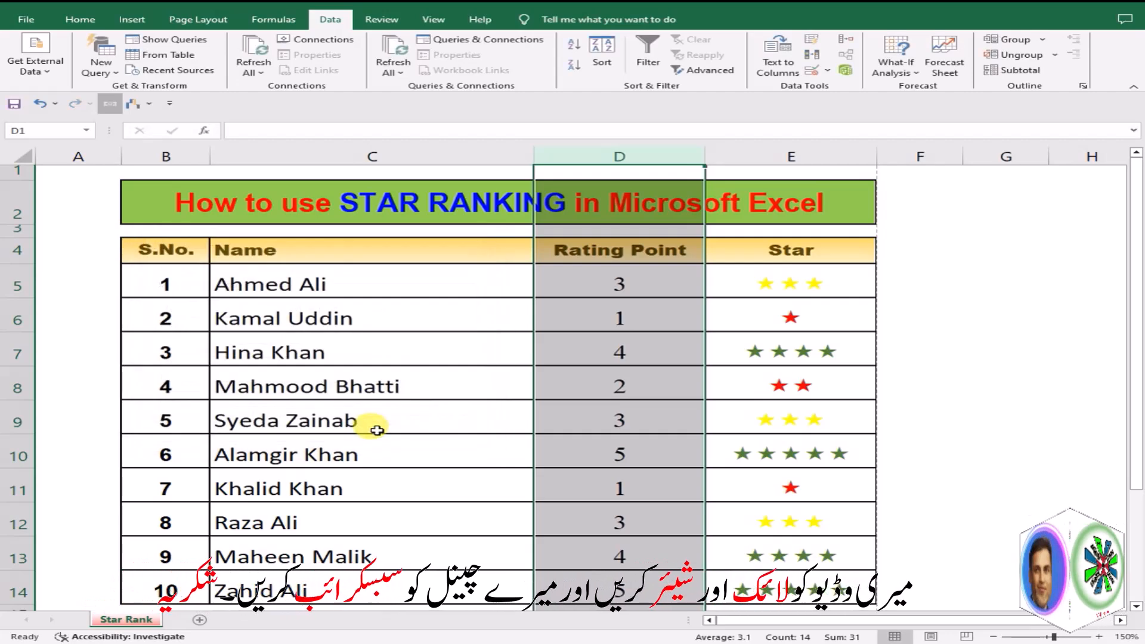
{"action": "left_click", "coordinate": [376, 429]}
Test the validation with allowed values by entering ratings 4 and 5 in turn in cell D5
{"action": "left_click", "coordinate": [574, 311]}
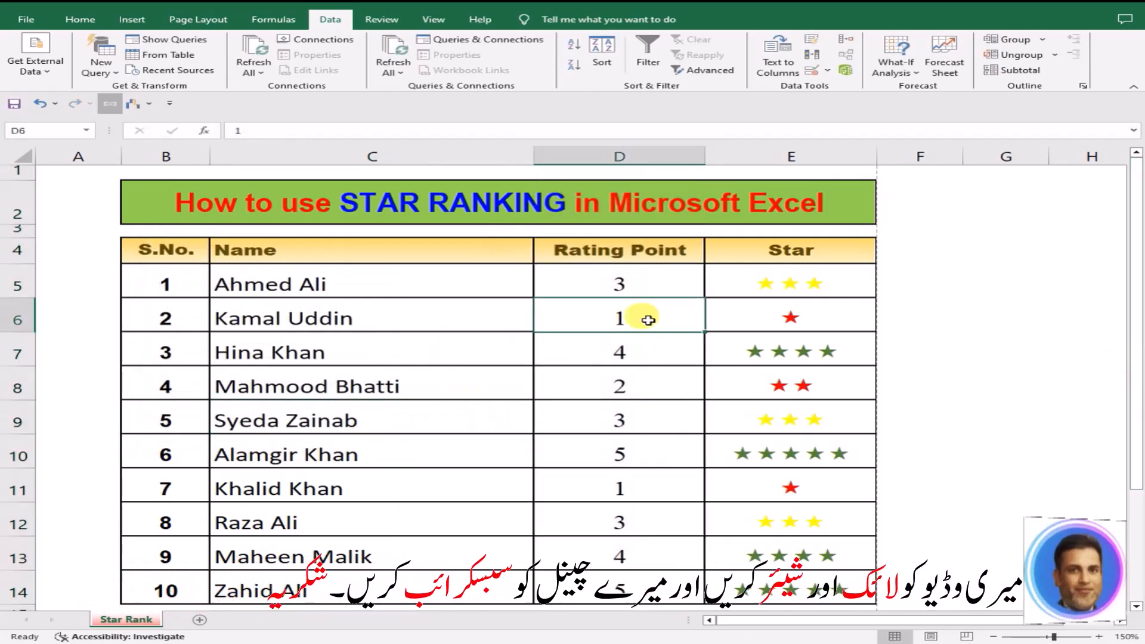
{"action": "left_click", "coordinate": [660, 284]}
{"action": "type", "text": "4"}
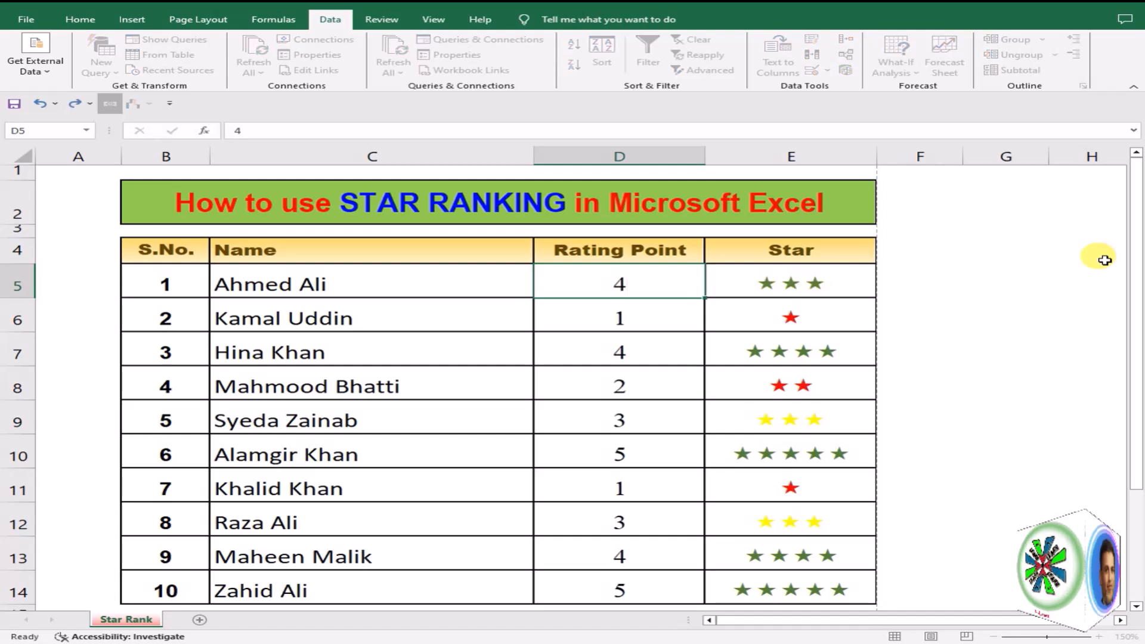
{"action": "key", "text": "Return"}
{"action": "key", "text": "Up"}
{"action": "type", "text": "5"}
{"action": "key", "text": "Return"}
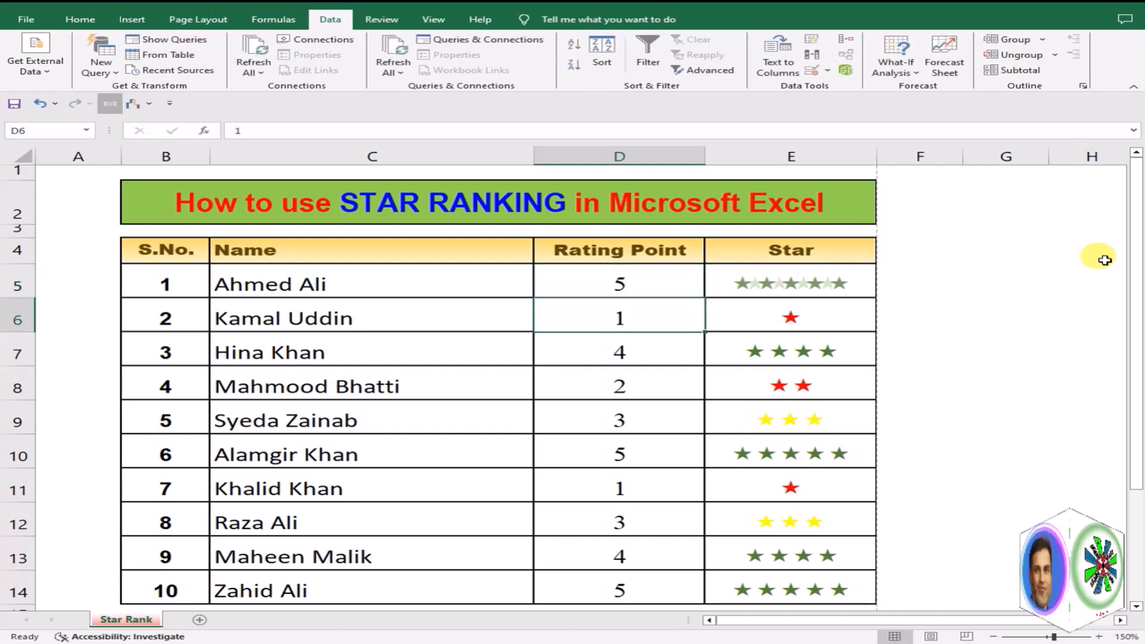
Try an out-of-range rating of 6 in cell D5 and cancel the entry
{"action": "key", "text": "Up"}
{"action": "type", "text": "6"}
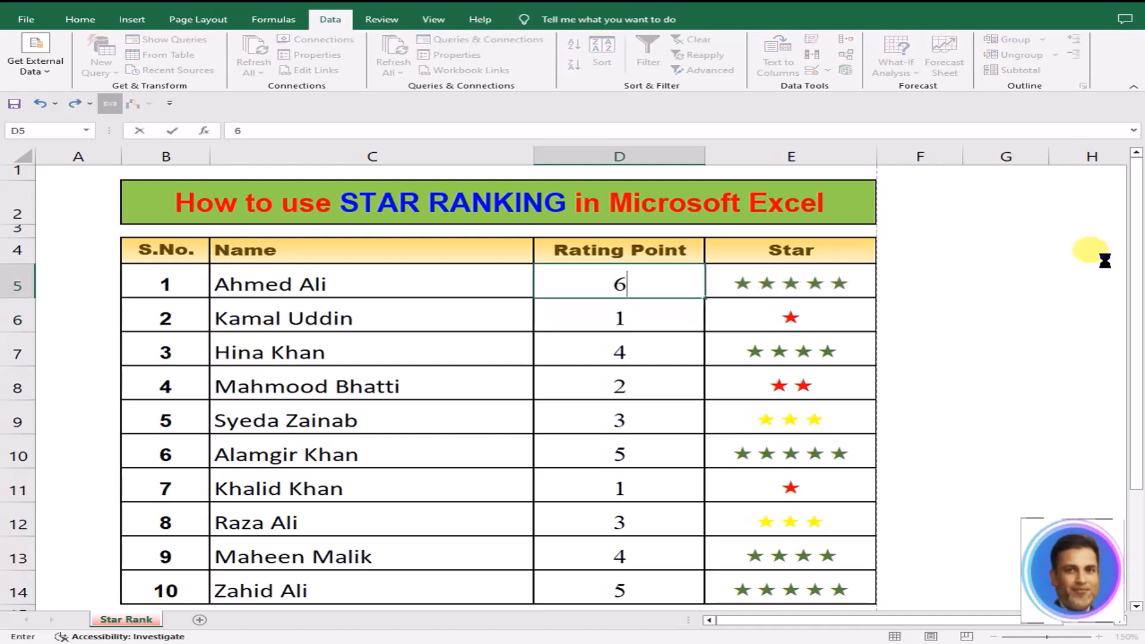
{"action": "key", "text": "Return"}
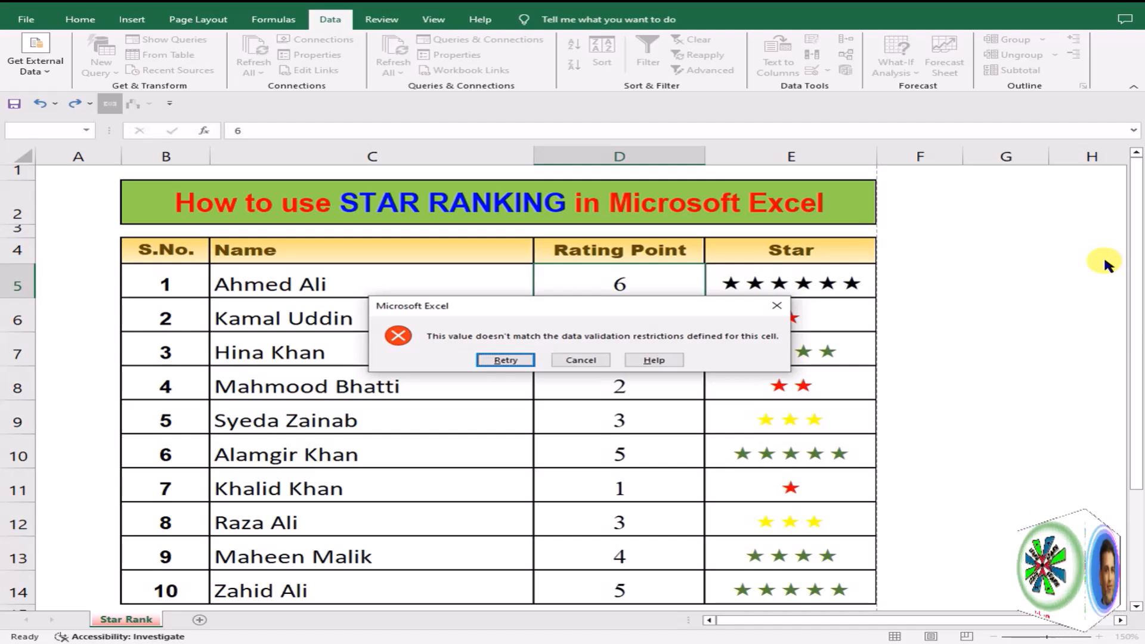
{"action": "left_click", "coordinate": [578, 359]}
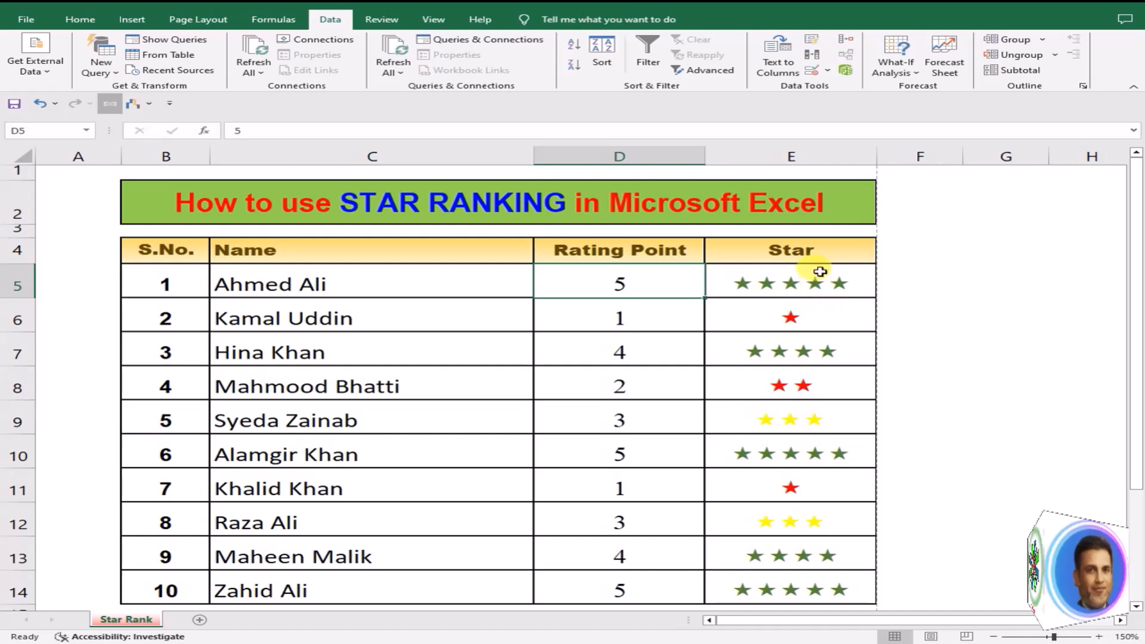
Open the conditional formatting rule =$D5=3 of Star cells E5:E14 for editing
{"action": "left_click_drag", "start_coordinate": [820, 271], "coordinate": [857, 566]}
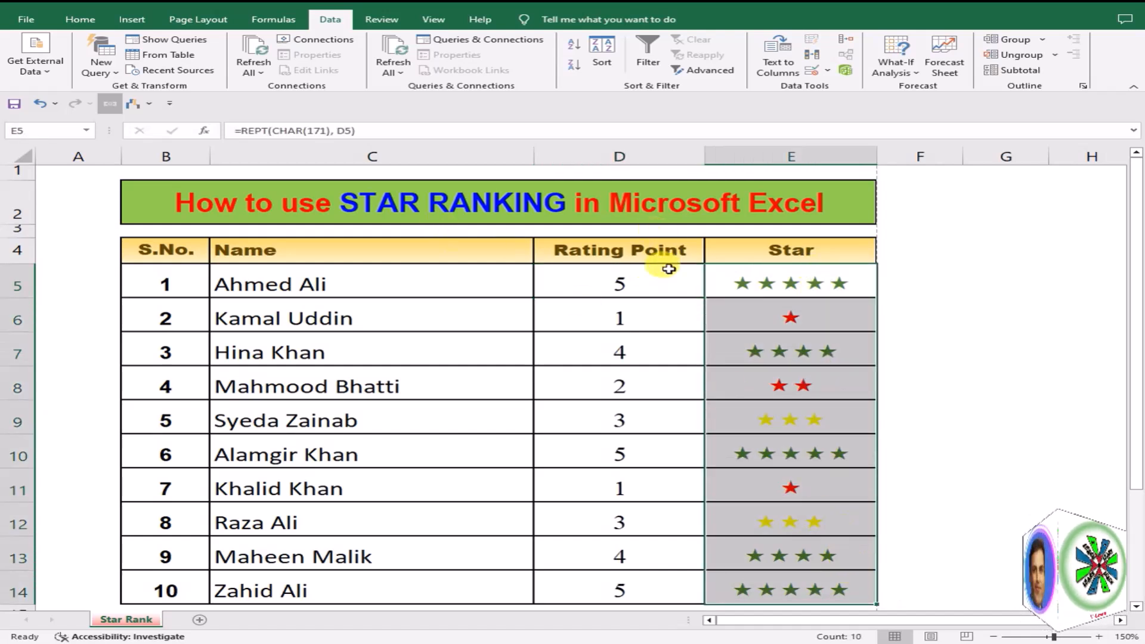
{"action": "left_click", "coordinate": [78, 18]}
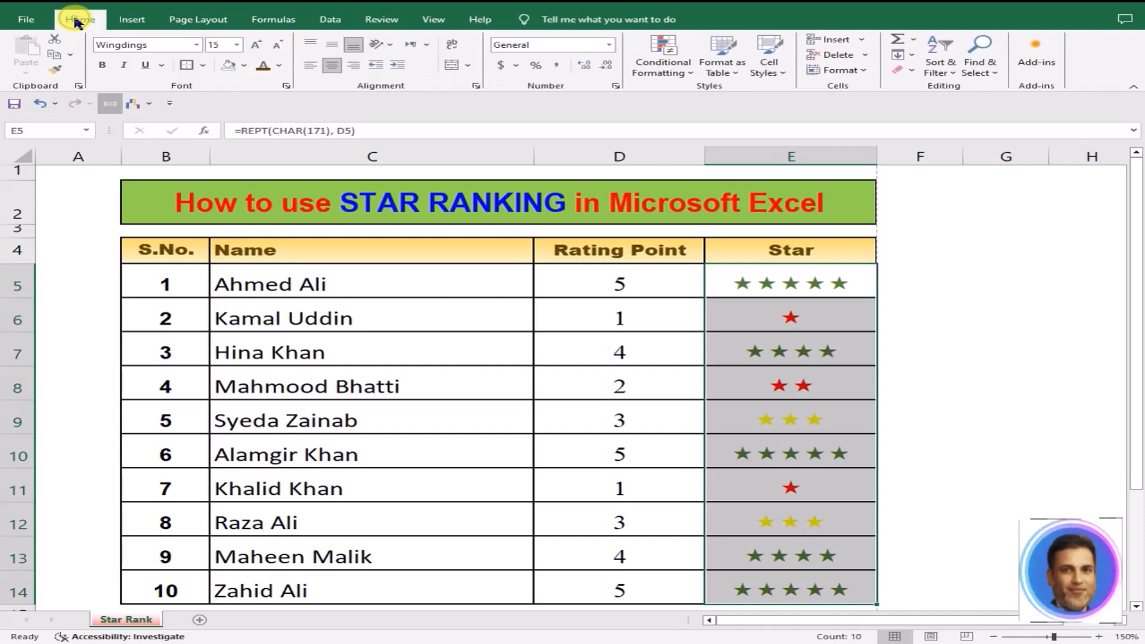
{"action": "left_click", "coordinate": [686, 76]}
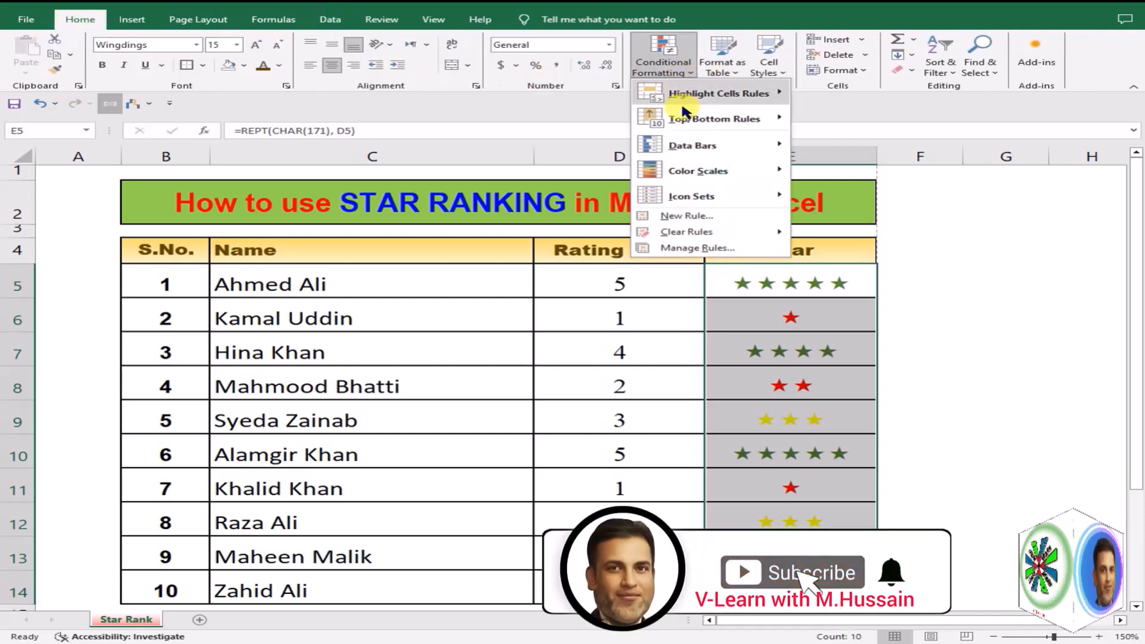
{"action": "mouse_move", "coordinate": [740, 235]}
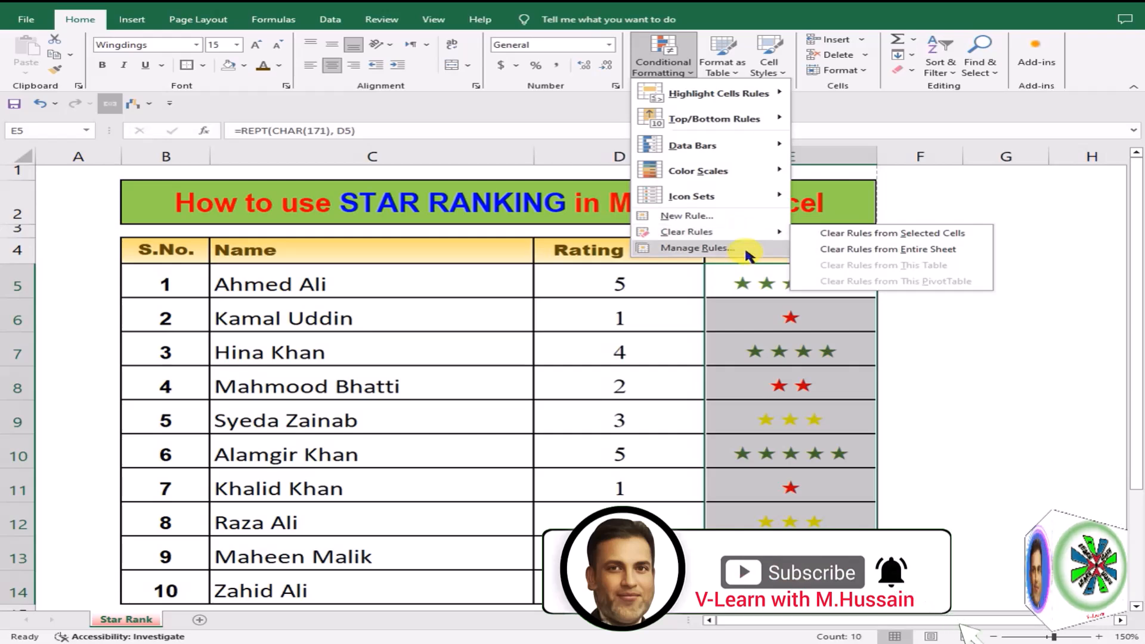
{"action": "left_click", "coordinate": [749, 248]}
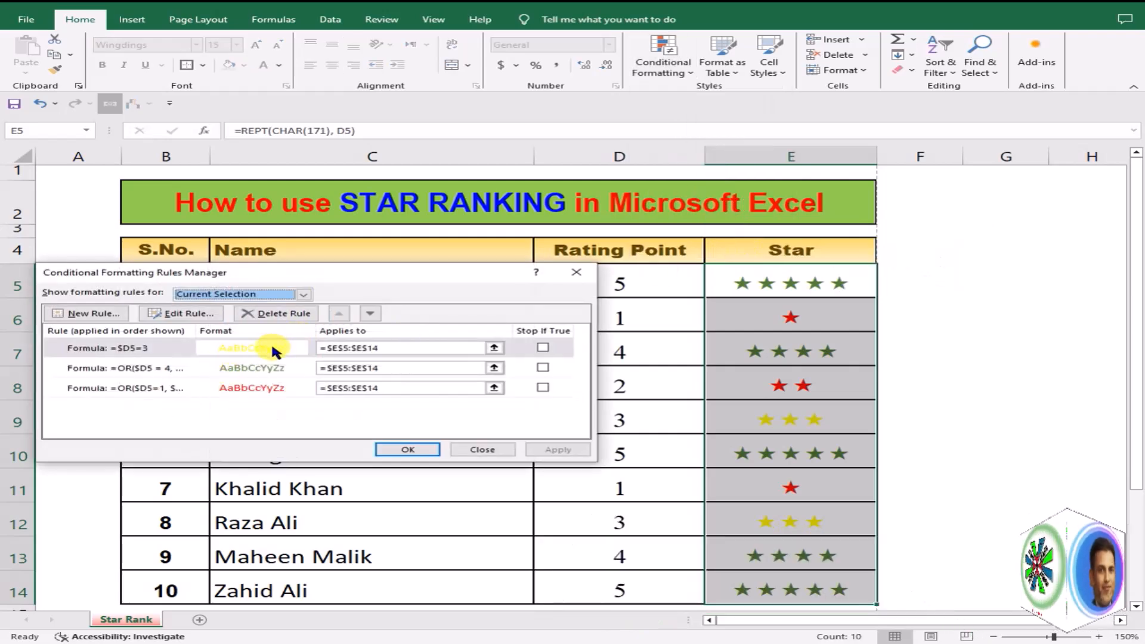
{"action": "left_click", "coordinate": [143, 351]}
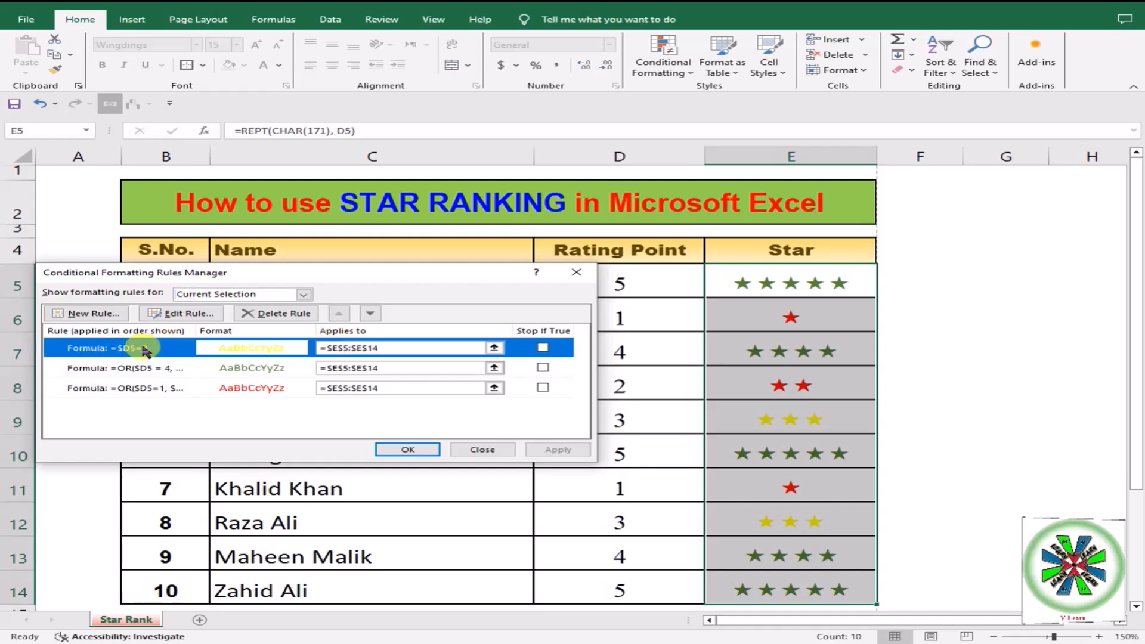
{"action": "left_click", "coordinate": [175, 315]}
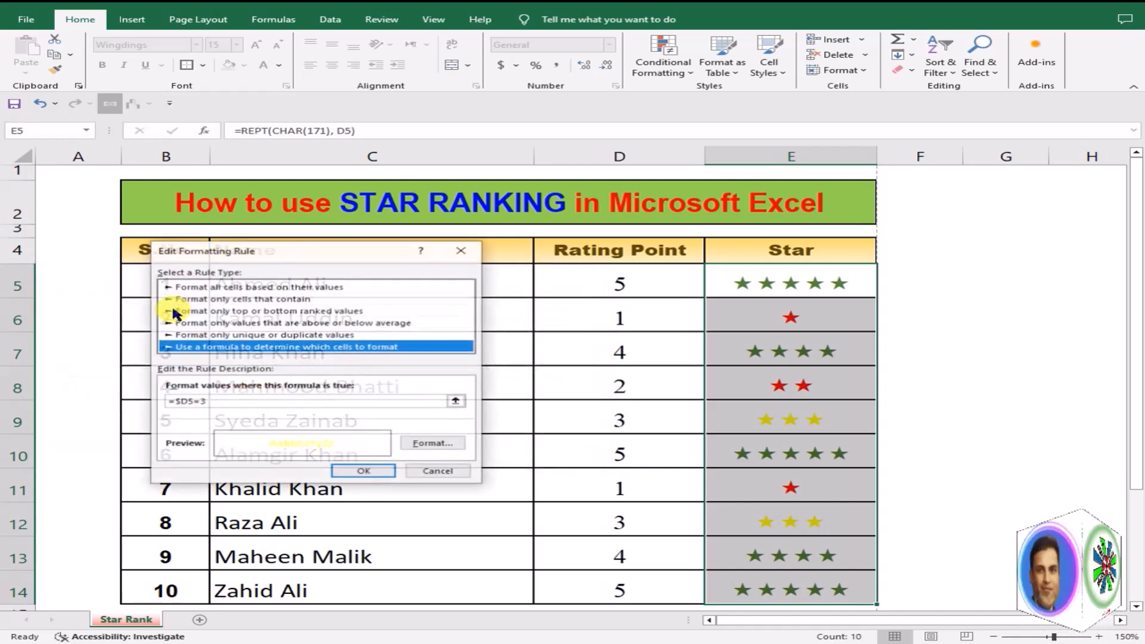
Change the rule's font color to a dark gold theme color and apply it to the Star cells
{"action": "left_click", "coordinate": [434, 444]}
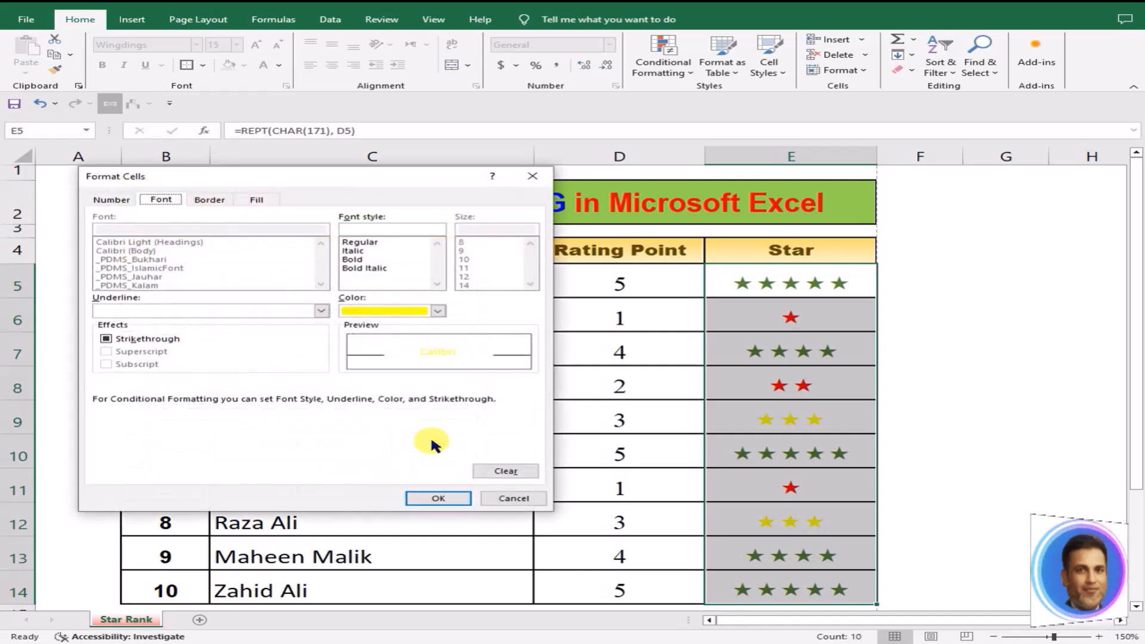
{"action": "left_click", "coordinate": [438, 312]}
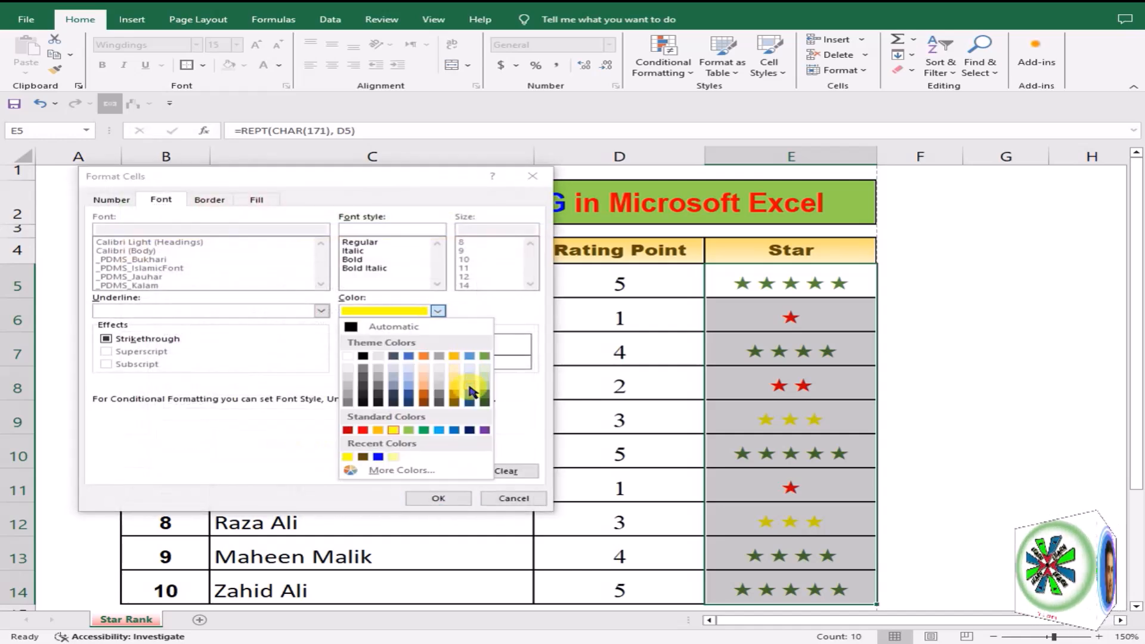
{"action": "left_click", "coordinate": [455, 396]}
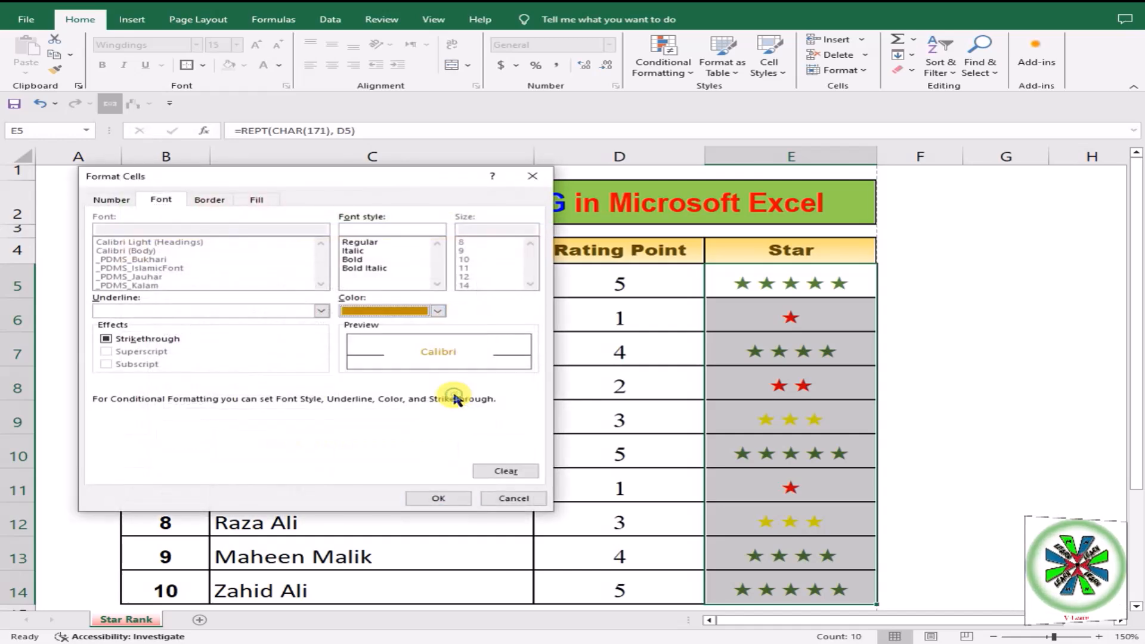
{"action": "left_click", "coordinate": [439, 498]}
{"action": "left_click", "coordinate": [366, 471]}
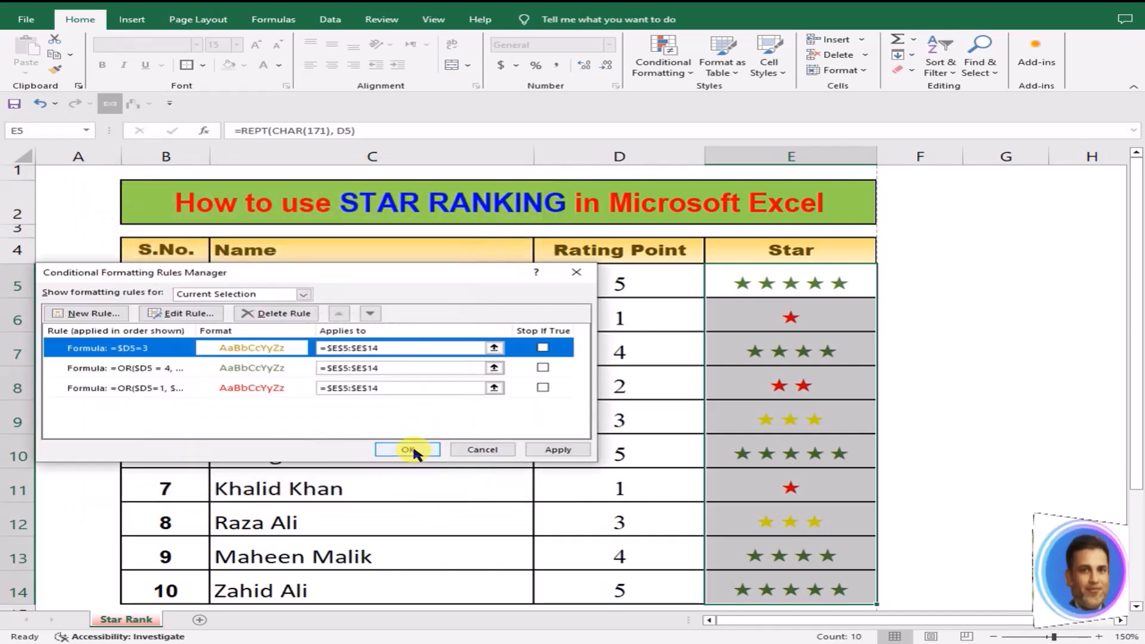
{"action": "left_click", "coordinate": [547, 451]}
{"action": "left_click", "coordinate": [408, 449]}
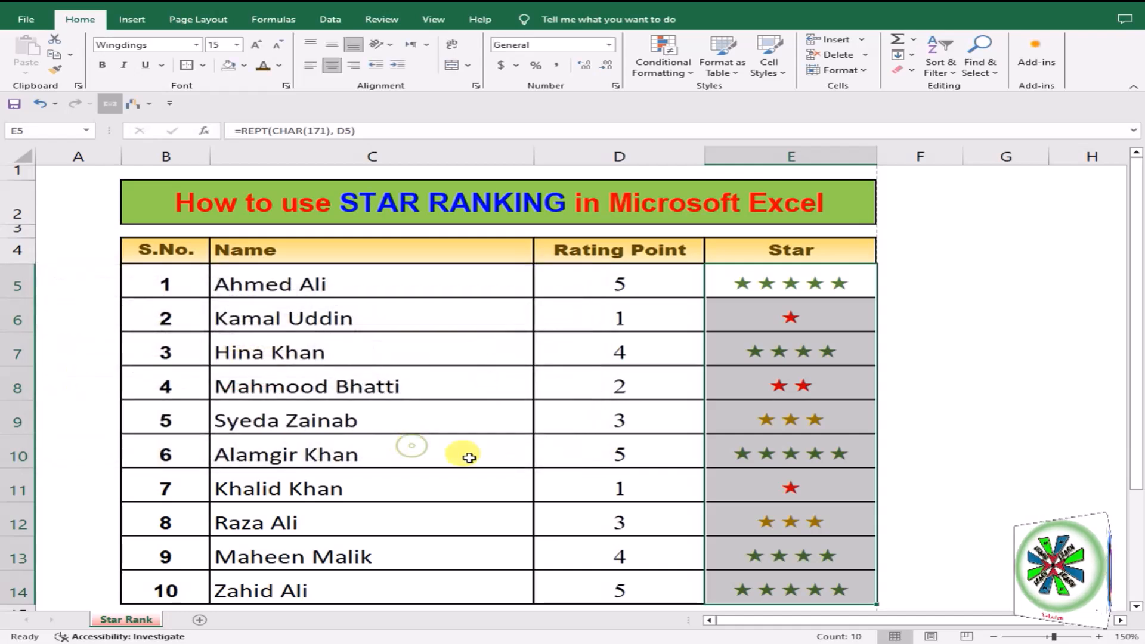
{"action": "left_click", "coordinate": [618, 479]}
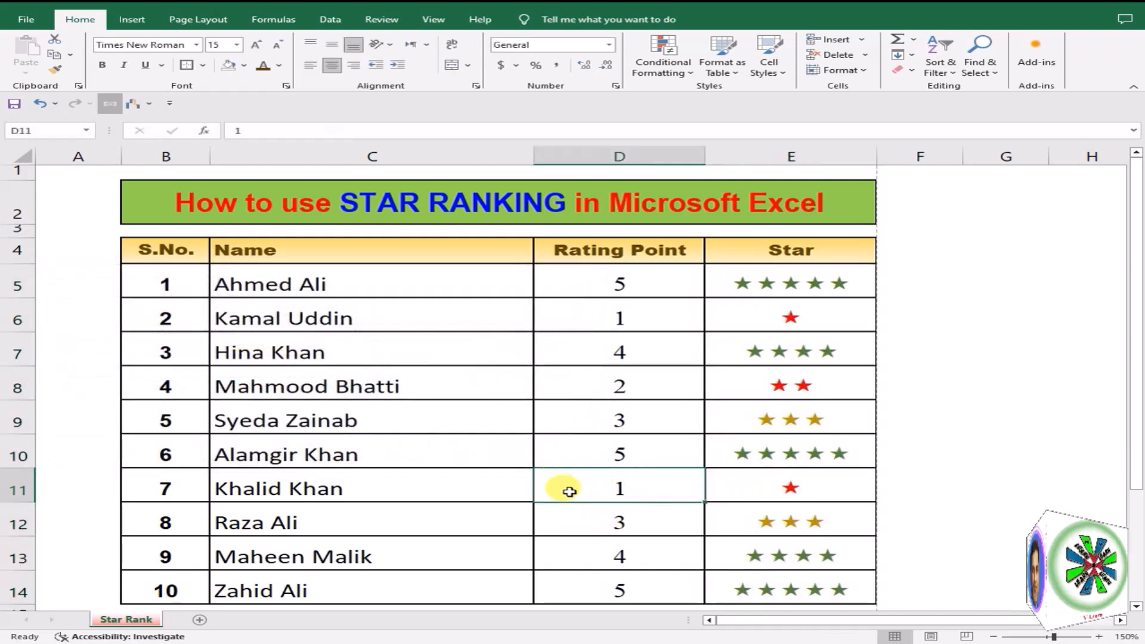
{"action": "left_click", "coordinate": [950, 510]}
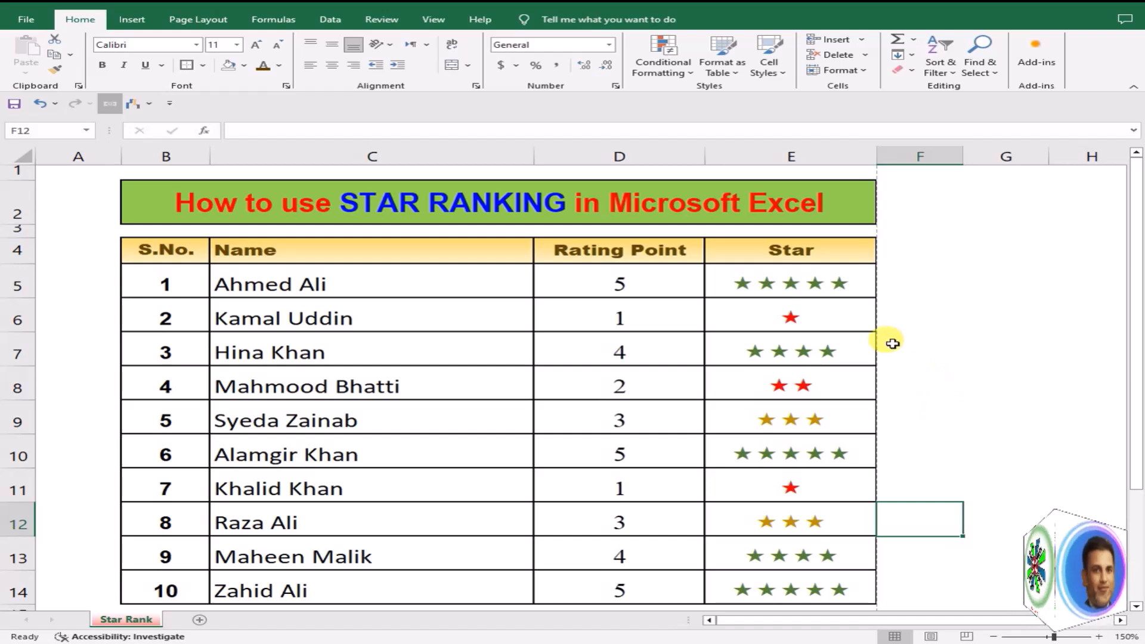
Change the character code in E5's REPT formula to 182 and fill the formula down to E14
{"action": "left_click", "coordinate": [790, 275]}
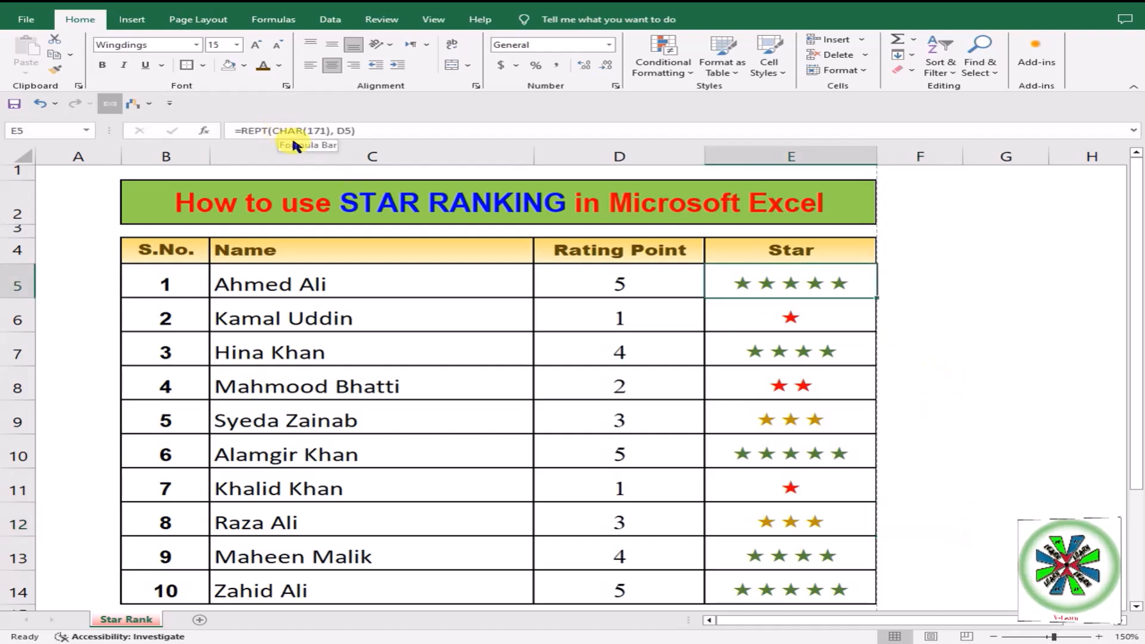
{"action": "left_click", "coordinate": [322, 130]}
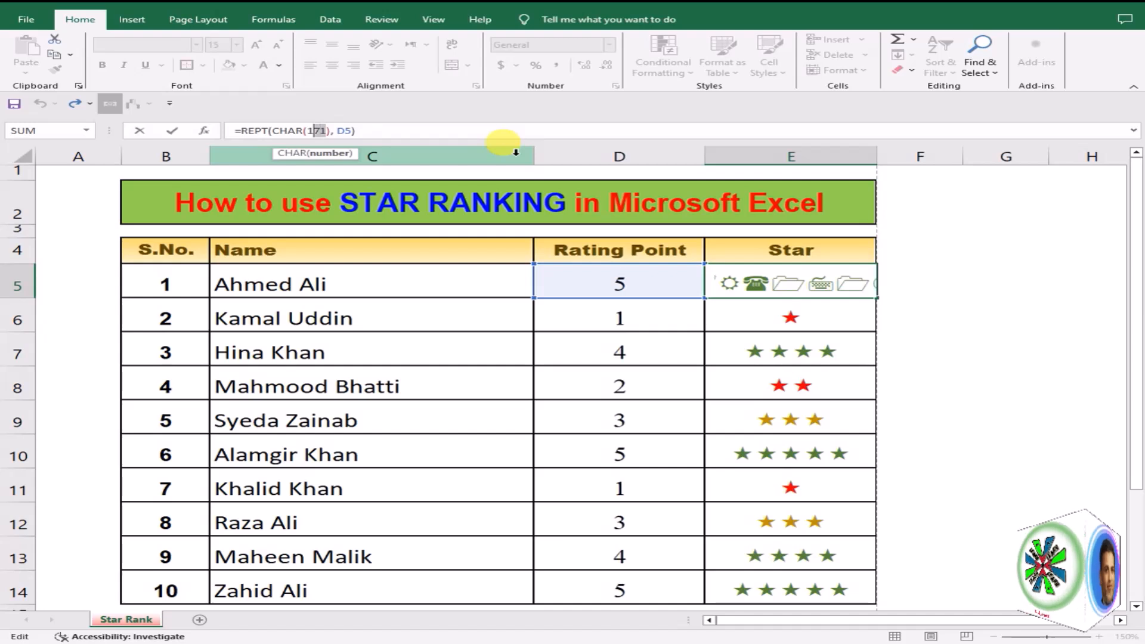
{"action": "key", "text": "Return"}
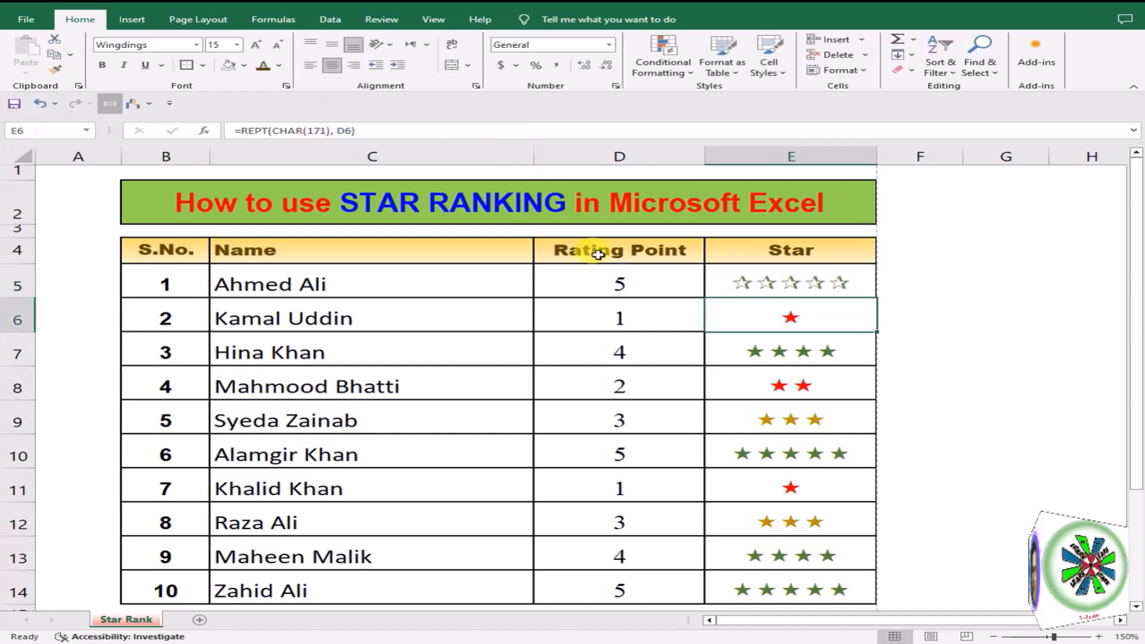
{"action": "left_click", "coordinate": [817, 283]}
{"action": "left_click_drag", "start_coordinate": [874, 297], "coordinate": [872, 593]}
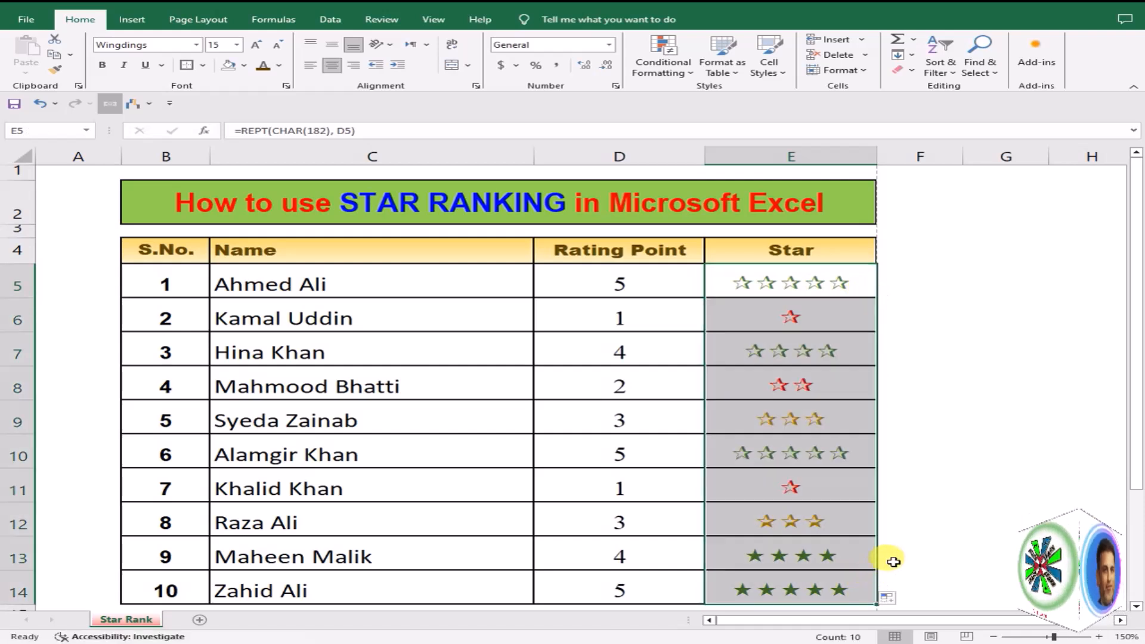
{"action": "left_click", "coordinate": [932, 510]}
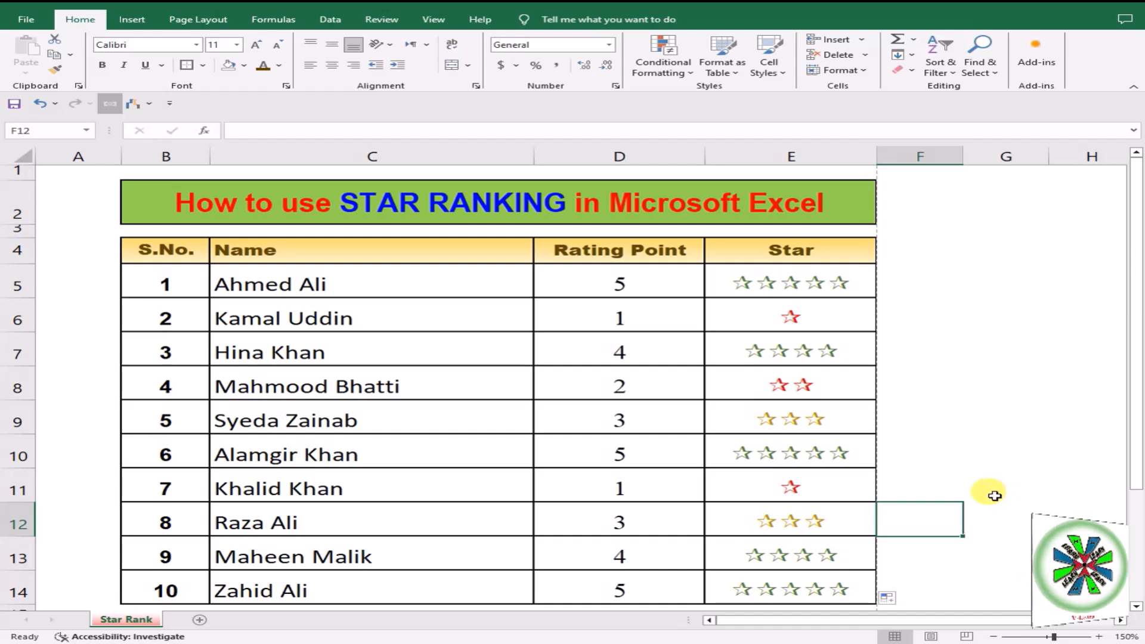
Set the character code in E5's formula back to 171 and fill =REPT(CHAR(171), D5) down to E14
{"action": "left_click", "coordinate": [797, 280]}
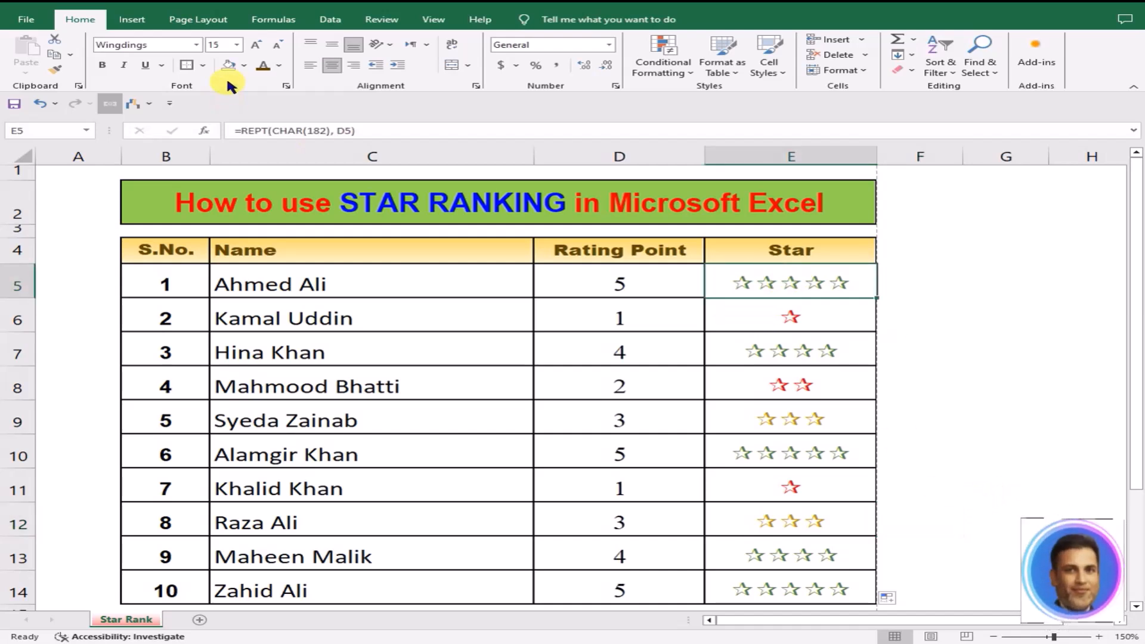
{"action": "left_click", "coordinate": [328, 130]}
{"action": "key", "text": "BackSpace"}
{"action": "key", "text": "BackSpace"}
{"action": "type", "text": "71"}
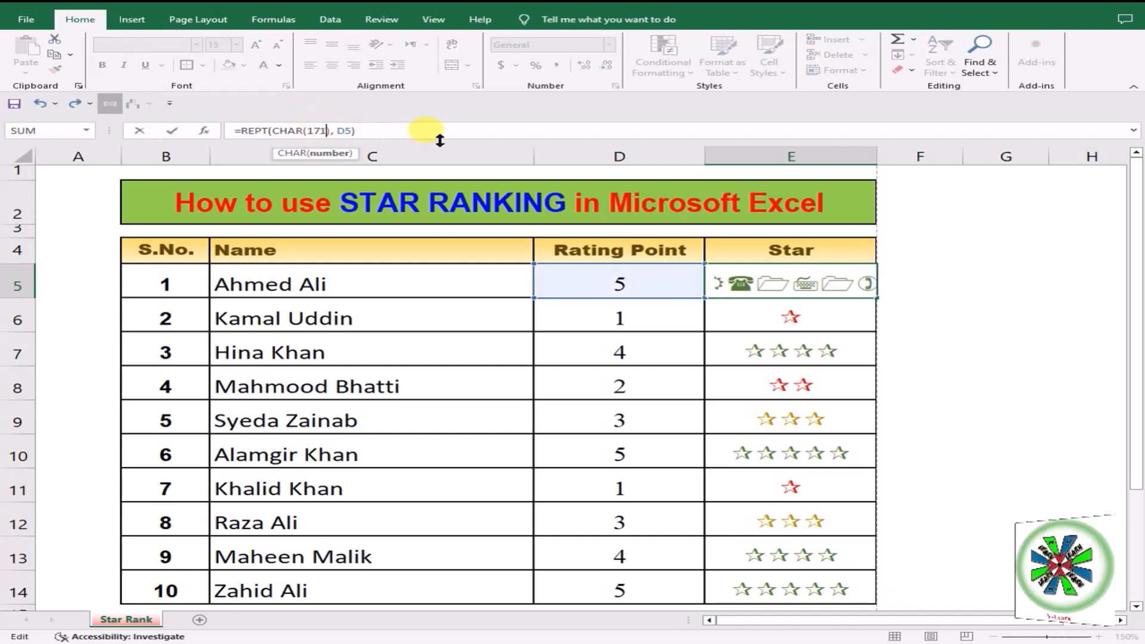
{"action": "key", "text": "Return"}
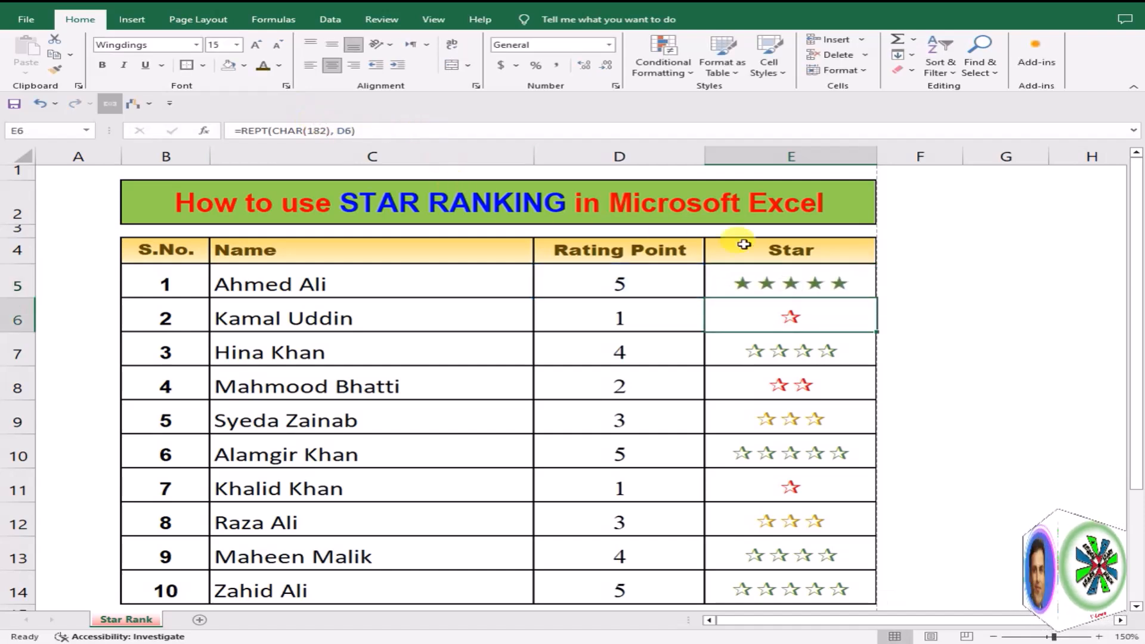
{"action": "left_click", "coordinate": [786, 278]}
{"action": "left_click_drag", "start_coordinate": [875, 296], "coordinate": [817, 589]}
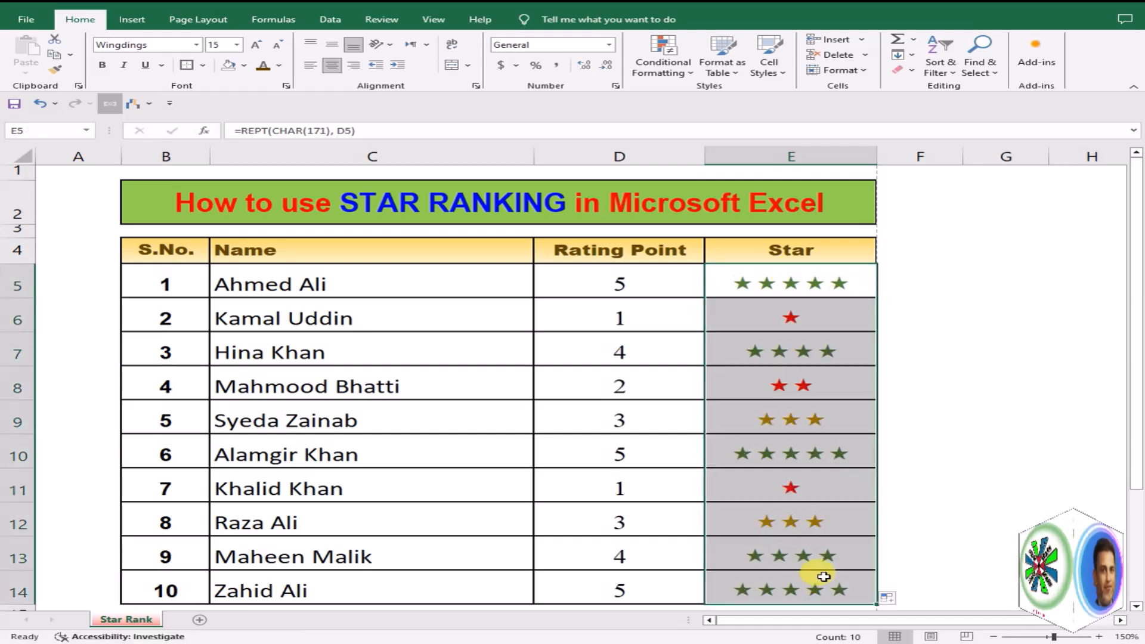
{"action": "left_click", "coordinate": [943, 539]}
{"action": "left_click", "coordinate": [639, 589]}
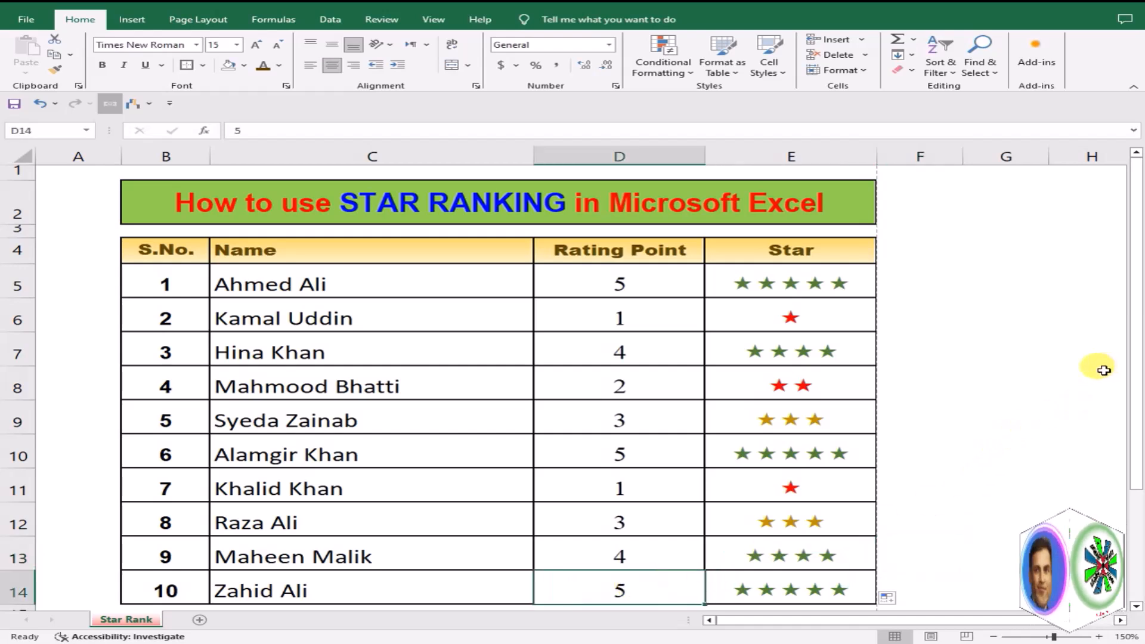
{"action": "key", "text": "Down"}
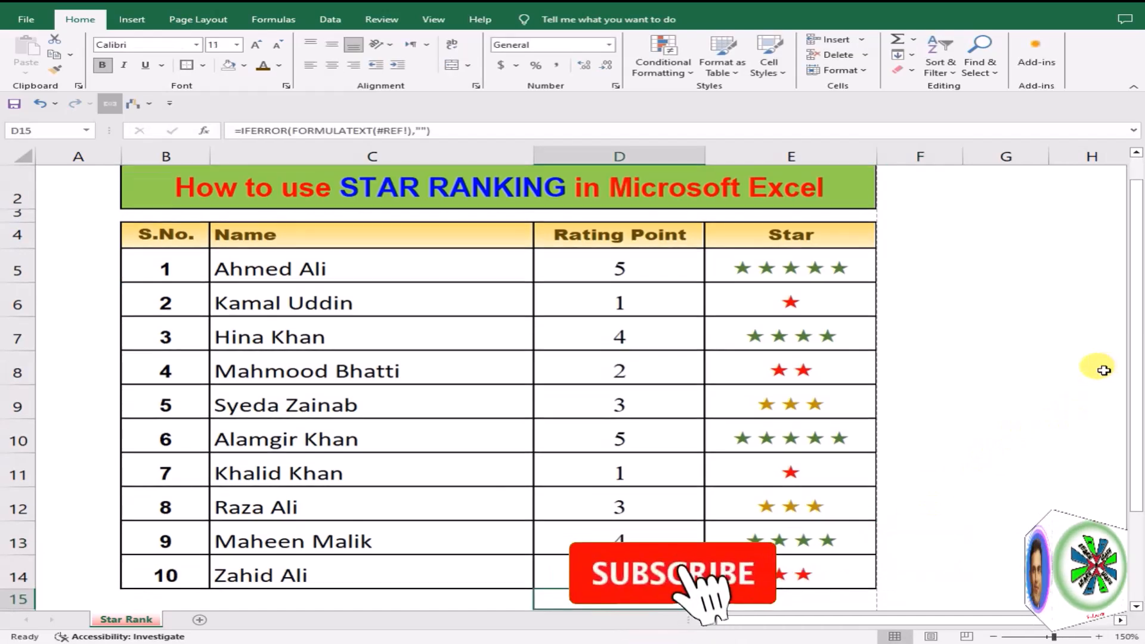
{"action": "scroll", "coordinate": [913, 431], "scroll_direction": "up", "scroll_amount": 1}
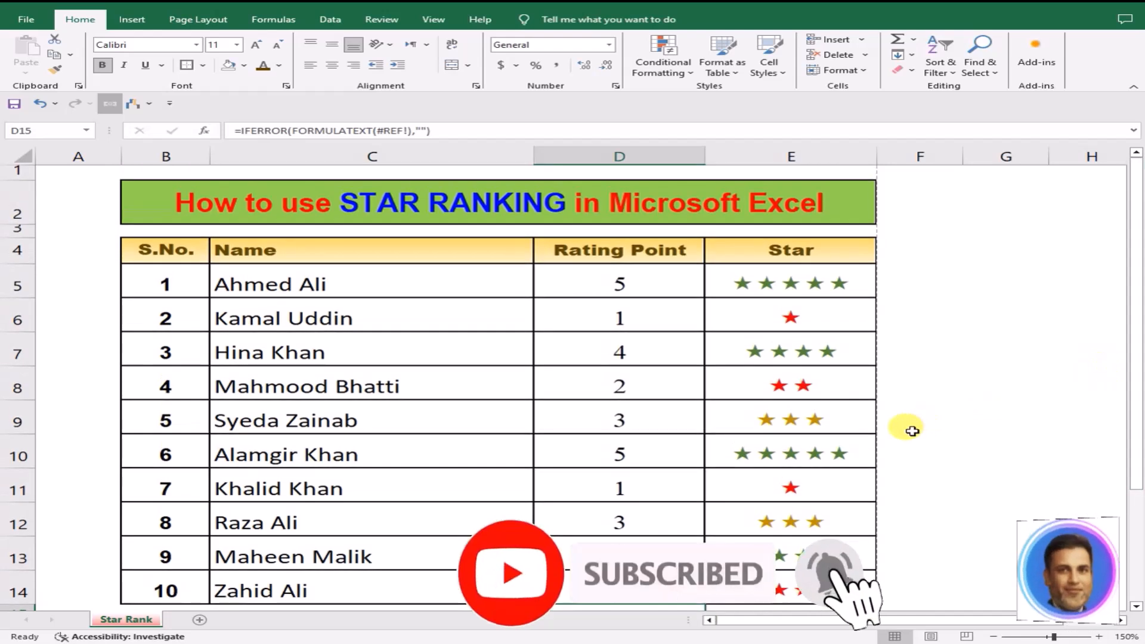